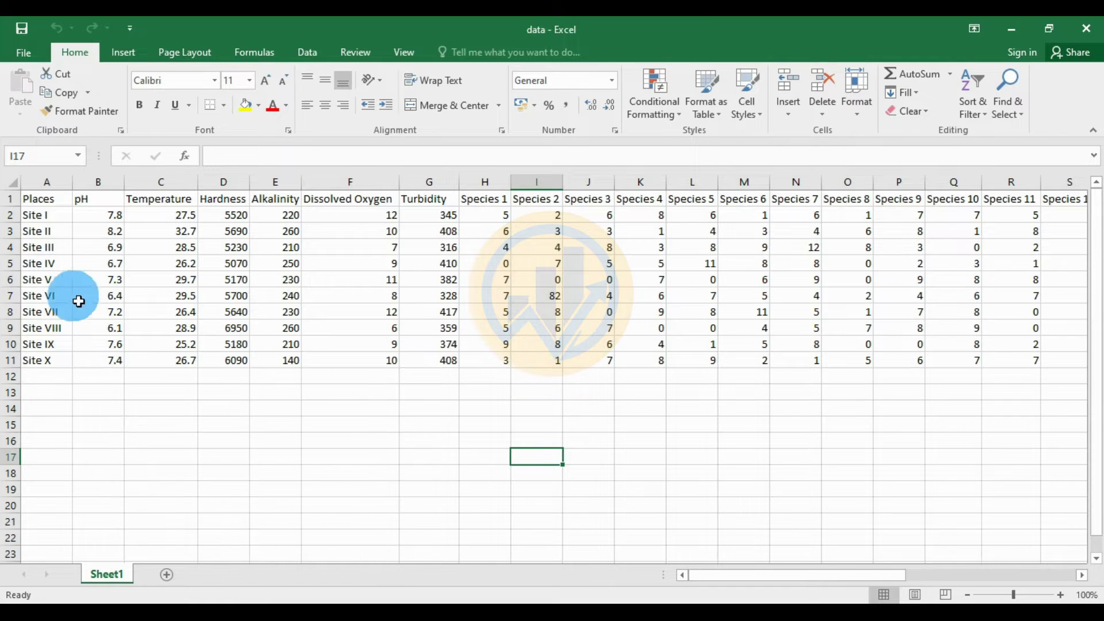
# Examine the site names, the environmental variables from pH to Turbidity, and the species columns in the data table
pyautogui.moveTo(49, 216); pyautogui.dragTo(60, 362)
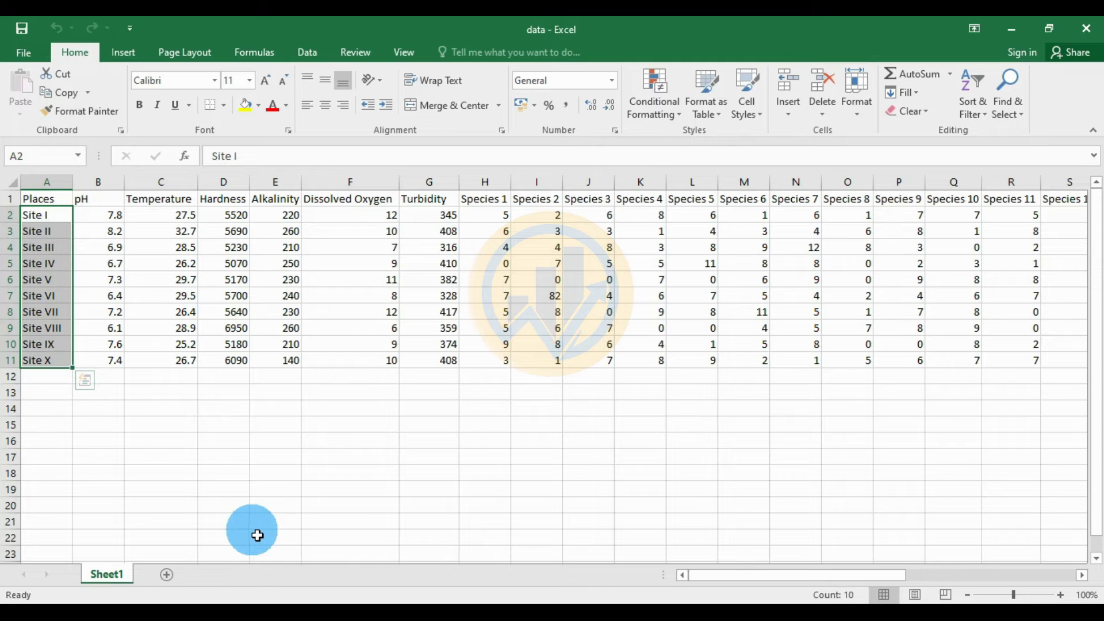
pyautogui.moveTo(102, 202)
pyautogui.mouseDown()
pyautogui.moveTo(424, 207)
pyautogui.moveTo(101, 201)
pyautogui.mouseUp()
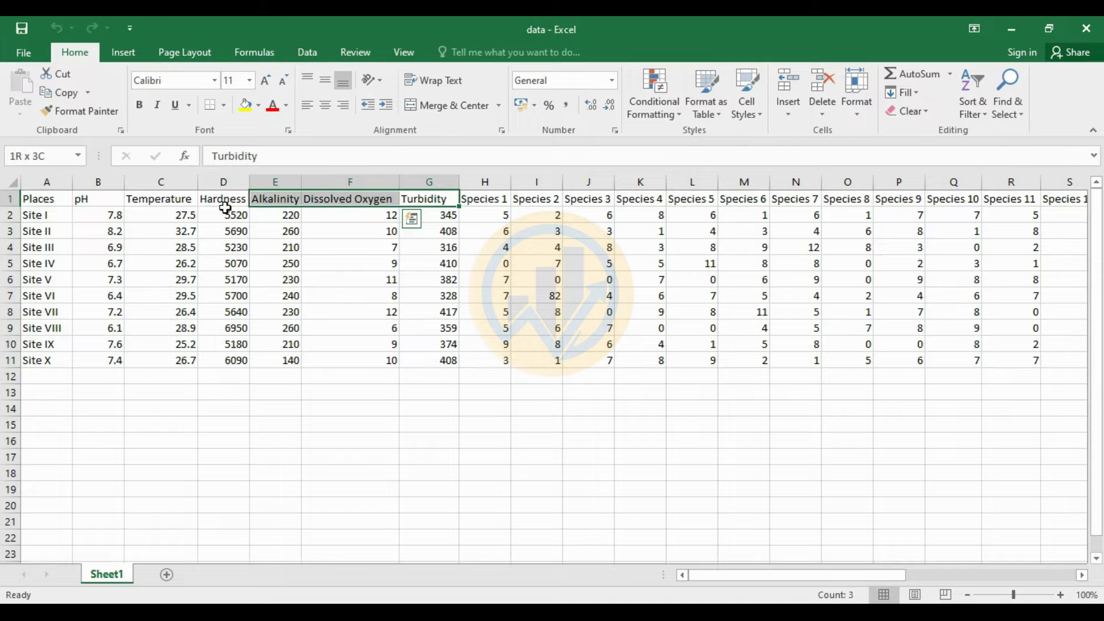
pyautogui.moveTo(501, 201); pyautogui.dragTo(747, 210)
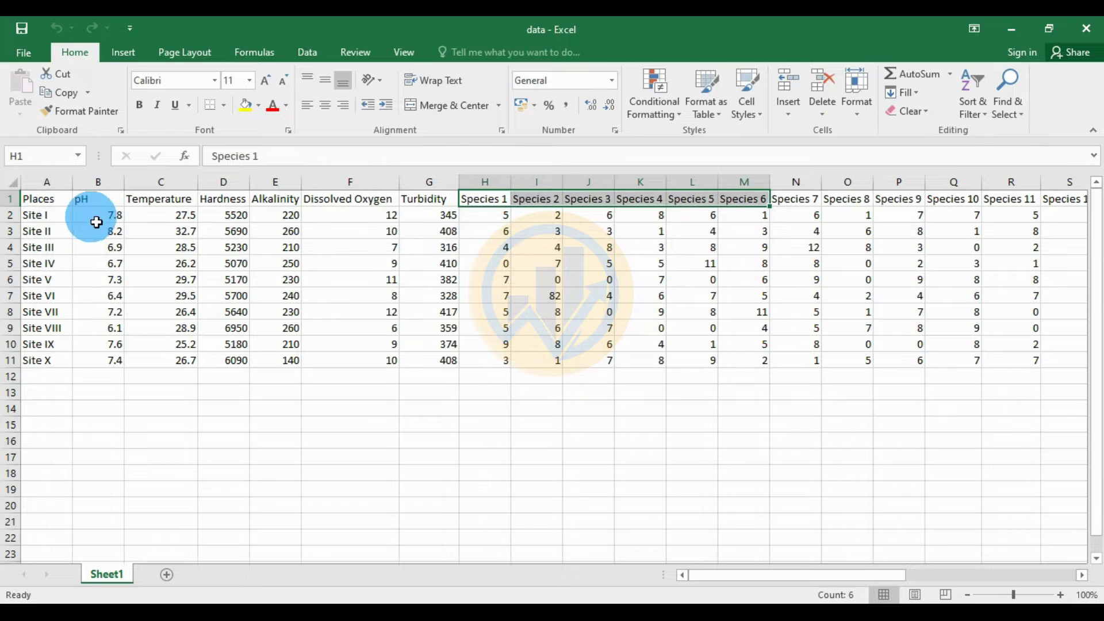
pyautogui.moveTo(91, 207); pyautogui.dragTo(420, 212)
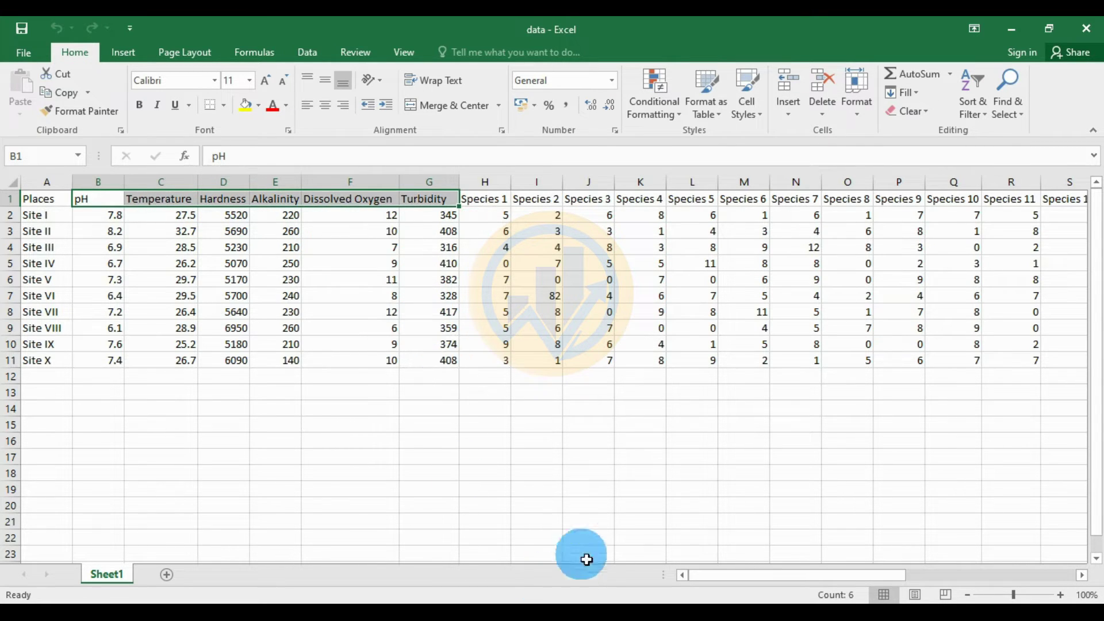
pyautogui.moveTo(489, 198); pyautogui.dragTo(745, 344)
pyautogui.moveTo(704, 572)
pyautogui.mouseDown()
pyautogui.moveTo(913, 574)
pyautogui.moveTo(690, 574)
pyautogui.mouseUp()
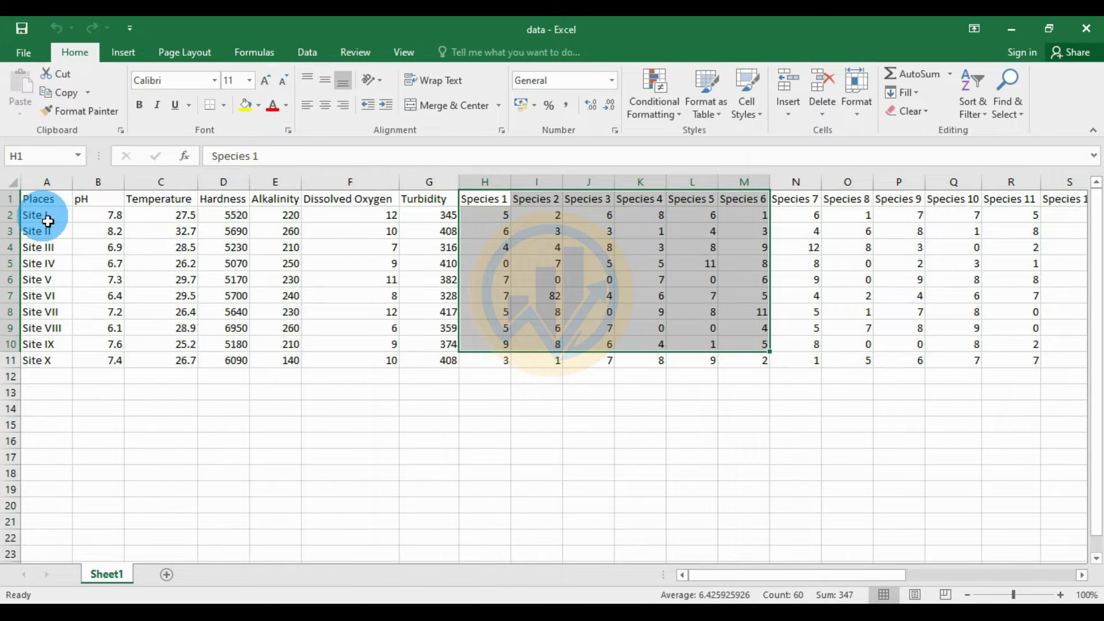
pyautogui.moveTo(46, 217); pyautogui.dragTo(45, 363)
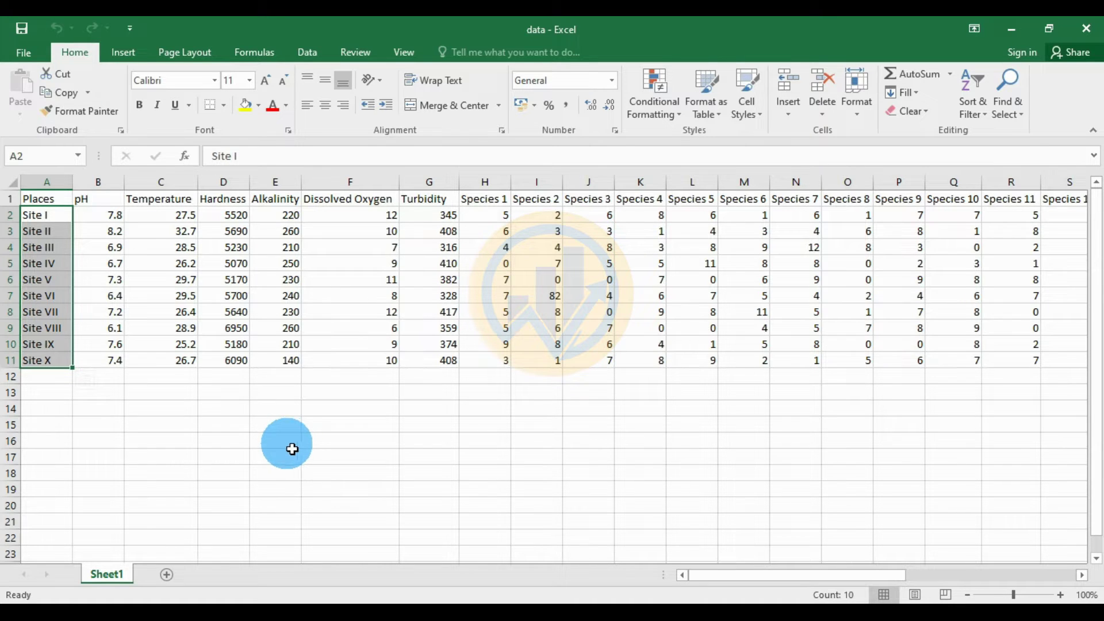
# Copy the whole data table with its headers, from the Places column through Species 25 and down to Site X
pyautogui.moveTo(45, 199); pyautogui.dragTo(1008, 364)
pyautogui.rightClick(1000, 362)
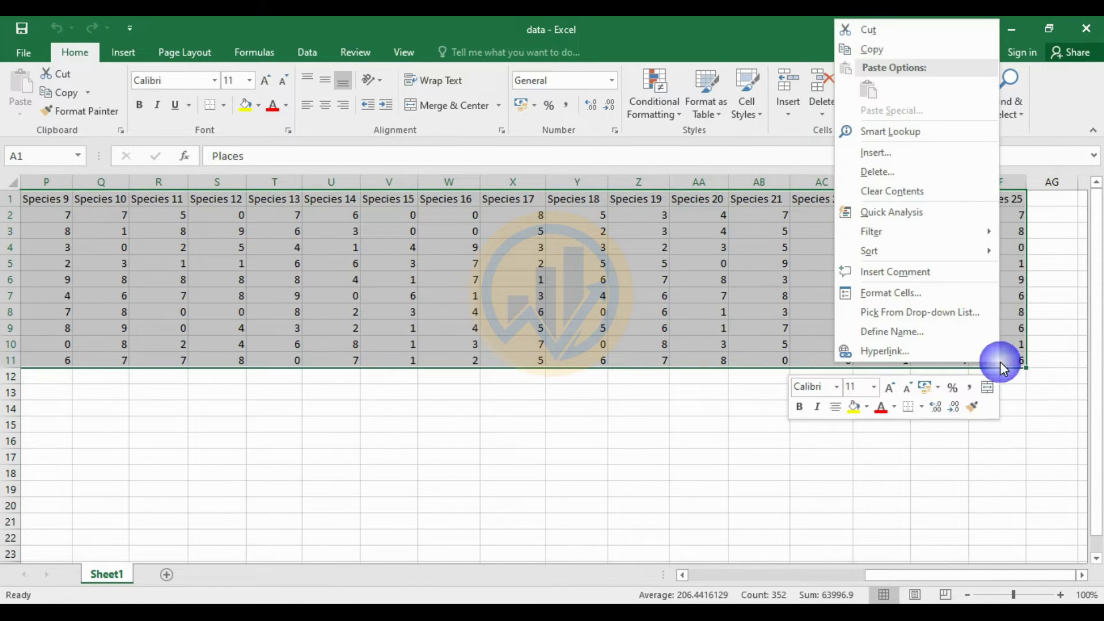
pyautogui.click(869, 50)
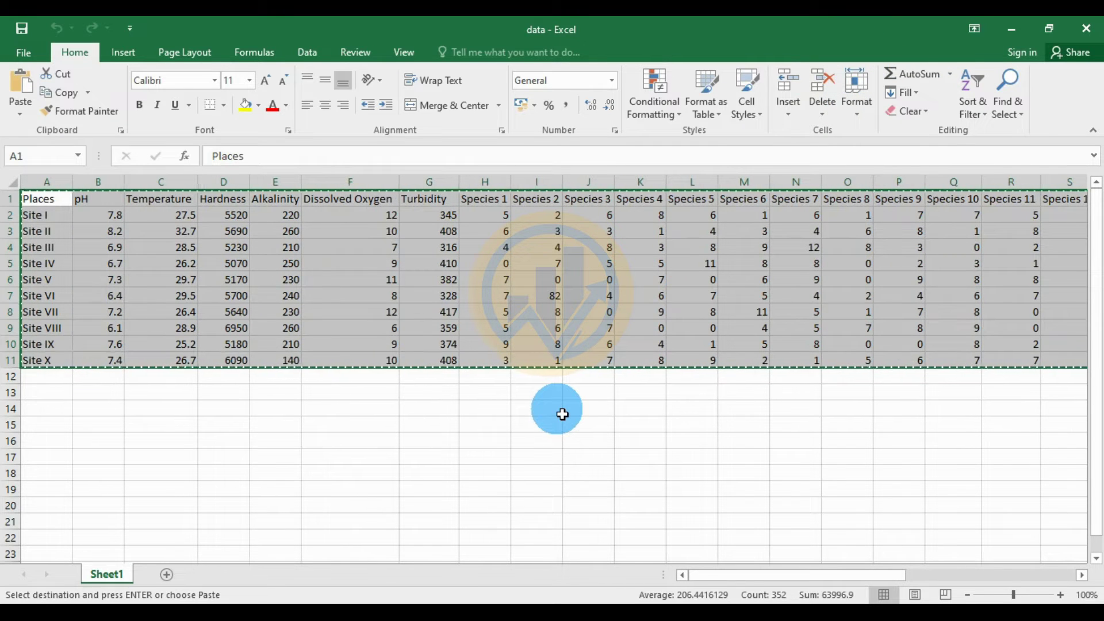
# Switch to PAST and show the row attributes and column attributes in the empty spreadsheet
pyautogui.click(448, 613)
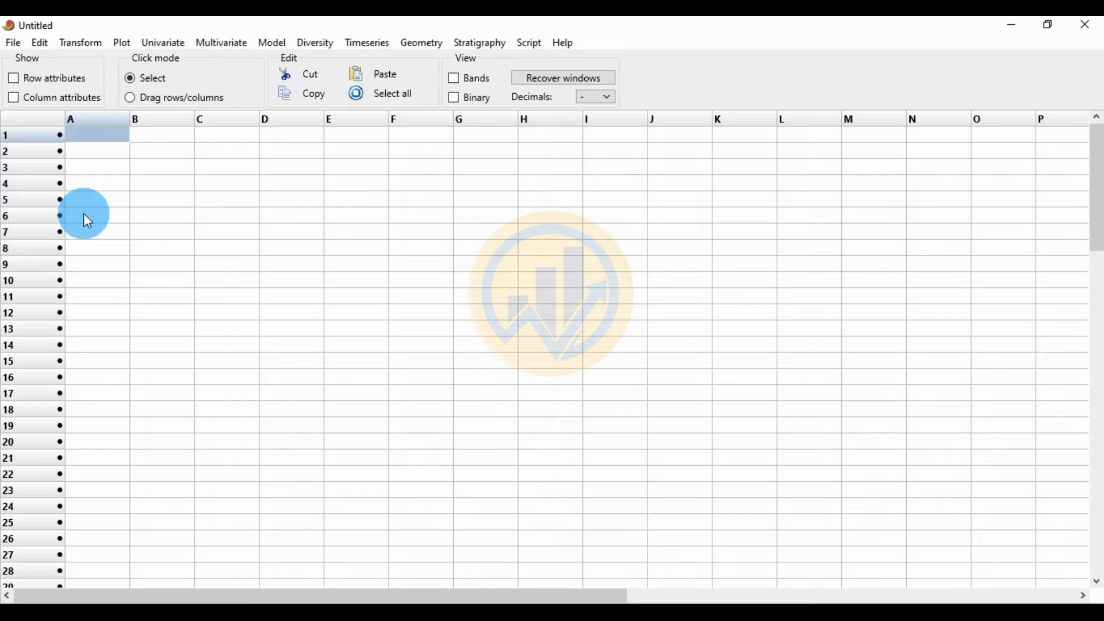
pyautogui.click(12, 79)
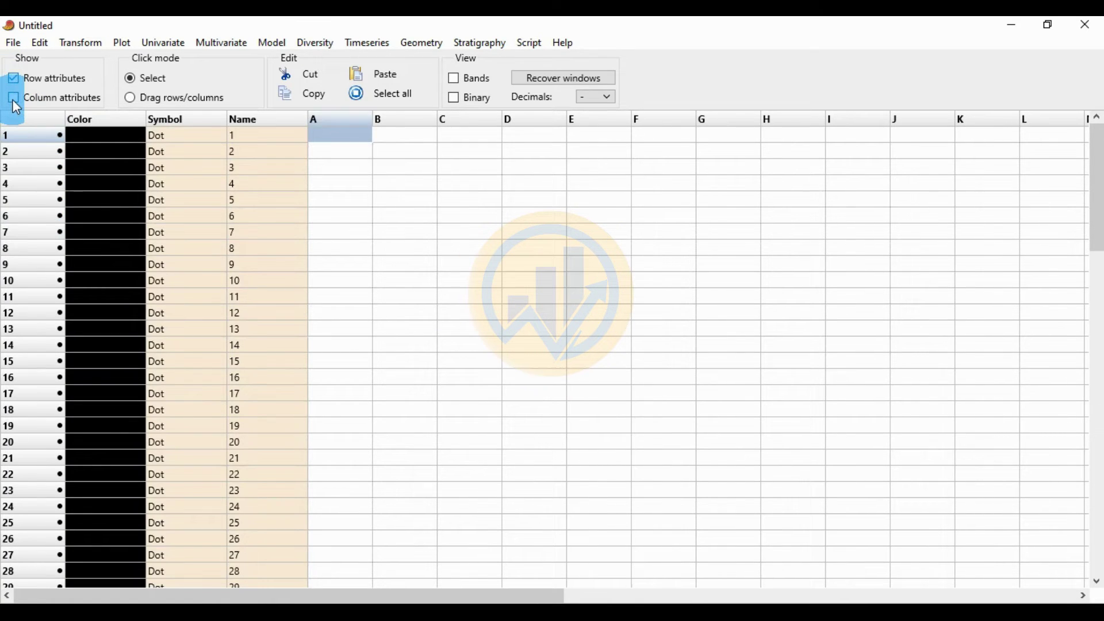
pyautogui.click(14, 99)
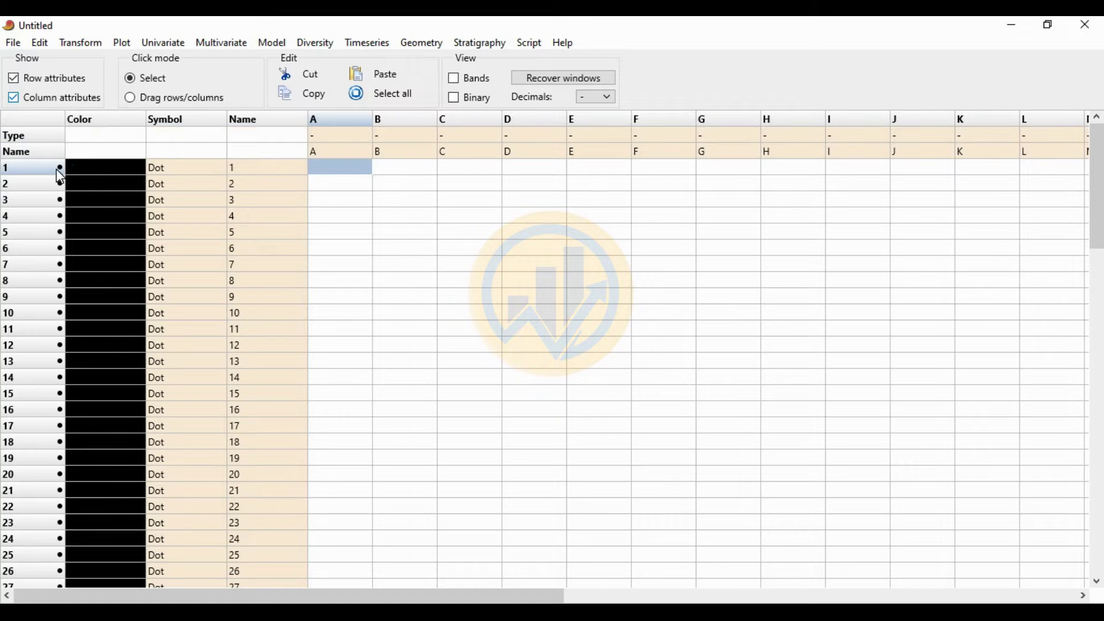
# Paste the copied table at the cell where the Name row meets the Name column, and hide the row and column attributes
pyautogui.click(253, 150)
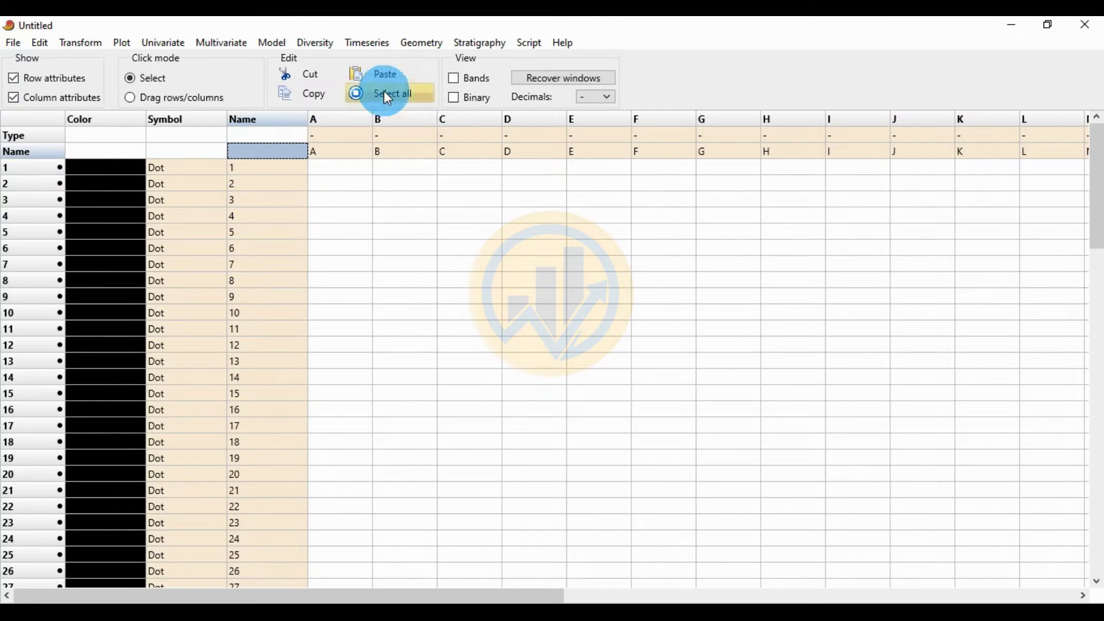
pyautogui.click(385, 74)
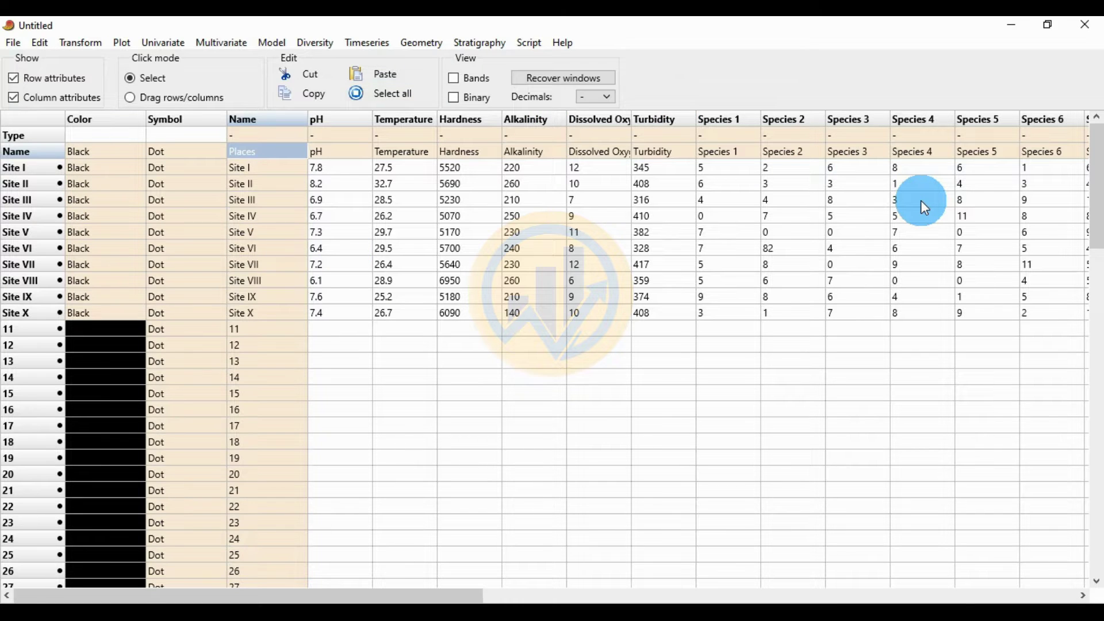
pyautogui.click(13, 97)
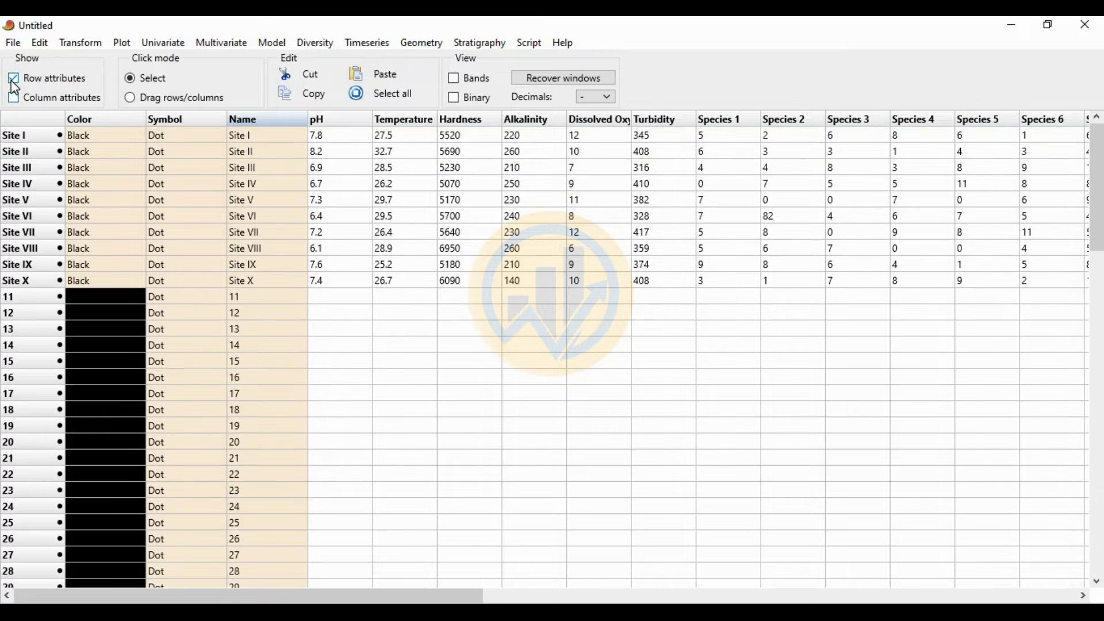
pyautogui.click(13, 80)
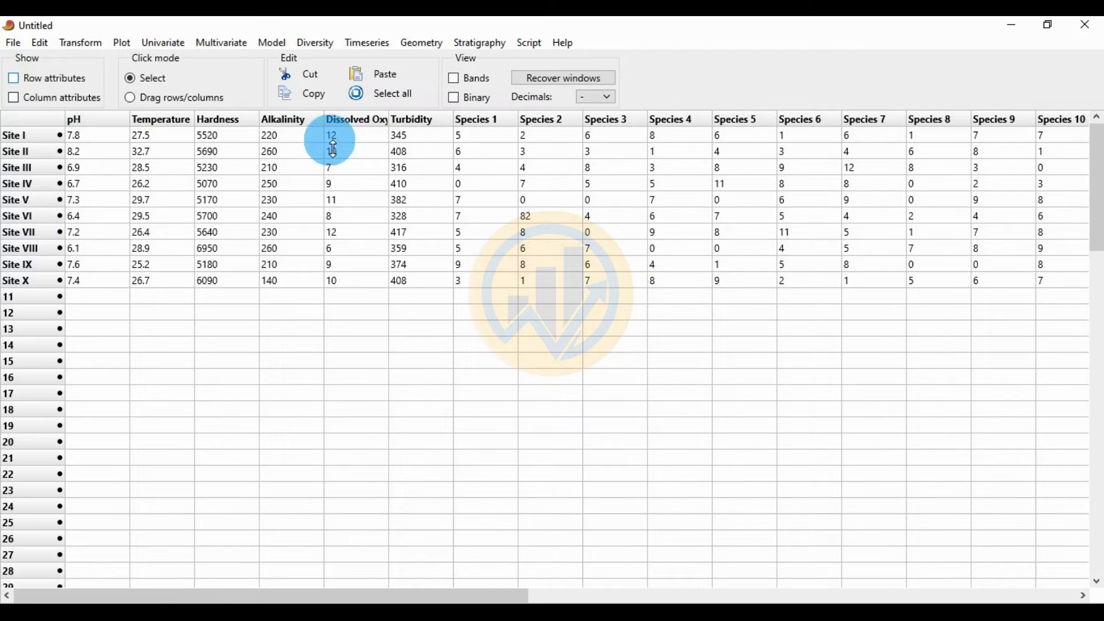
# Run a Partial Least Squares ordination on the entire sheet with 6 variables in the first block
pyautogui.click(381, 99)
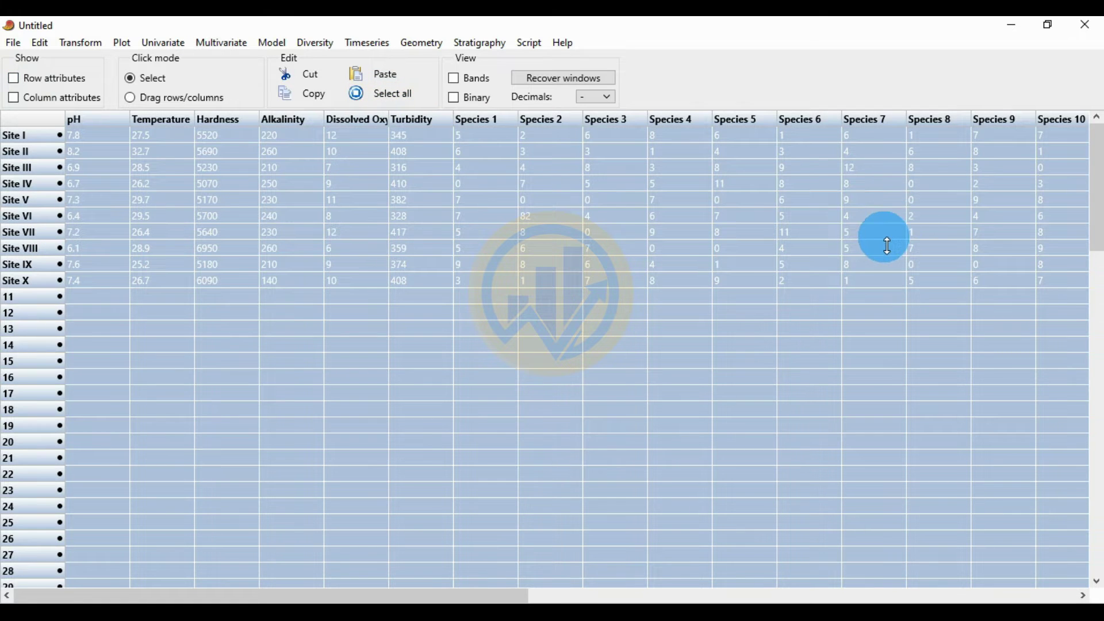
pyautogui.click(221, 44)
pyautogui.moveTo(257, 66)
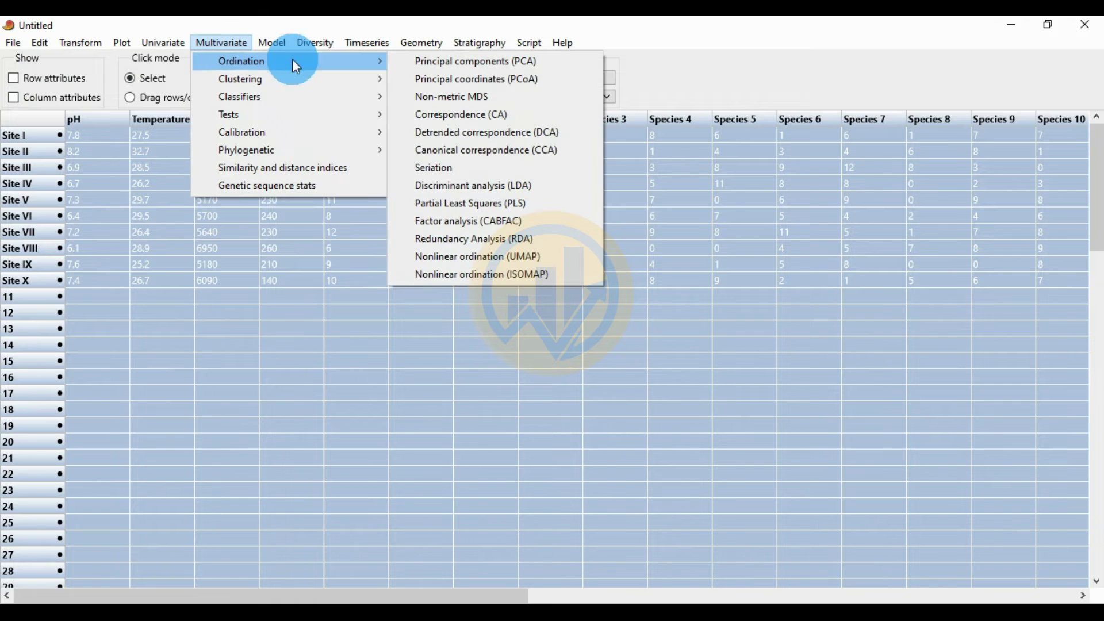
pyautogui.click(463, 203)
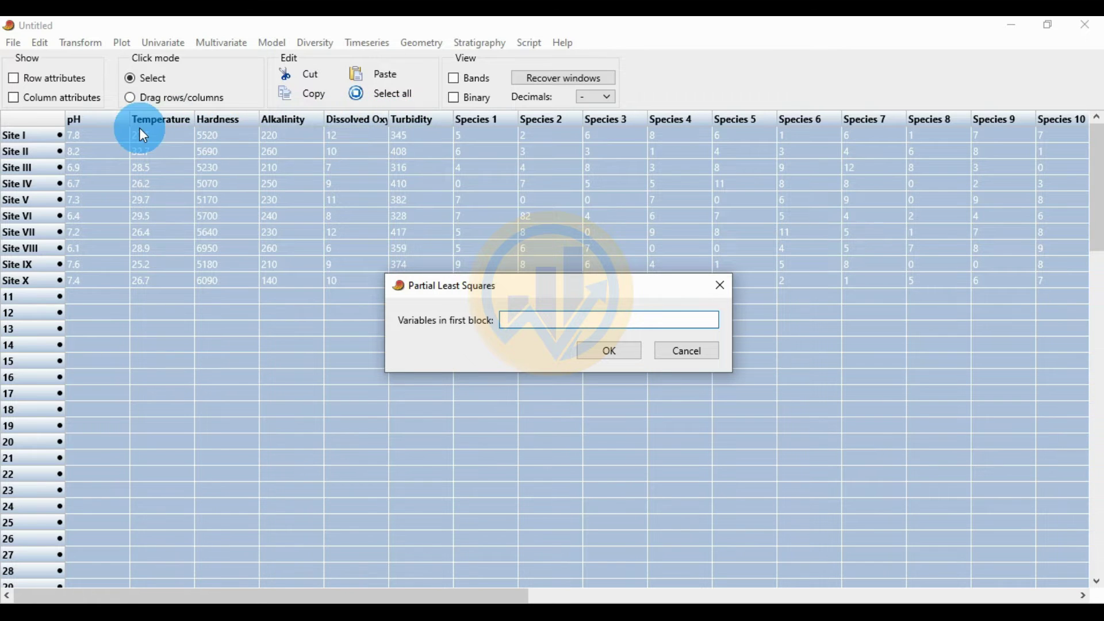
pyautogui.click(531, 331)
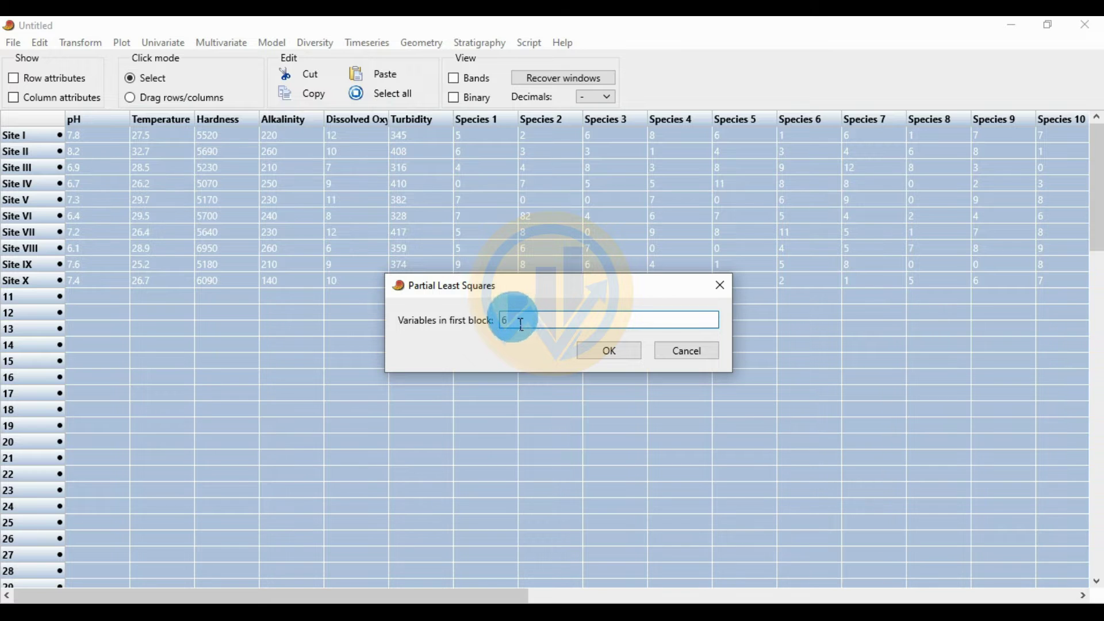
pyautogui.write('6')
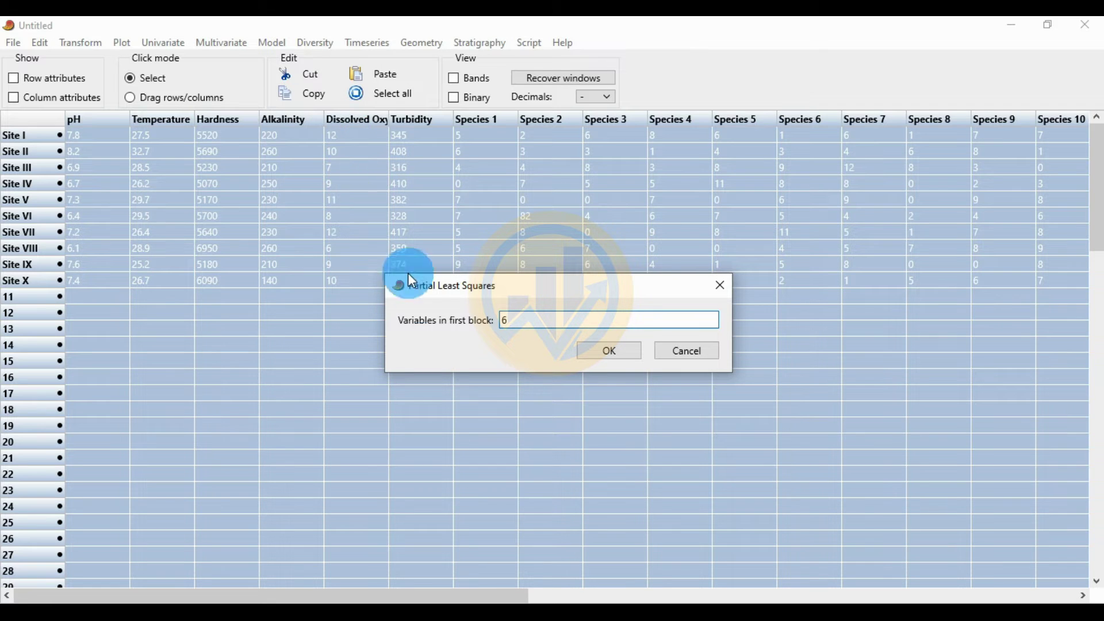
pyautogui.moveTo(539, 322); pyautogui.dragTo(486, 331)
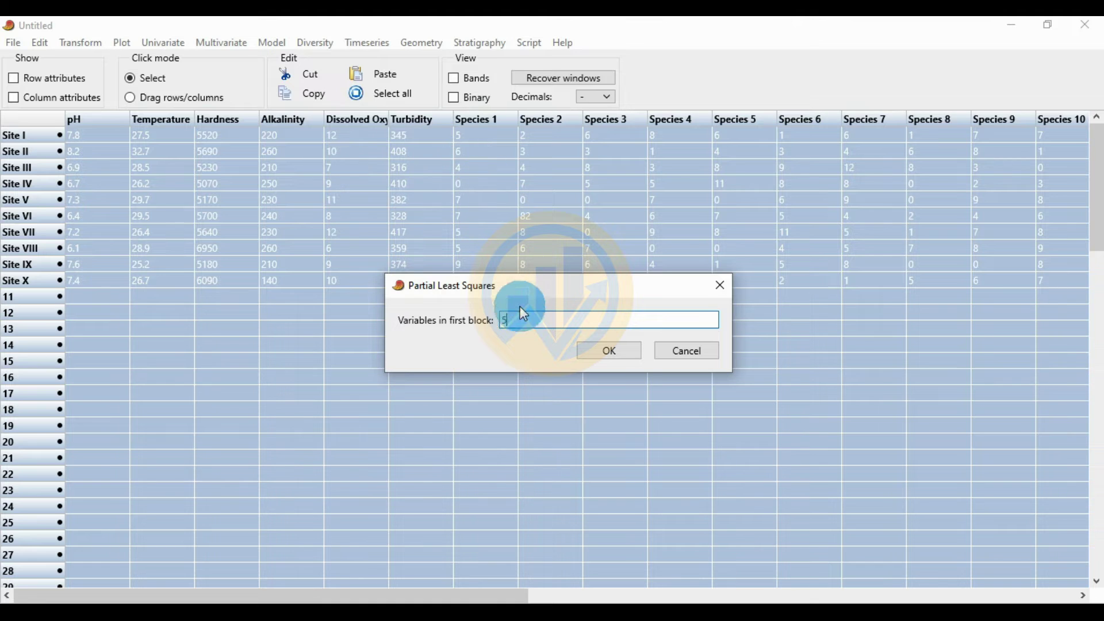
pyautogui.moveTo(523, 320); pyautogui.dragTo(490, 325)
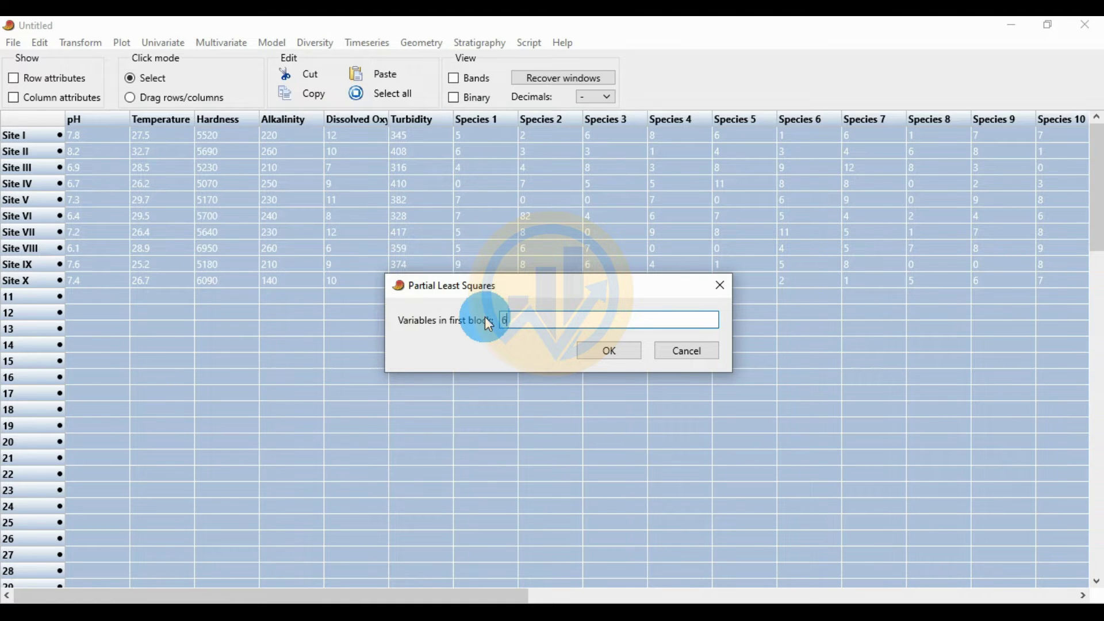
pyautogui.write('6')
pyautogui.click(620, 355)
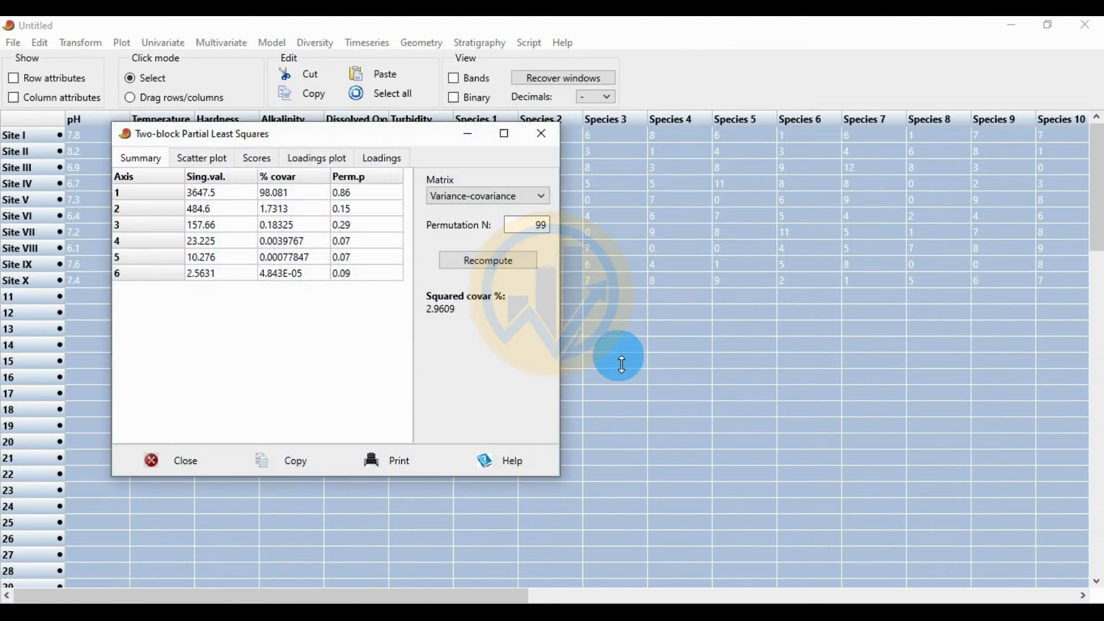
# Maximize the results window and review the scatter plot, scores, loadings plot and loadings before returning to the summary
pyautogui.click(507, 136)
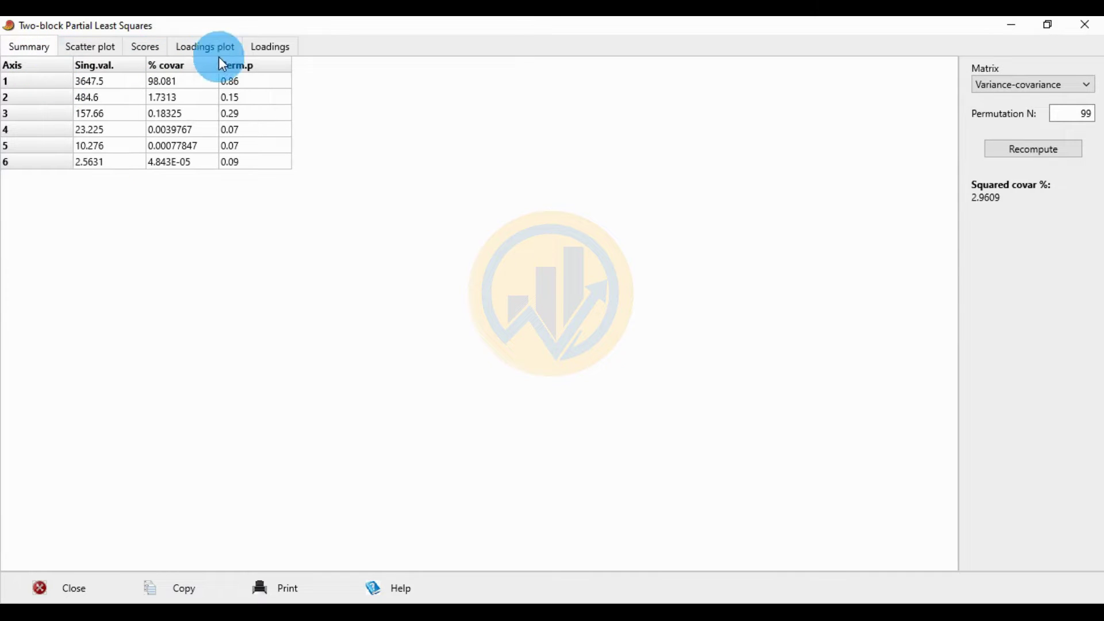
pyautogui.click(94, 48)
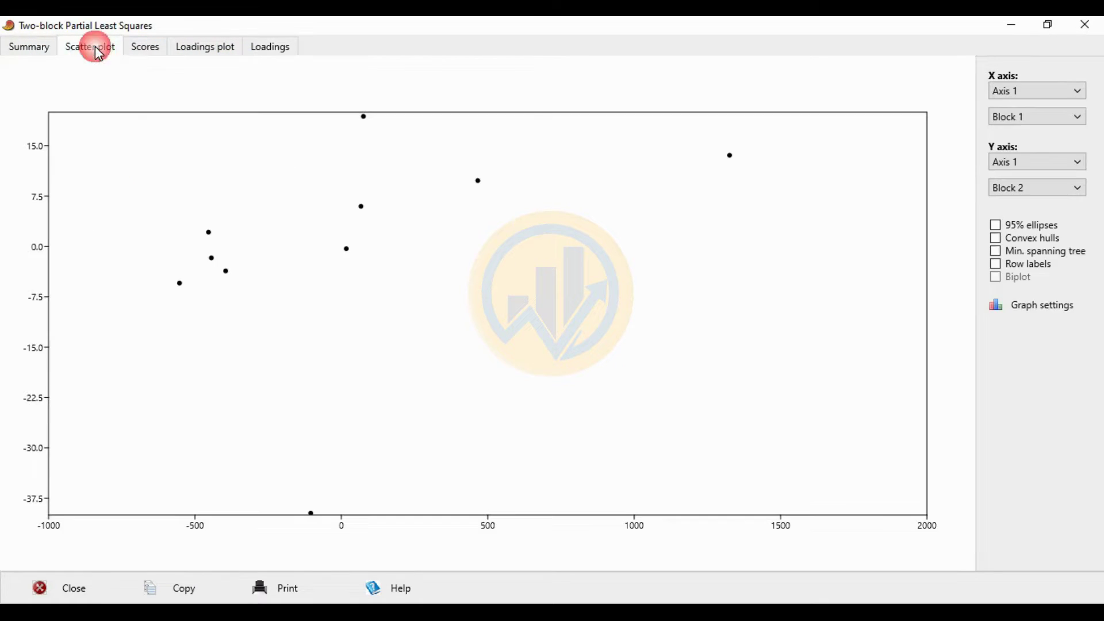
pyautogui.click(140, 58)
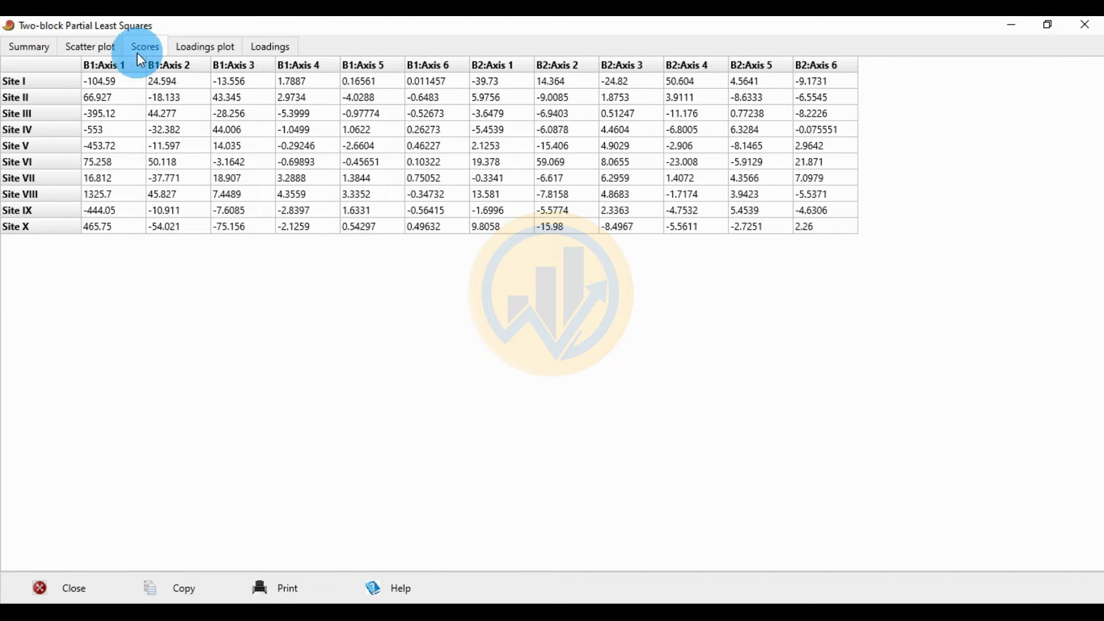
pyautogui.click(230, 49)
pyautogui.click(275, 46)
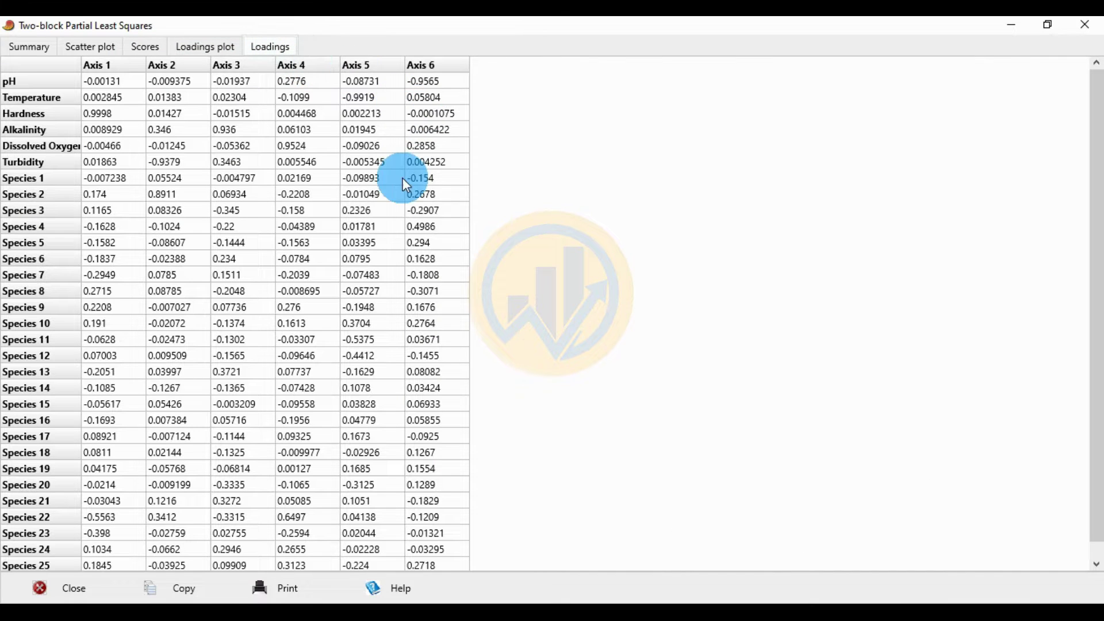
pyautogui.click(24, 51)
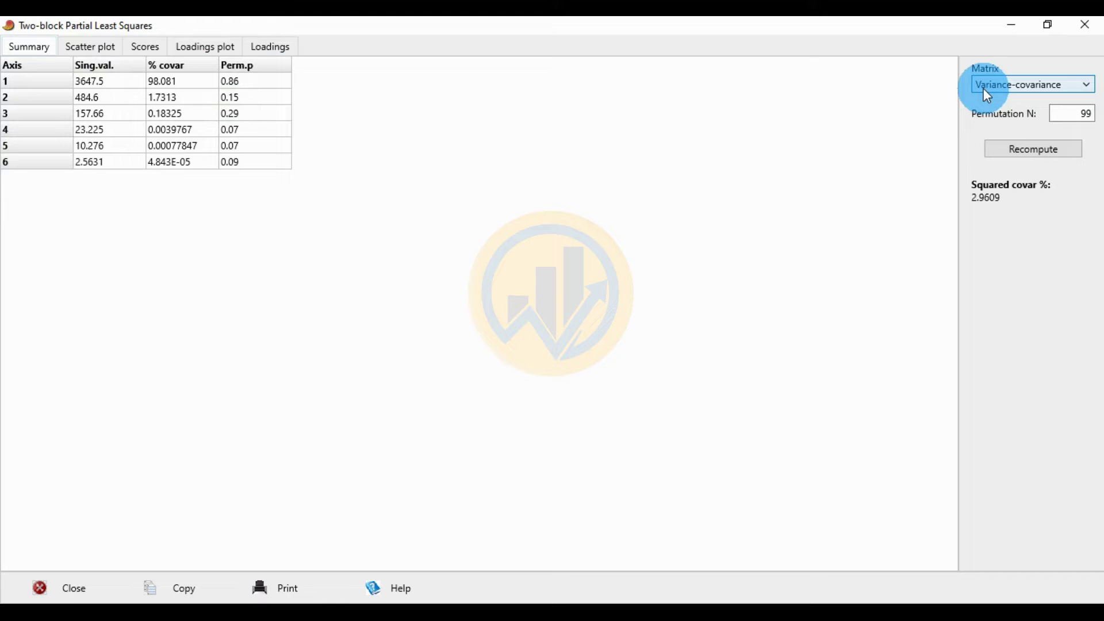
# Recompute the Partial Least Squares analysis using the Correlation matrix
pyautogui.click(1087, 92)
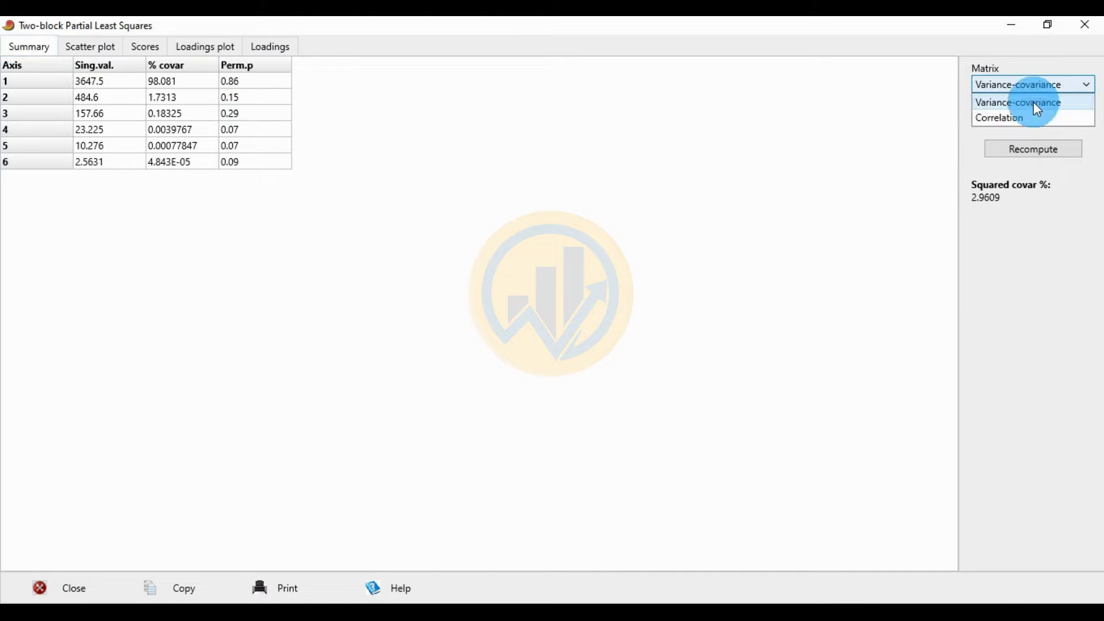
pyautogui.click(1003, 117)
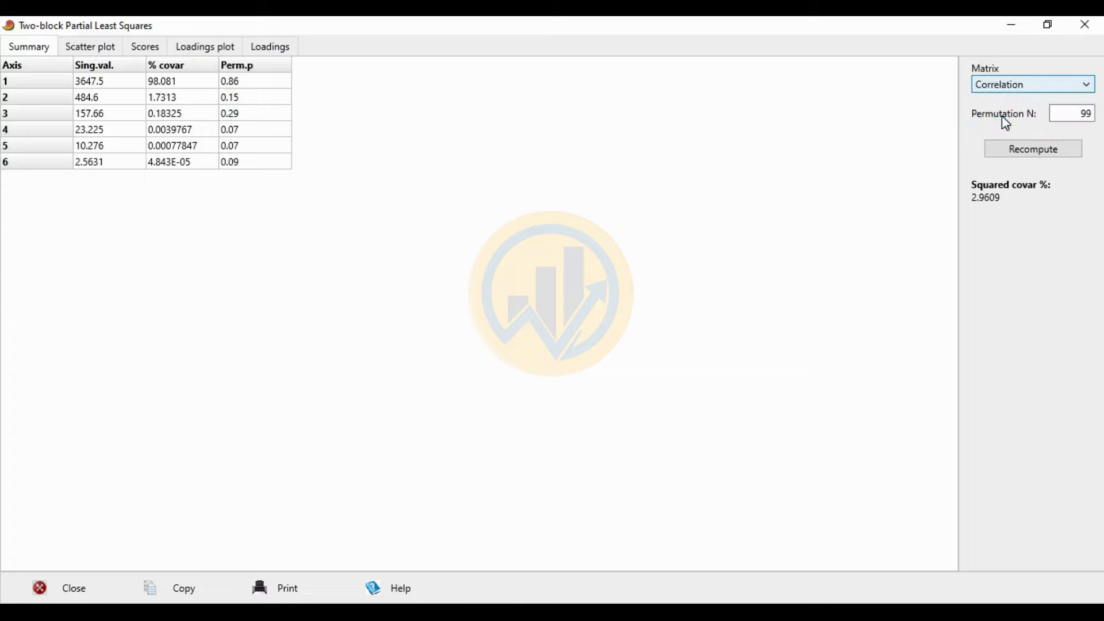
pyautogui.click(1024, 149)
pyautogui.click(103, 101)
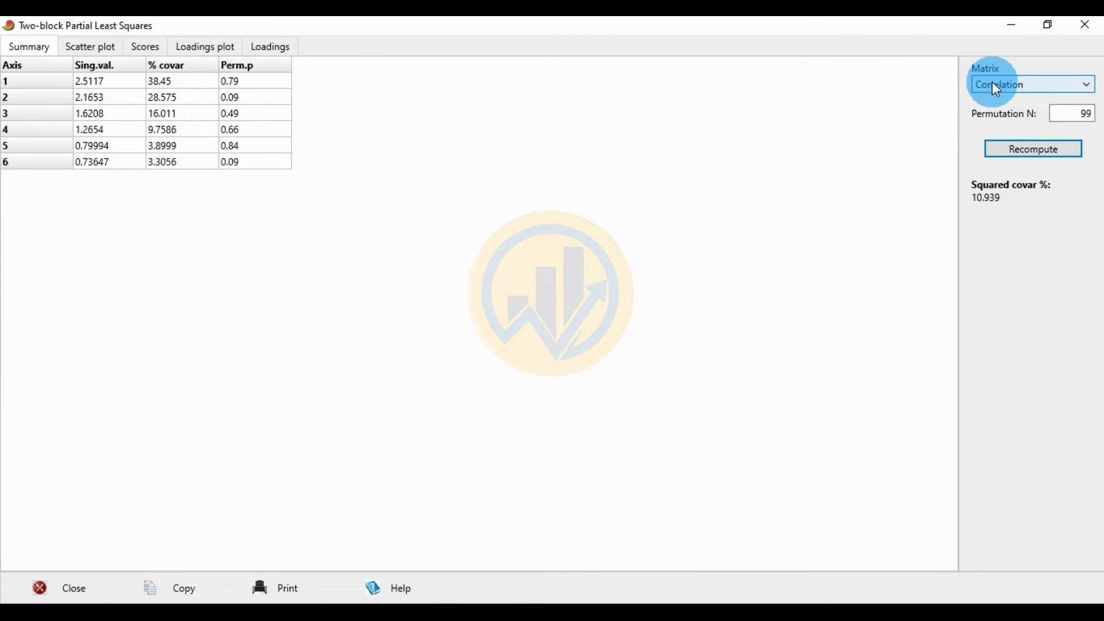
# Set the matrix back to Variance-covariance and recompute the analysis with 99 permutations
pyautogui.click(1013, 88)
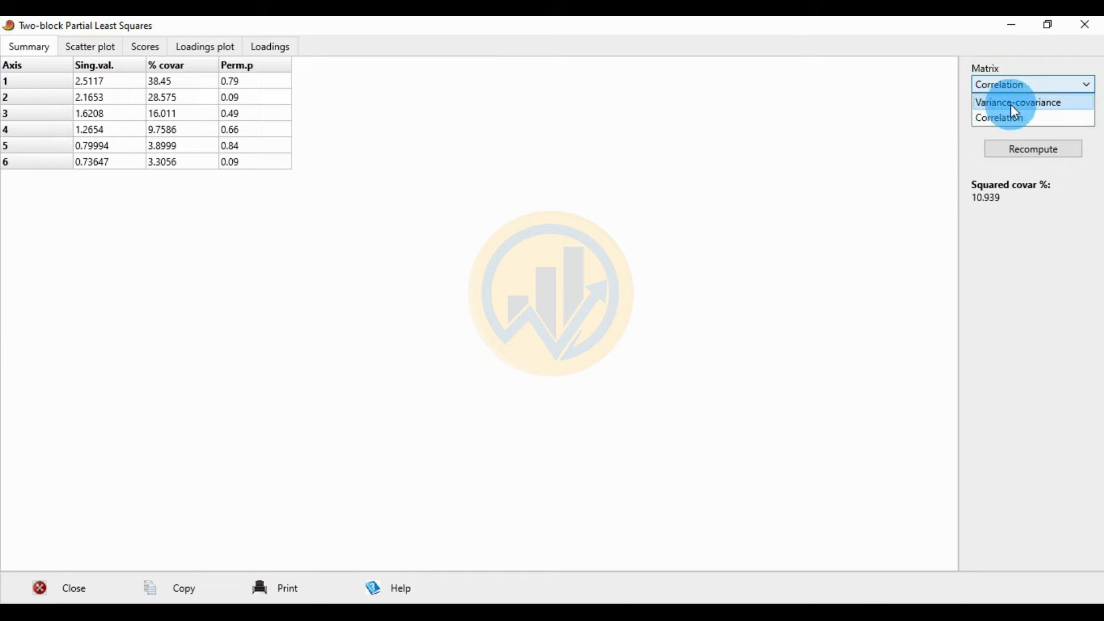
pyautogui.click(1002, 106)
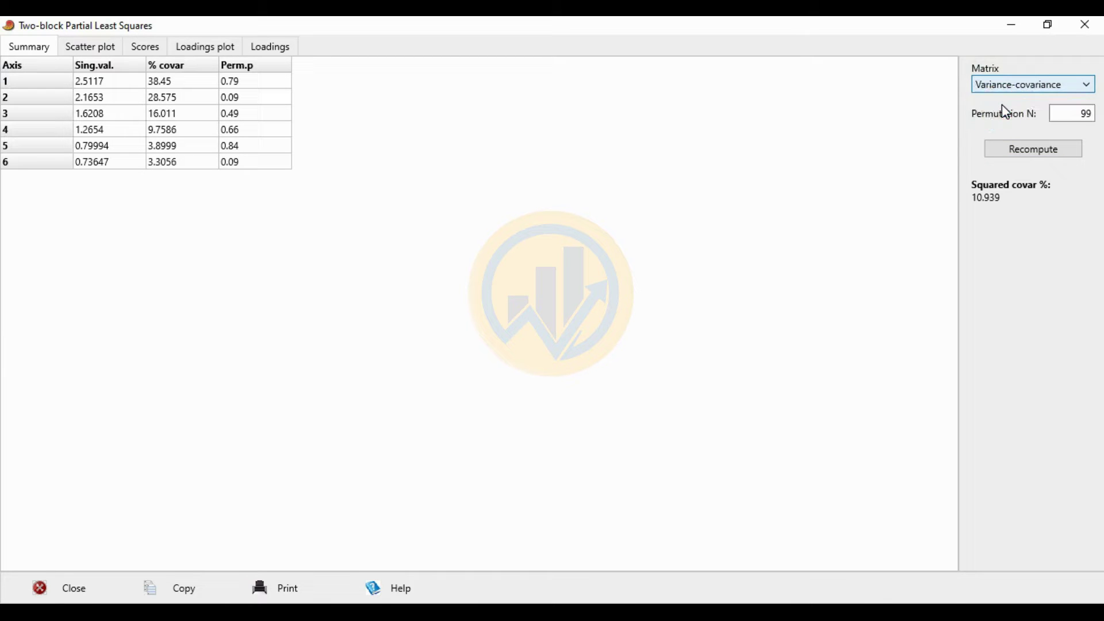
pyautogui.doubleClick(1079, 127)
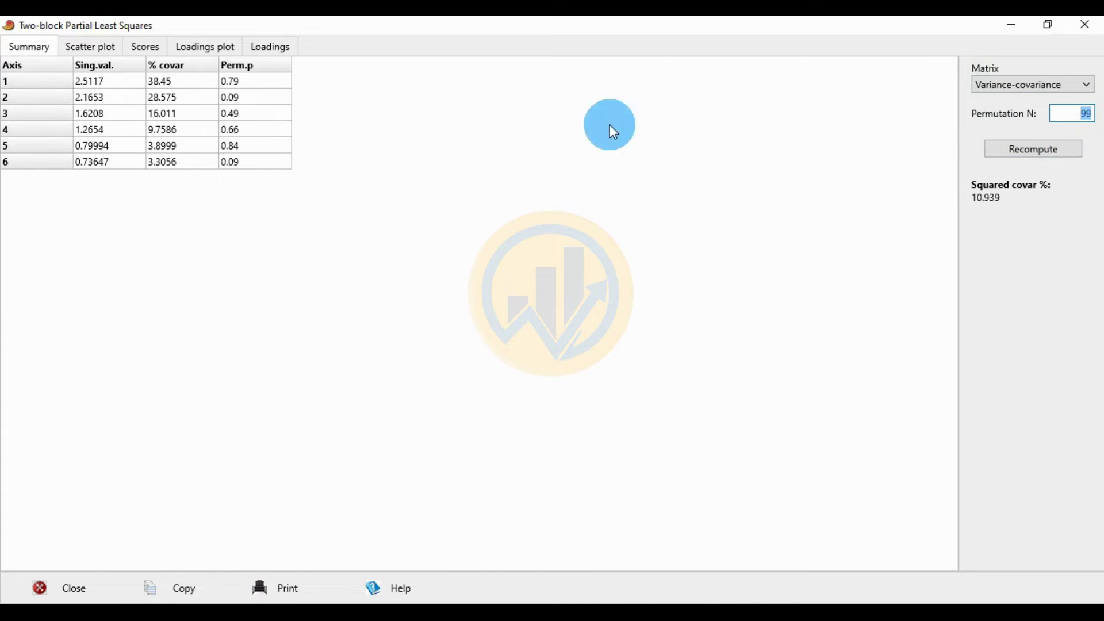
pyautogui.click(1022, 153)
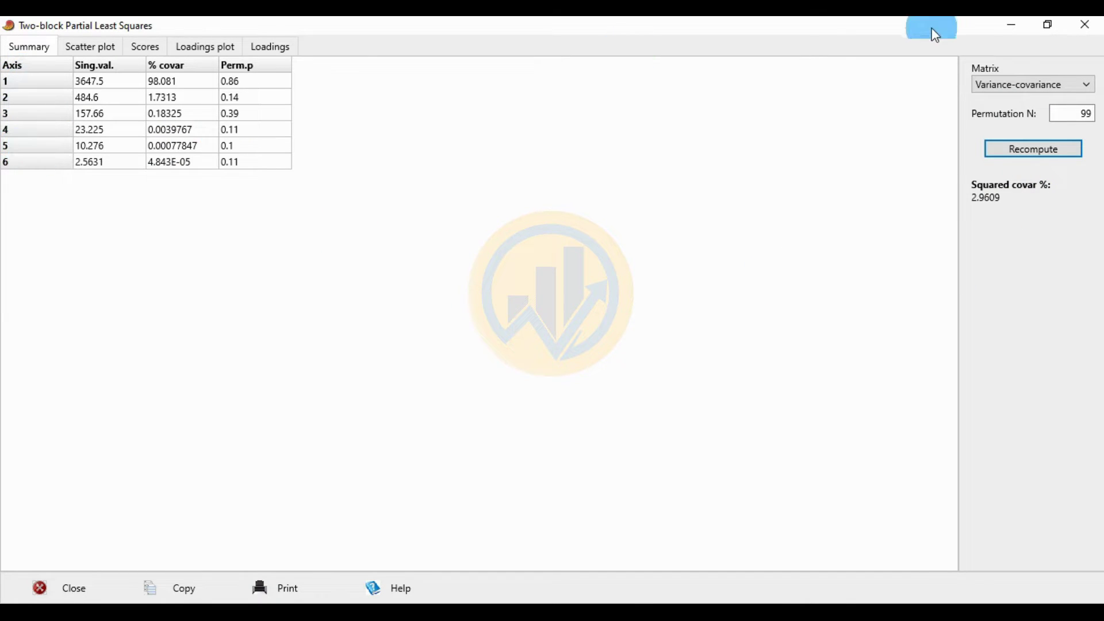
# Restore the results window to look at the data sheet behind it, and maximize it again
pyautogui.moveTo(1030, 25); pyautogui.dragTo(565, 219)
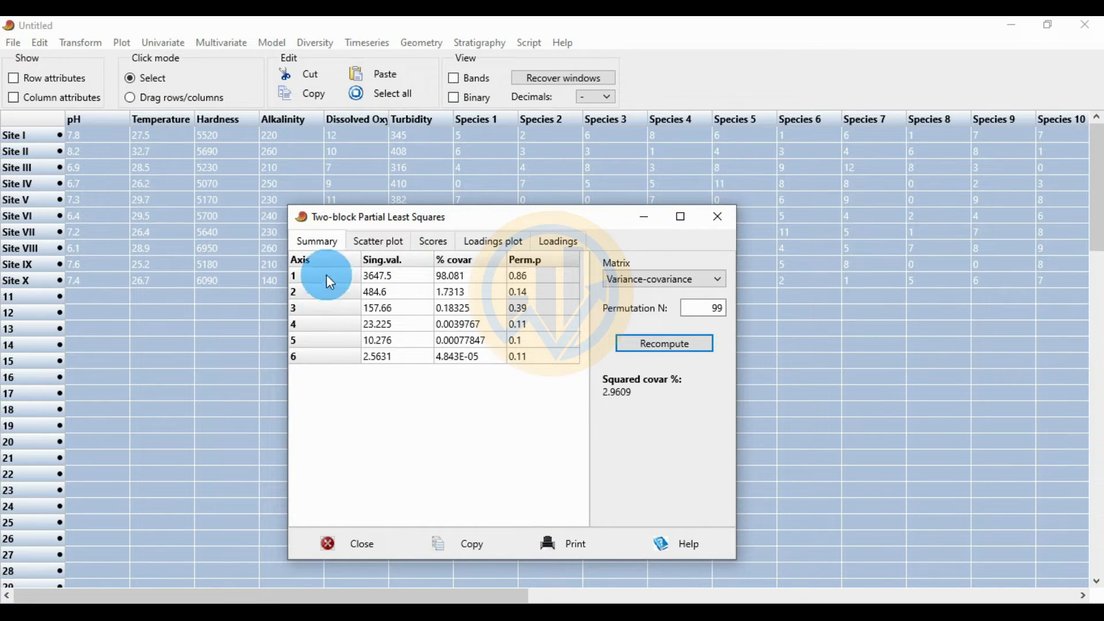
pyautogui.click(681, 215)
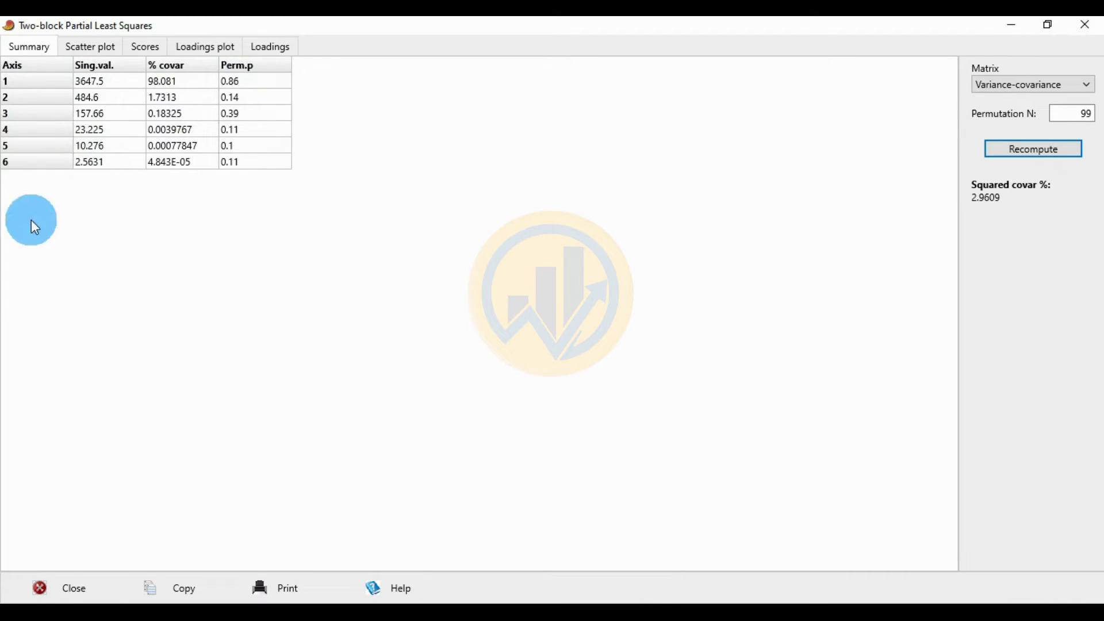
# Show the scatter plot with Axis 1 of Block 1 on both the X and Y axes
pyautogui.click(87, 48)
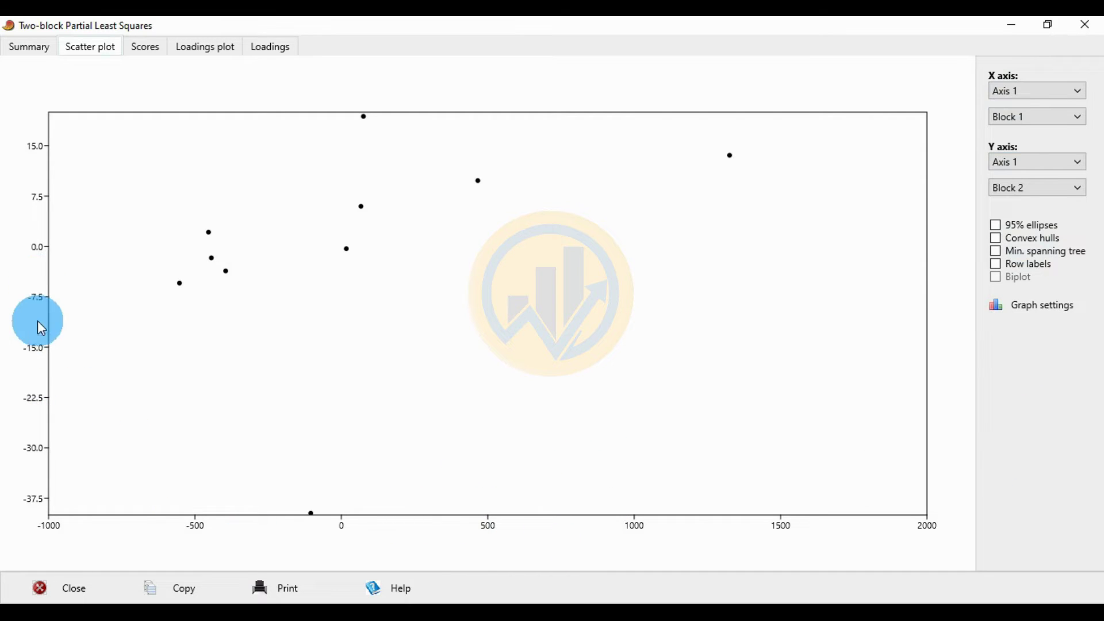
pyautogui.click(1036, 93)
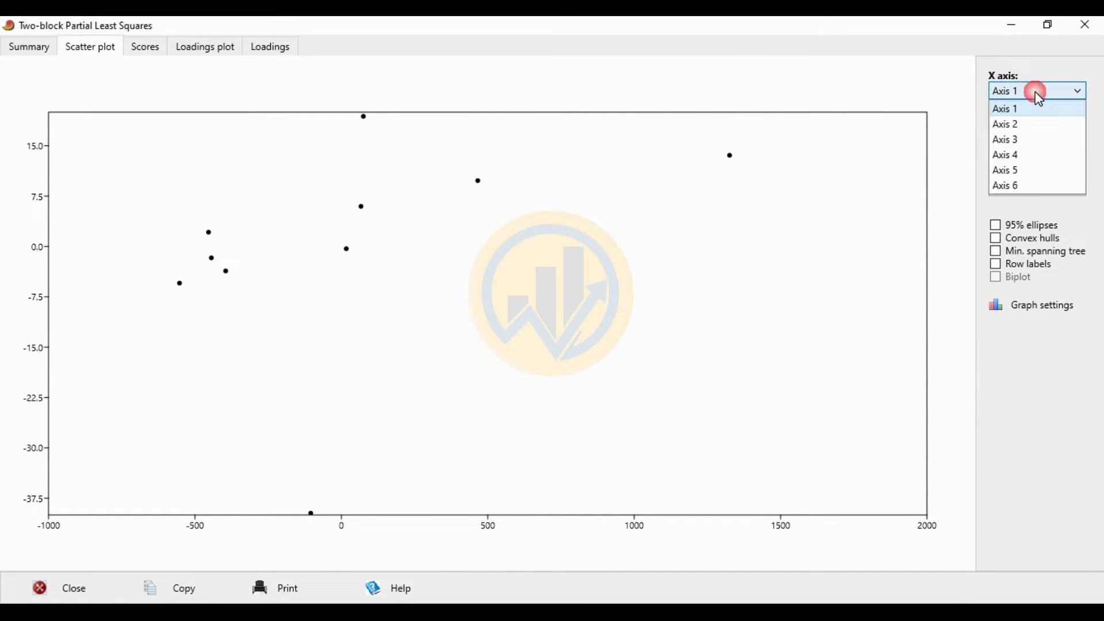
pyautogui.click(961, 94)
pyautogui.click(1035, 126)
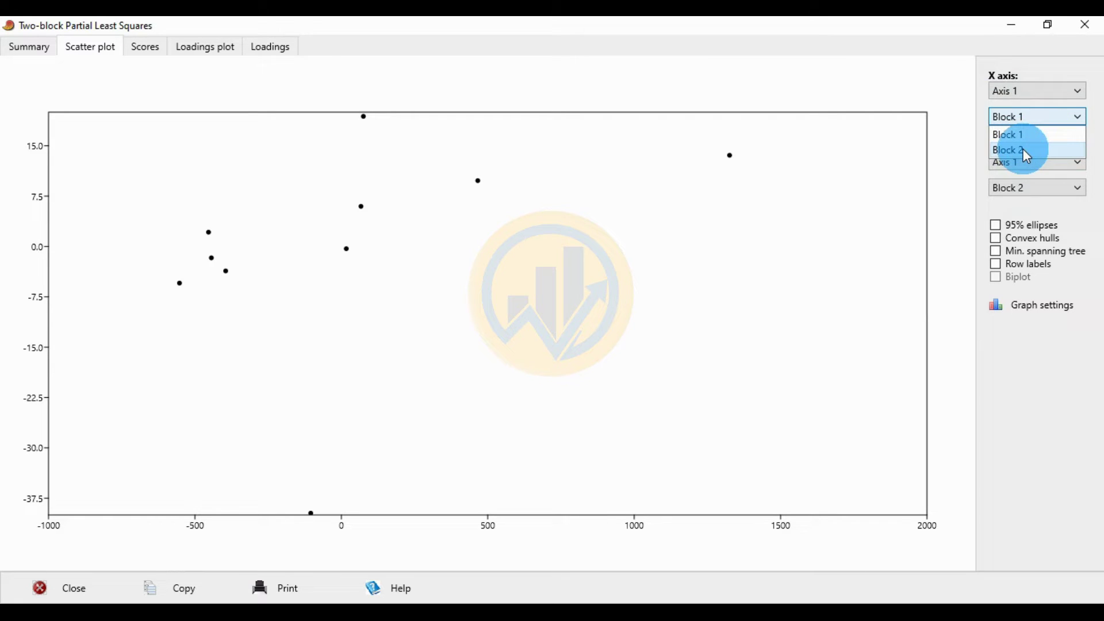
pyautogui.click(1026, 136)
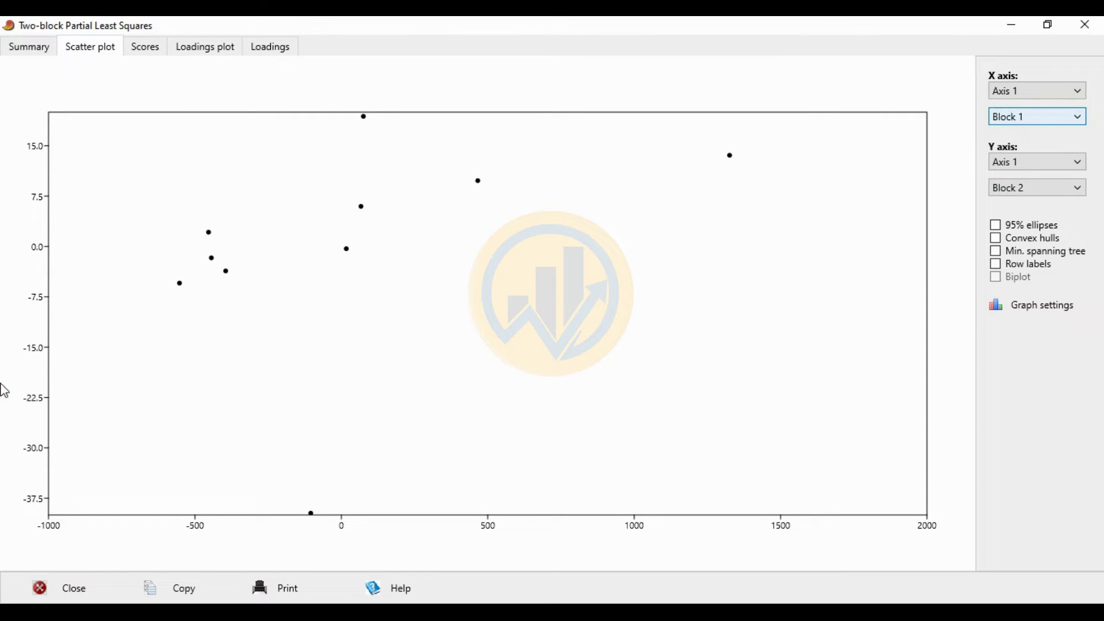
pyautogui.click(1022, 190)
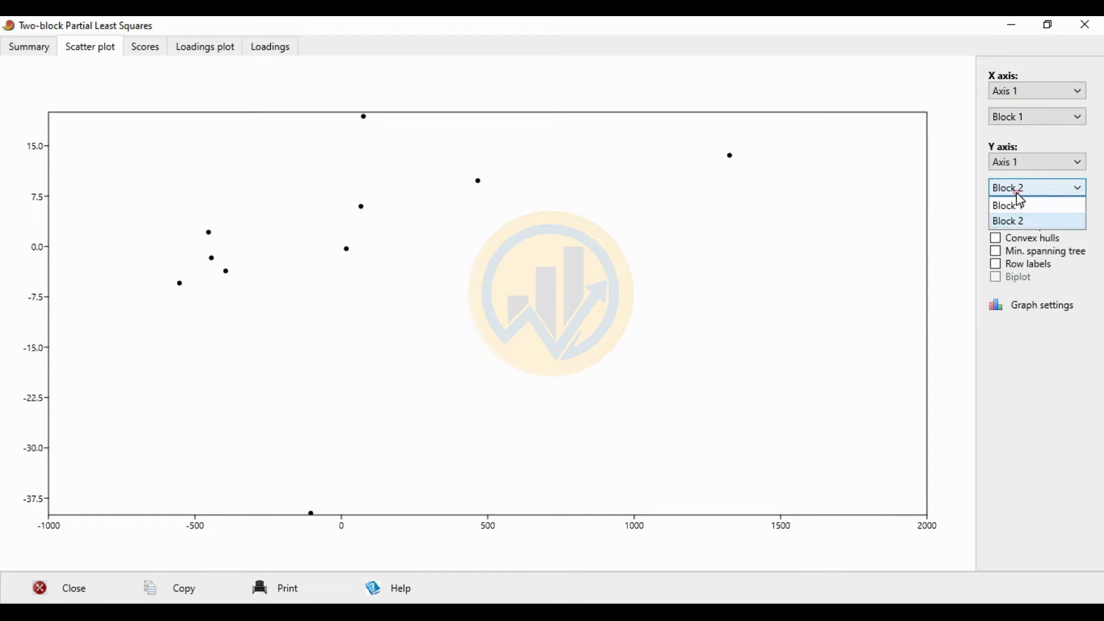
pyautogui.click(1020, 207)
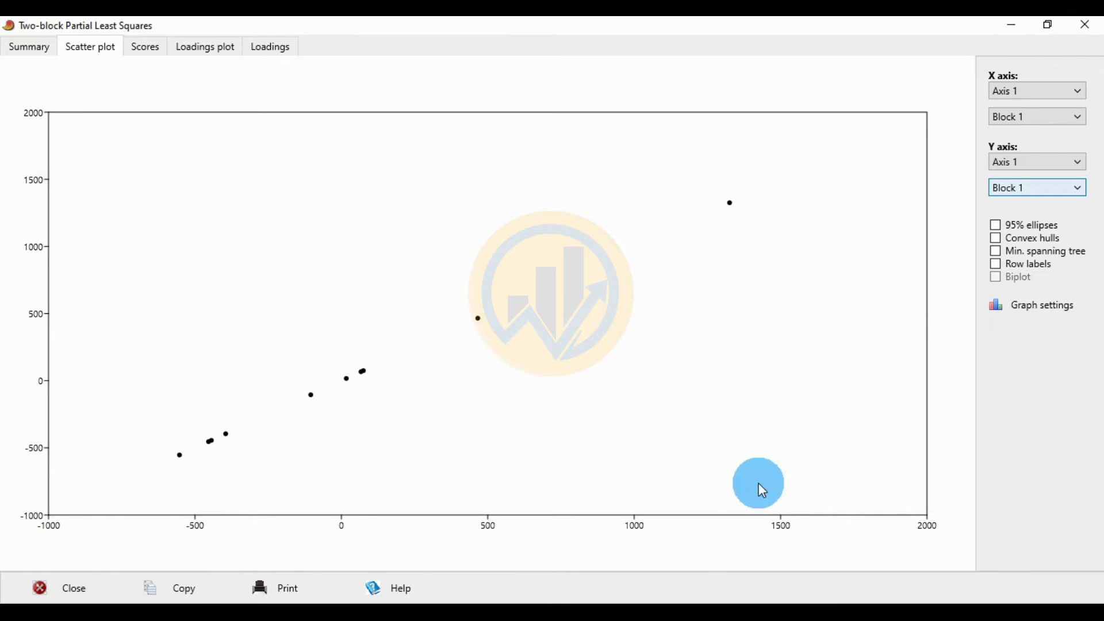
# Try adding 95% ellipses to the scatter plot, and turn on the row labels instead
pyautogui.click(996, 226)
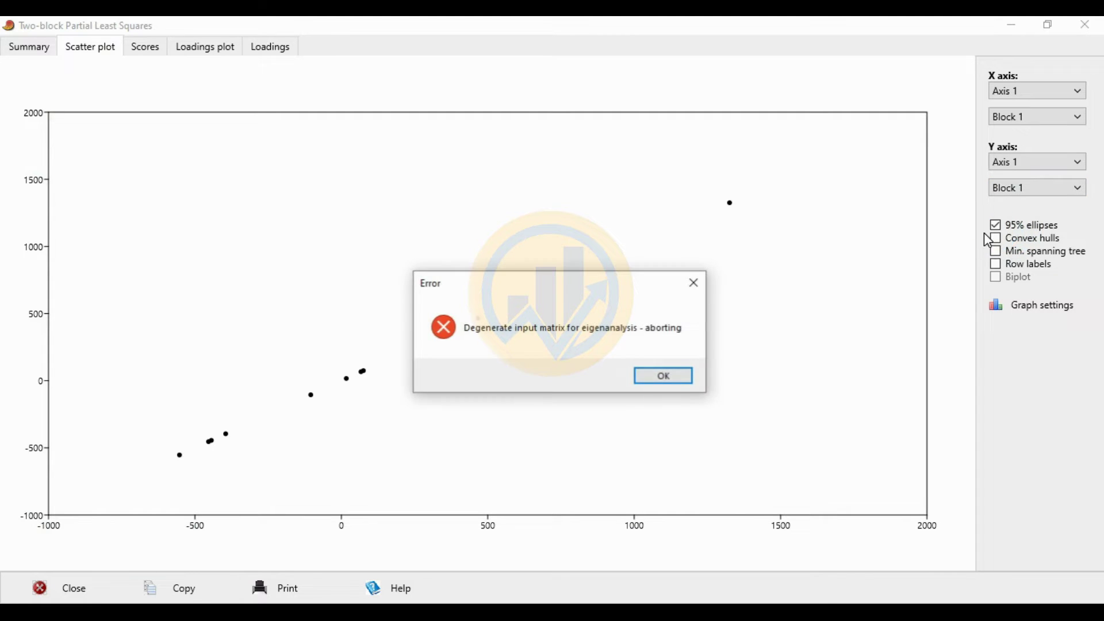
pyautogui.click(684, 378)
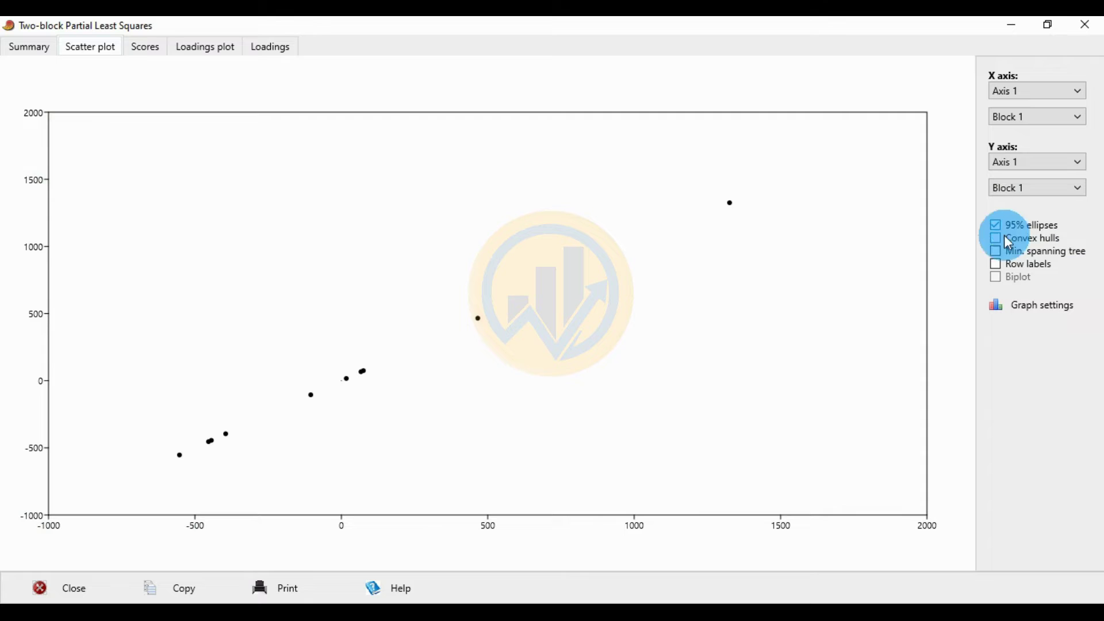
pyautogui.click(998, 265)
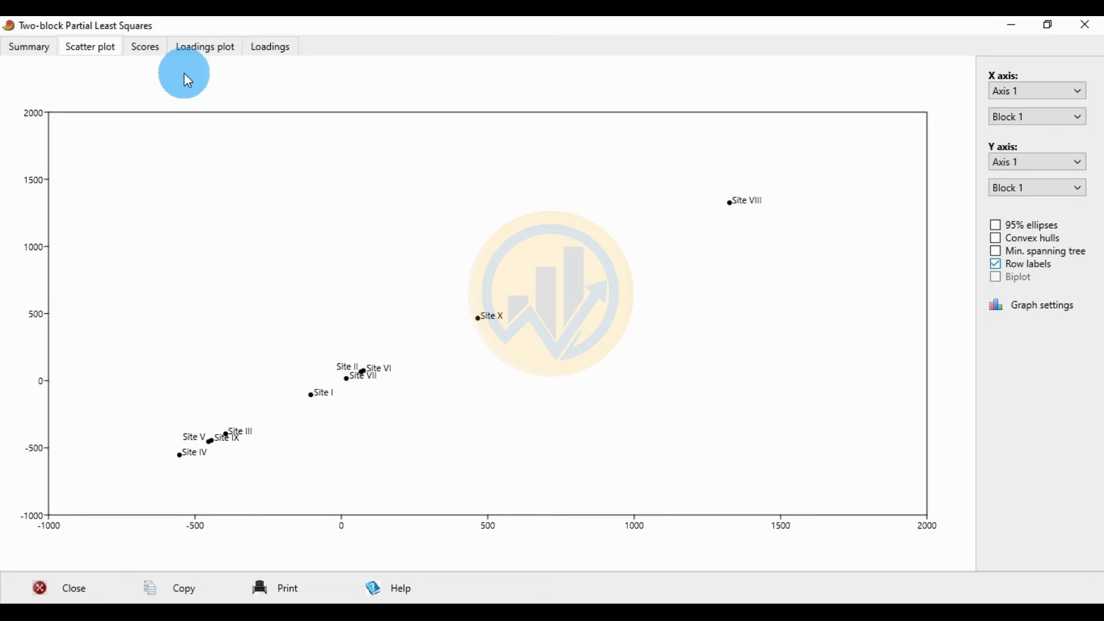
# Check the scores table and the axis and block choices used for the scatter plot's X and Y axes
pyautogui.click(146, 47)
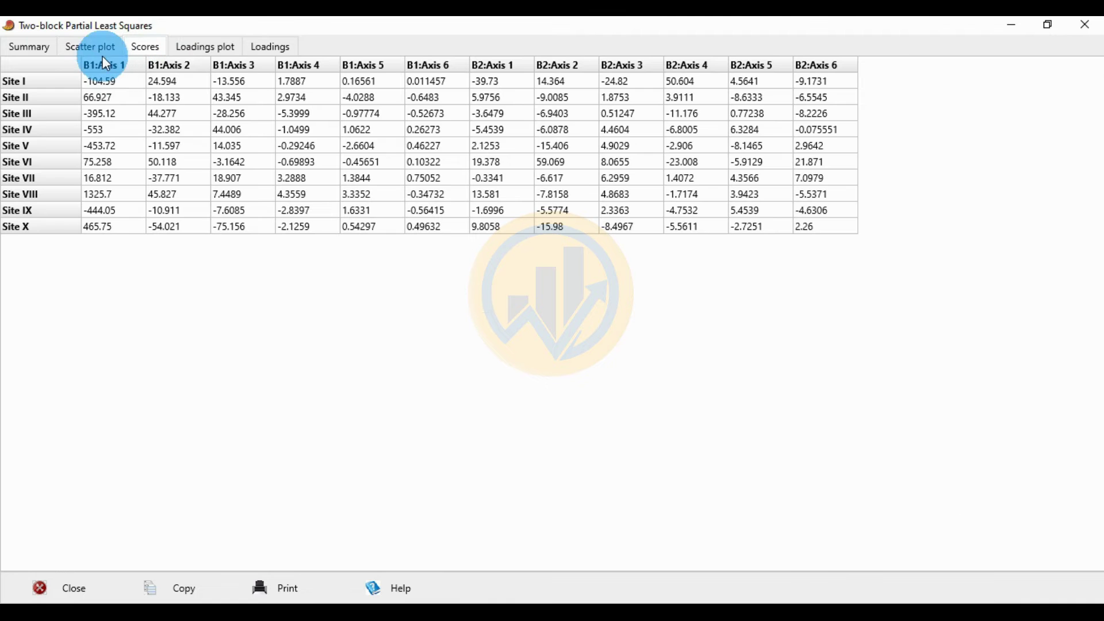
pyautogui.click(92, 55)
pyautogui.click(1018, 121)
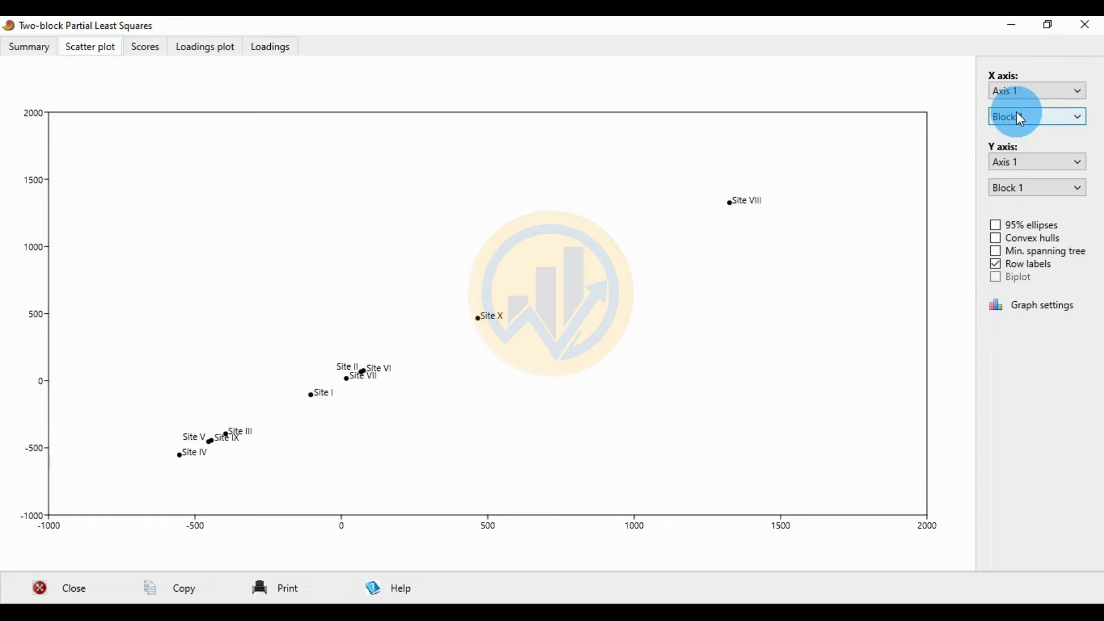
pyautogui.click(1025, 159)
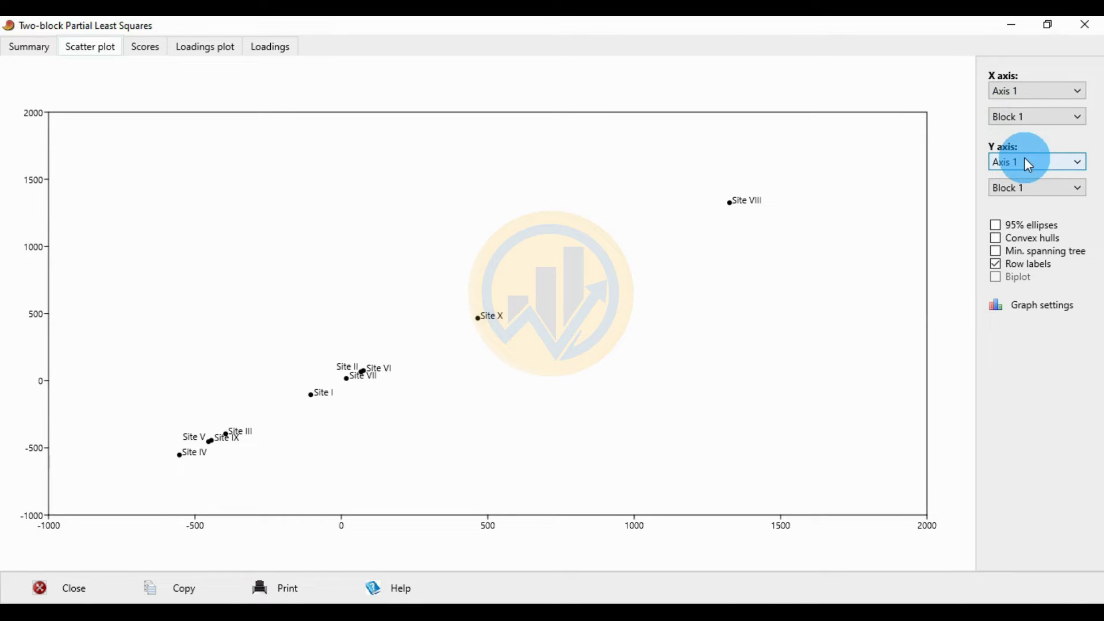
pyautogui.click(1029, 190)
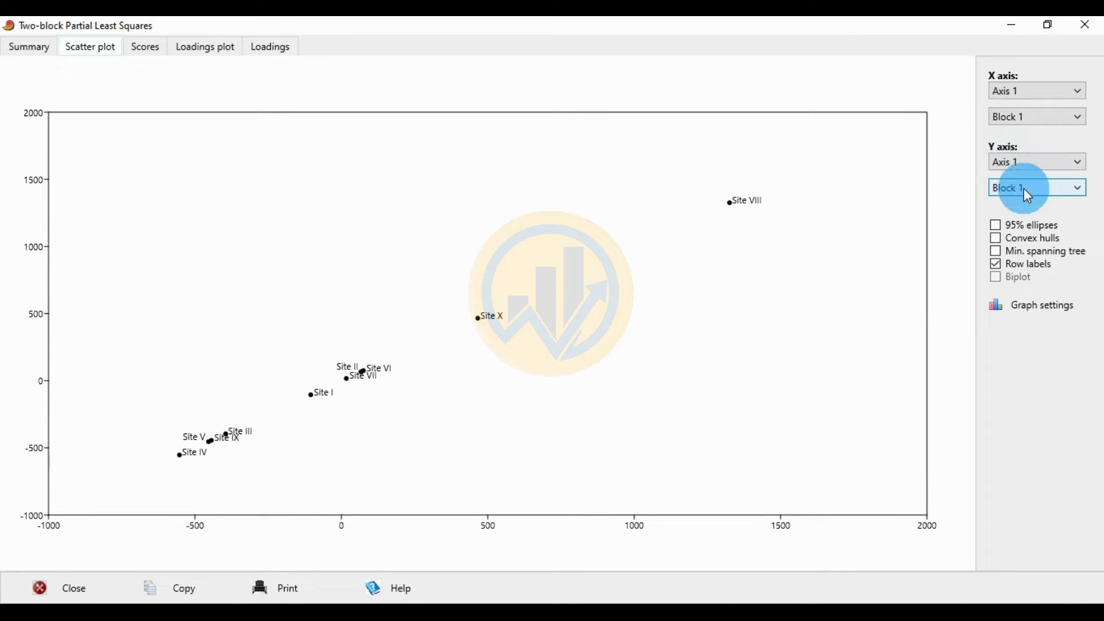
pyautogui.click(358, 87)
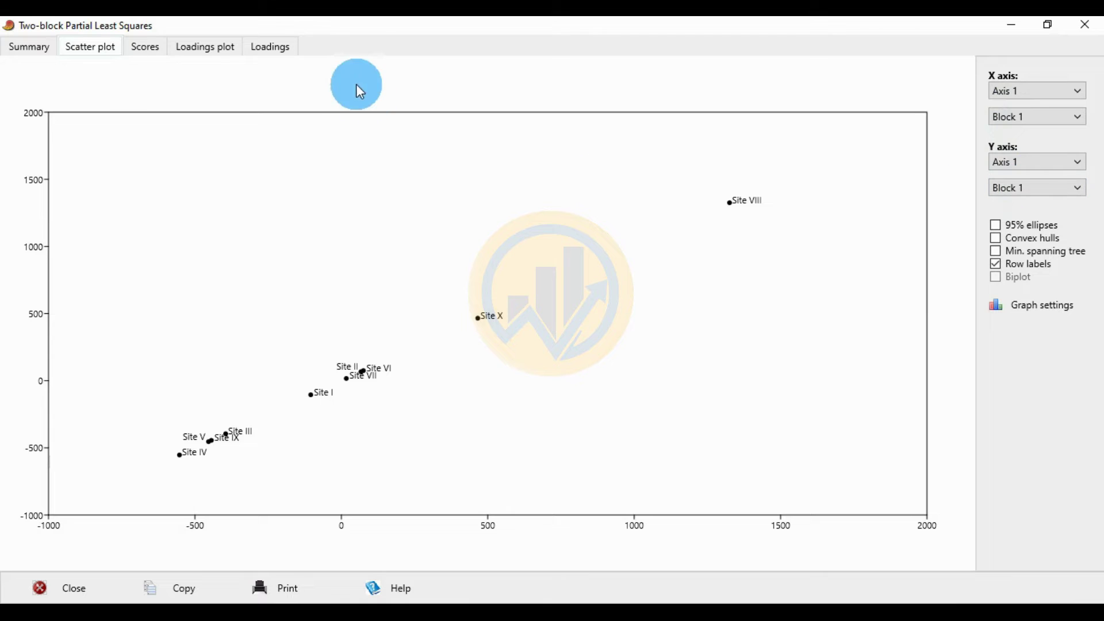
# Compare the Block 1 Axis 1 scores of sites such as Site I and Site X with their positions in the scatter plot
pyautogui.click(146, 51)
pyautogui.click(99, 89)
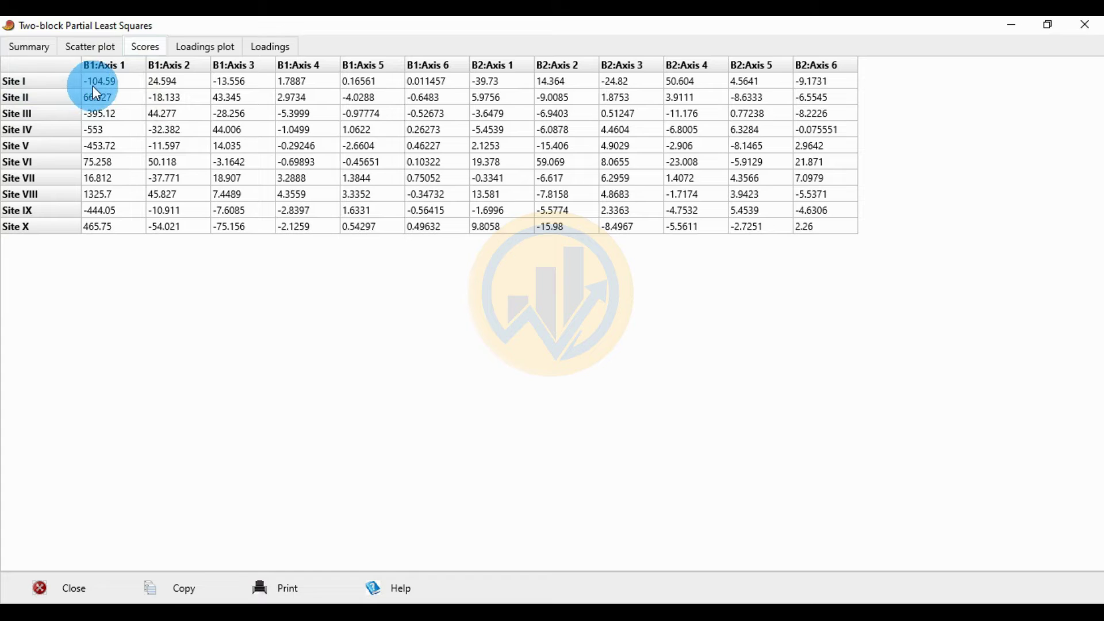
pyautogui.click(97, 48)
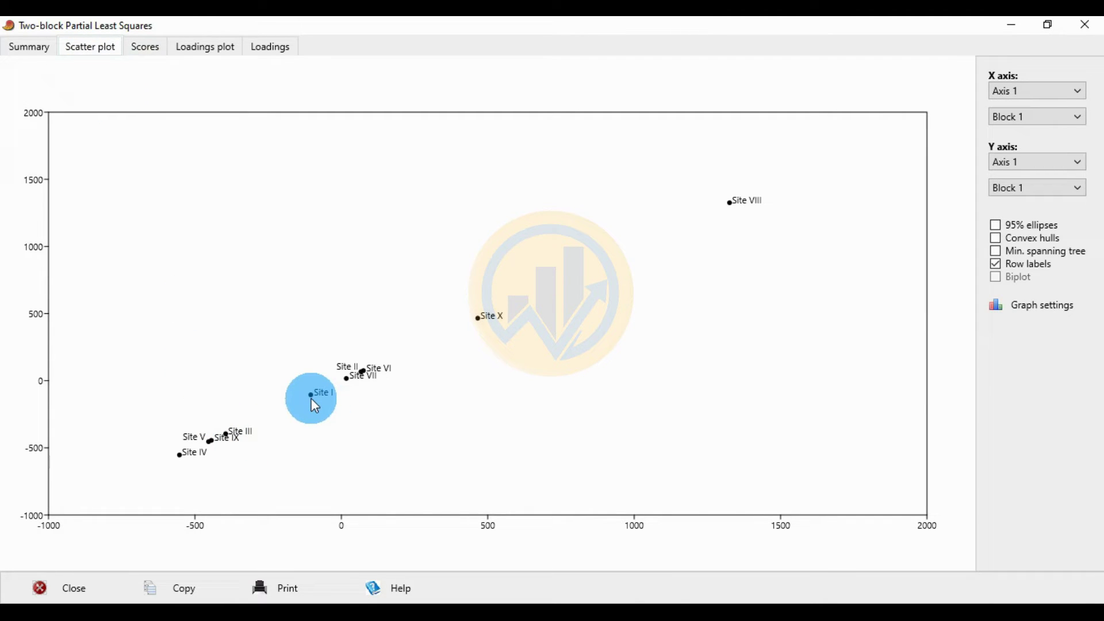
pyautogui.click(161, 59)
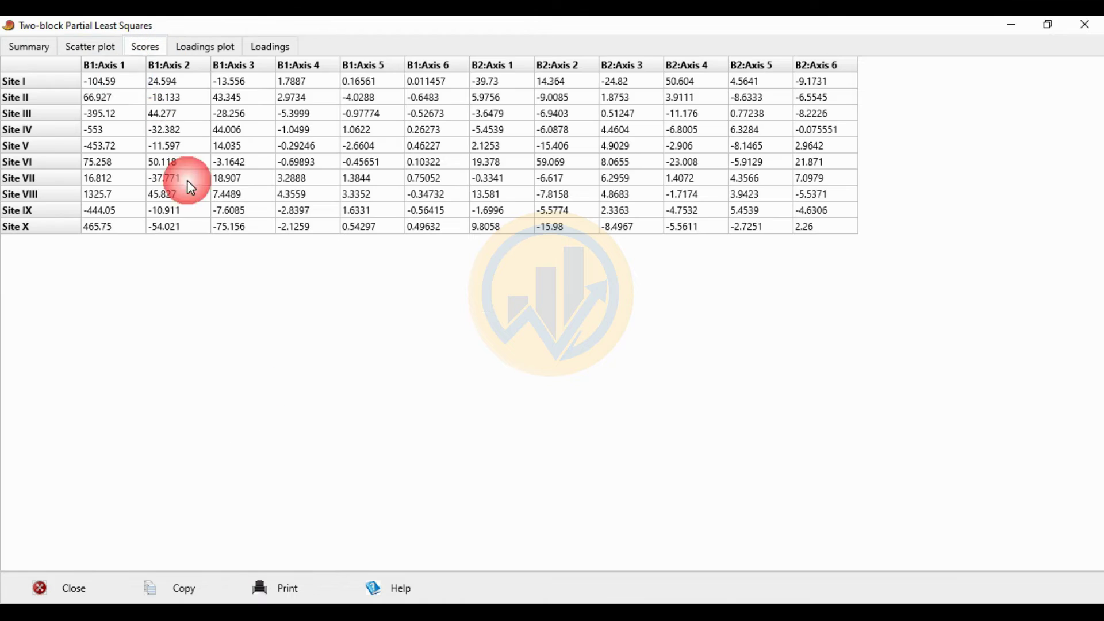
pyautogui.click(96, 51)
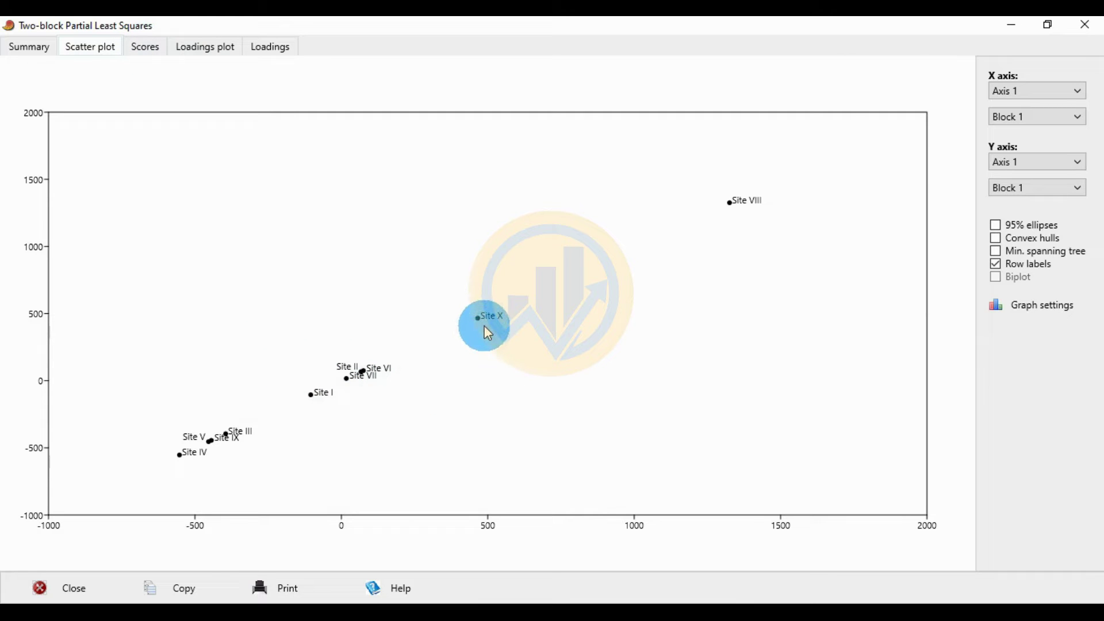
pyautogui.click(153, 48)
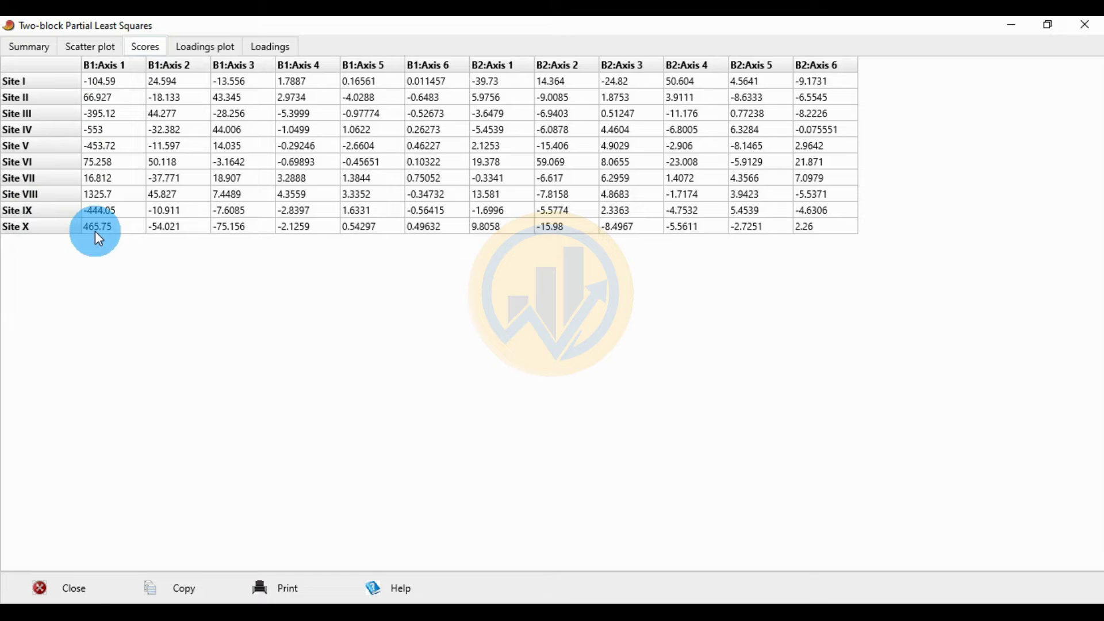
# Set both the X and Y axes of the scatter plot to Axis 2, keeping Block 1 for each
pyautogui.click(86, 48)
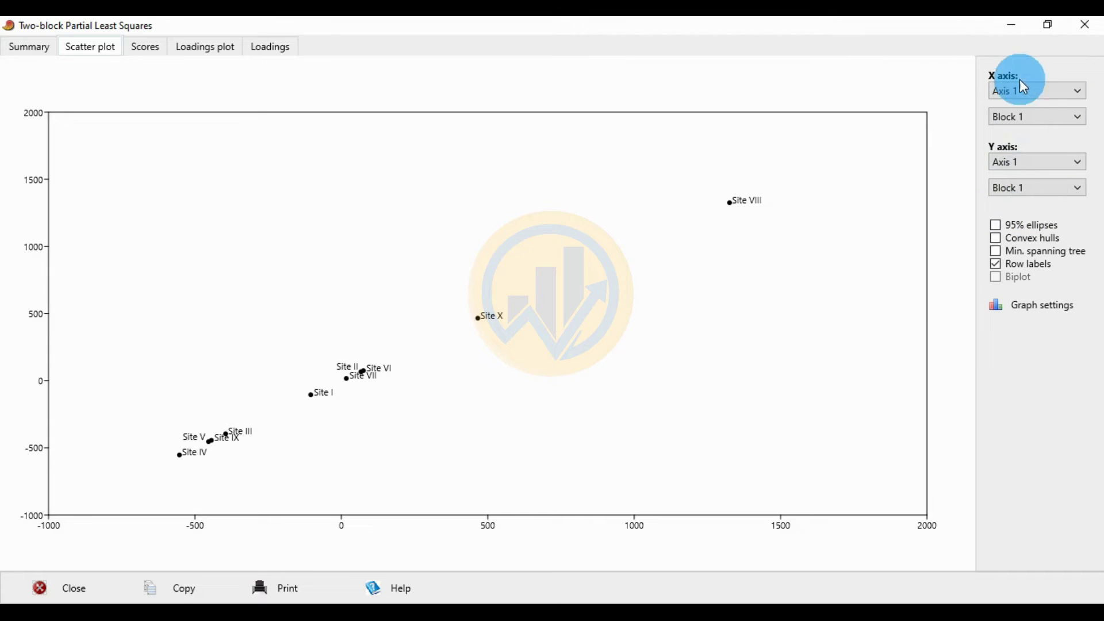
pyautogui.click(1040, 91)
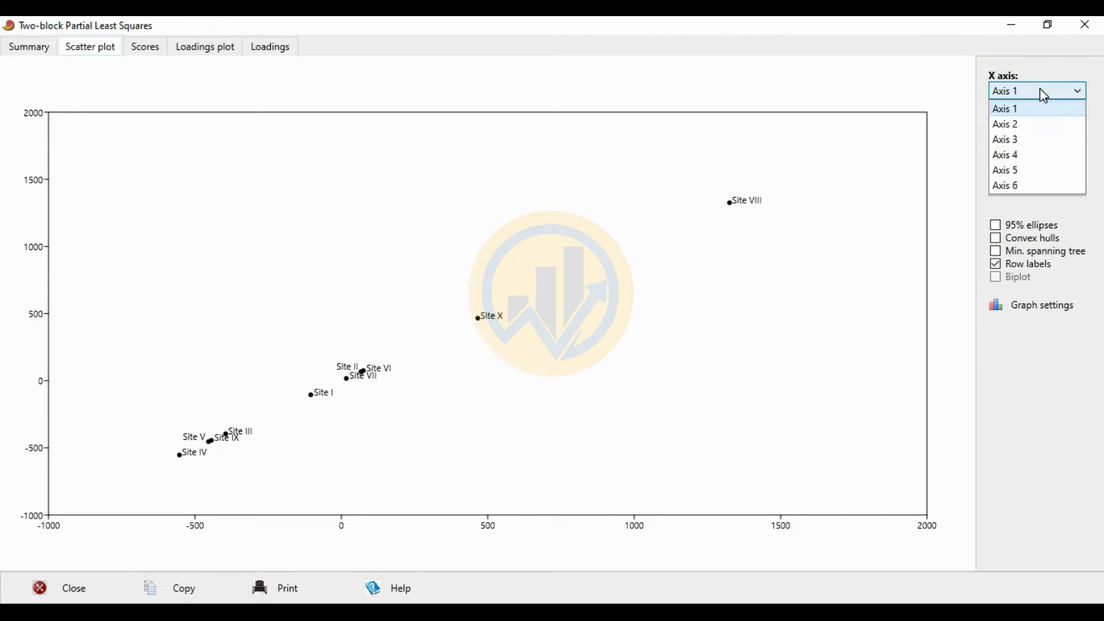
pyautogui.click(1018, 125)
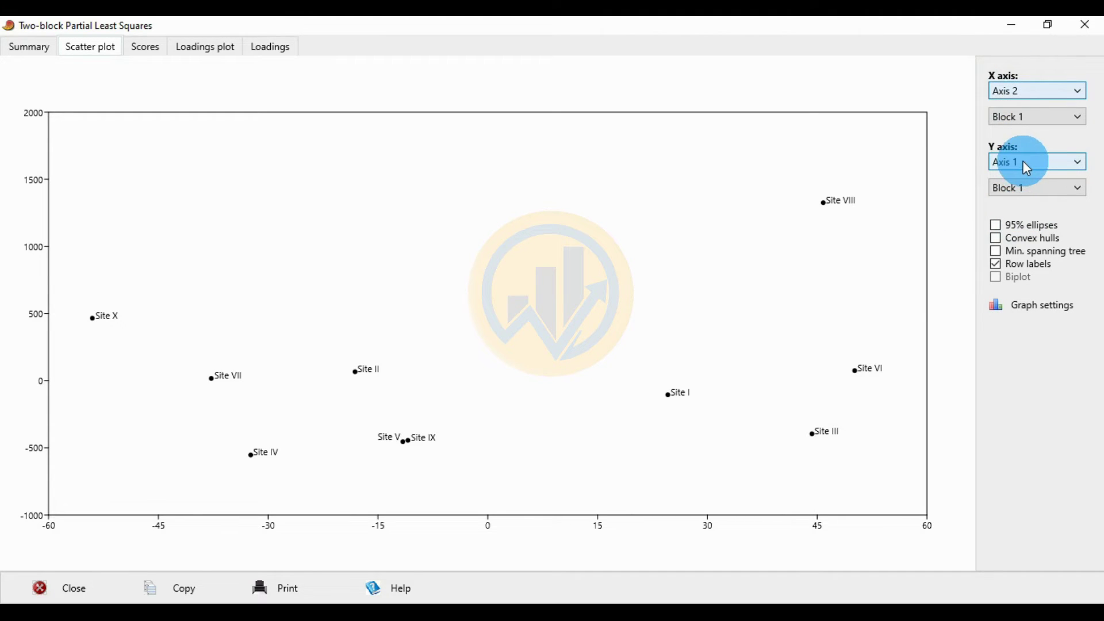
pyautogui.click(1029, 167)
pyautogui.click(1017, 192)
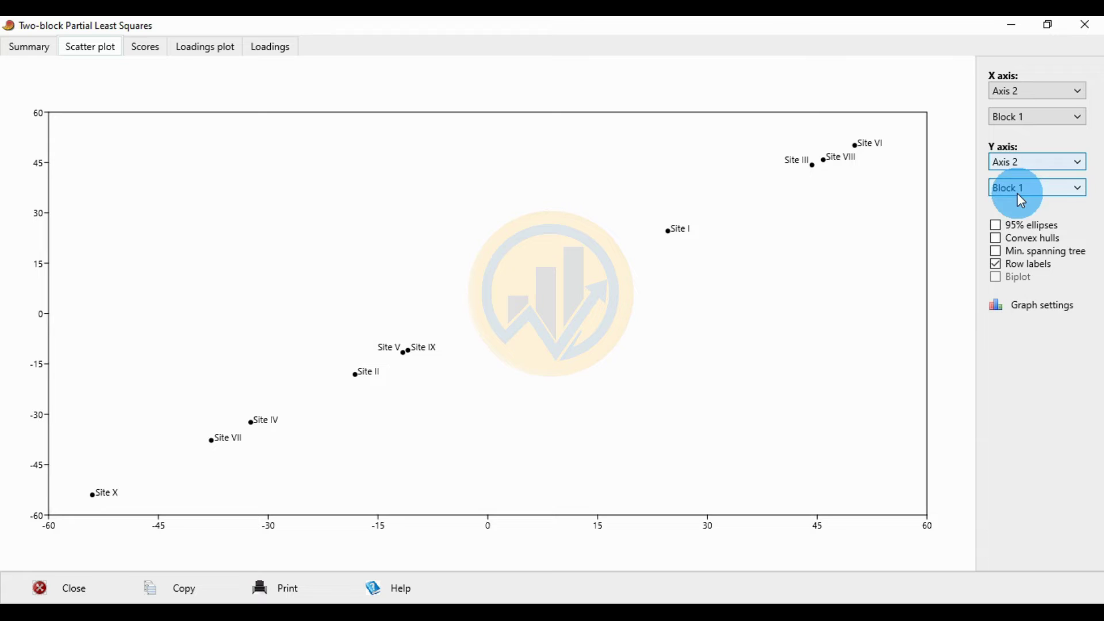
# Compare the Block 1 Axis 2 scores of the sites with their labelled positions in the scatter plot
pyautogui.click(147, 49)
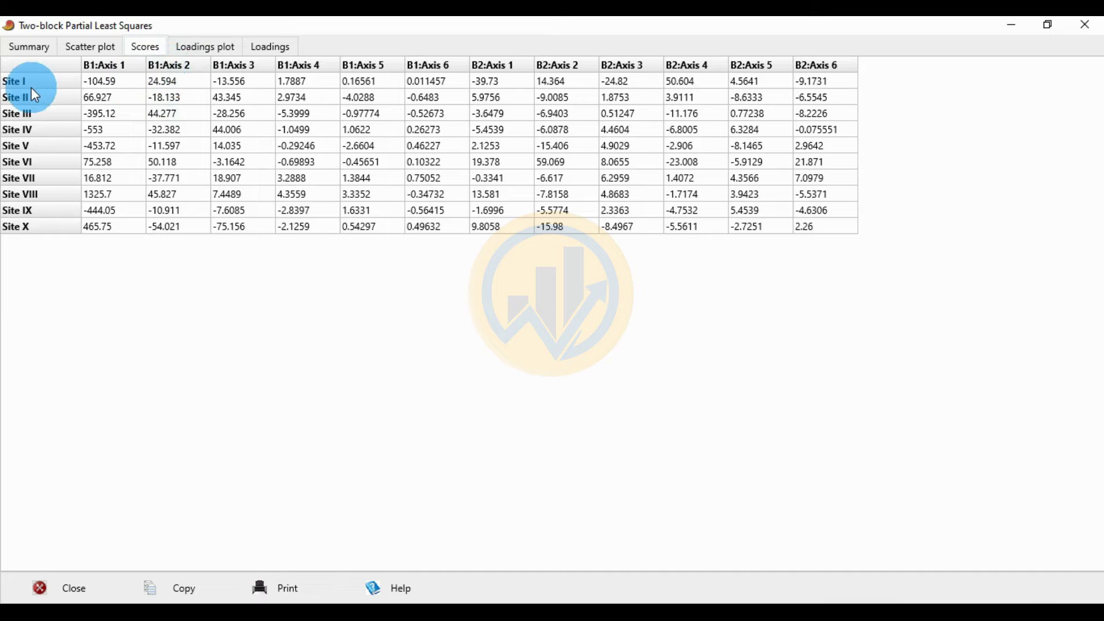
pyautogui.click(92, 46)
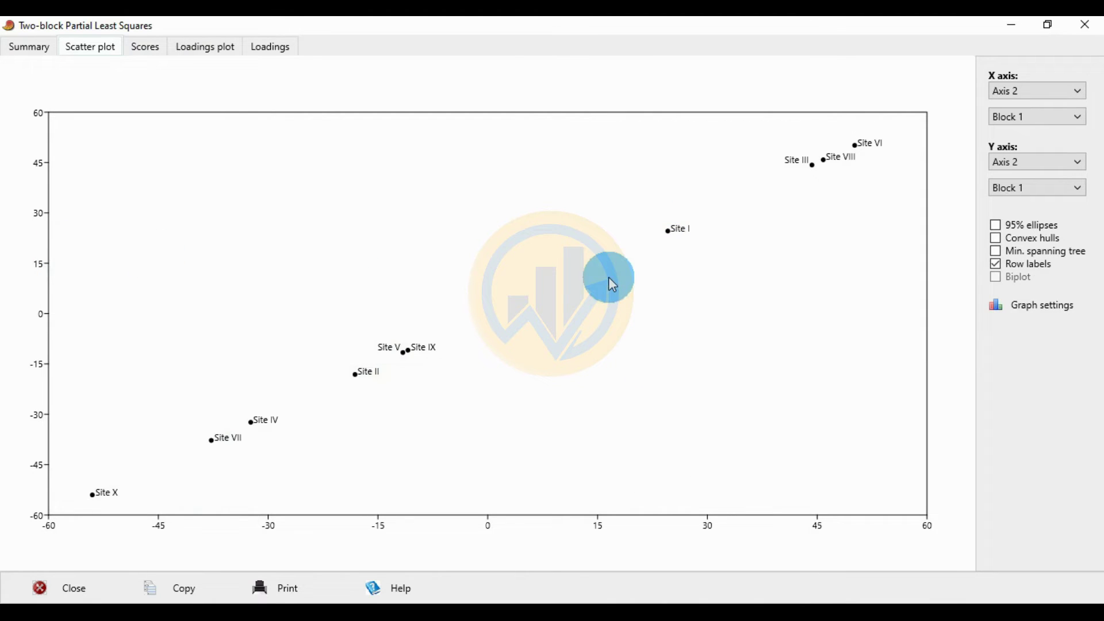
pyautogui.click(144, 50)
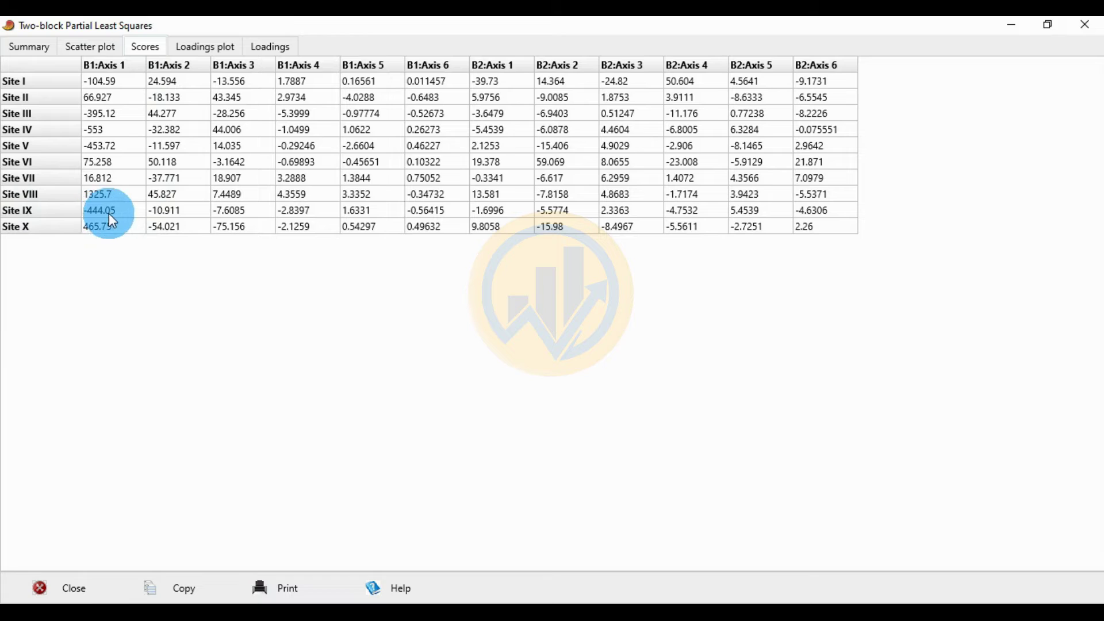
pyautogui.click(103, 56)
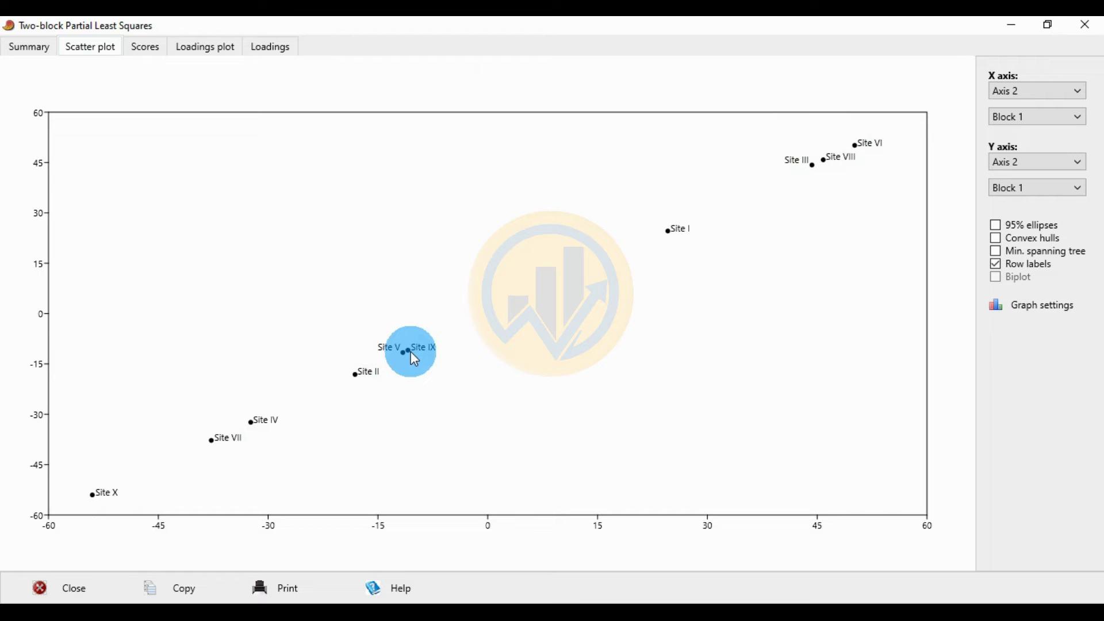
pyautogui.click(151, 46)
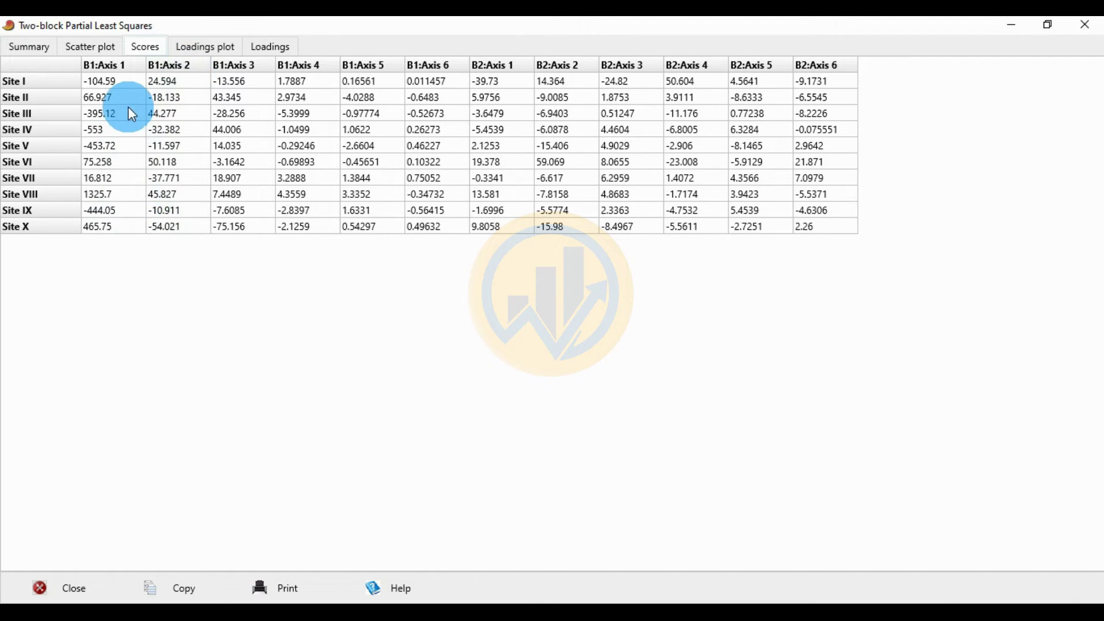
pyautogui.click(98, 49)
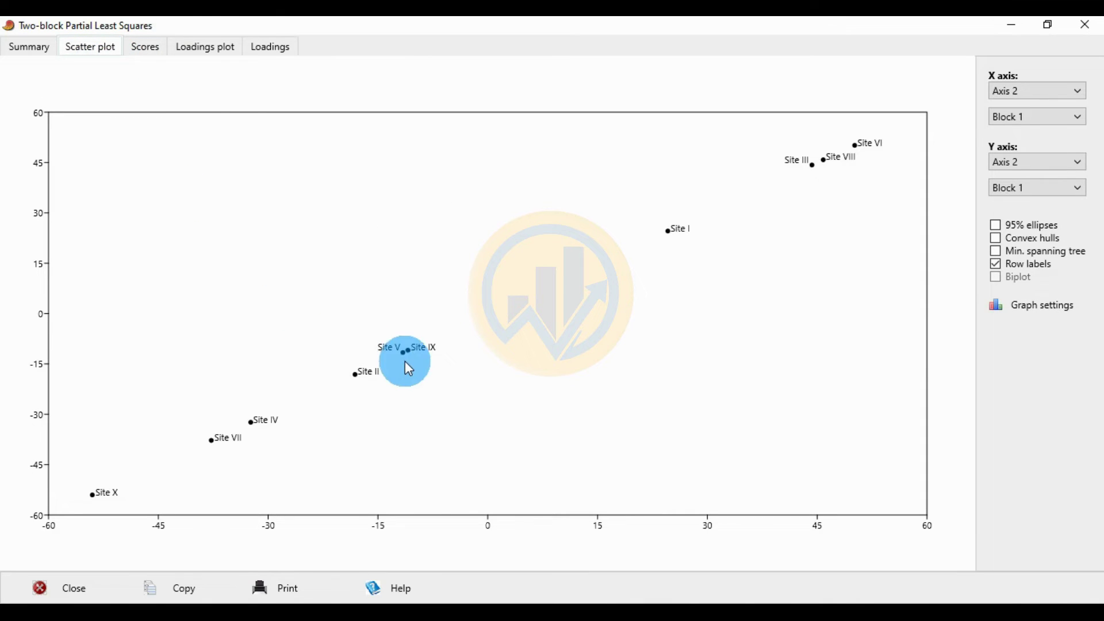
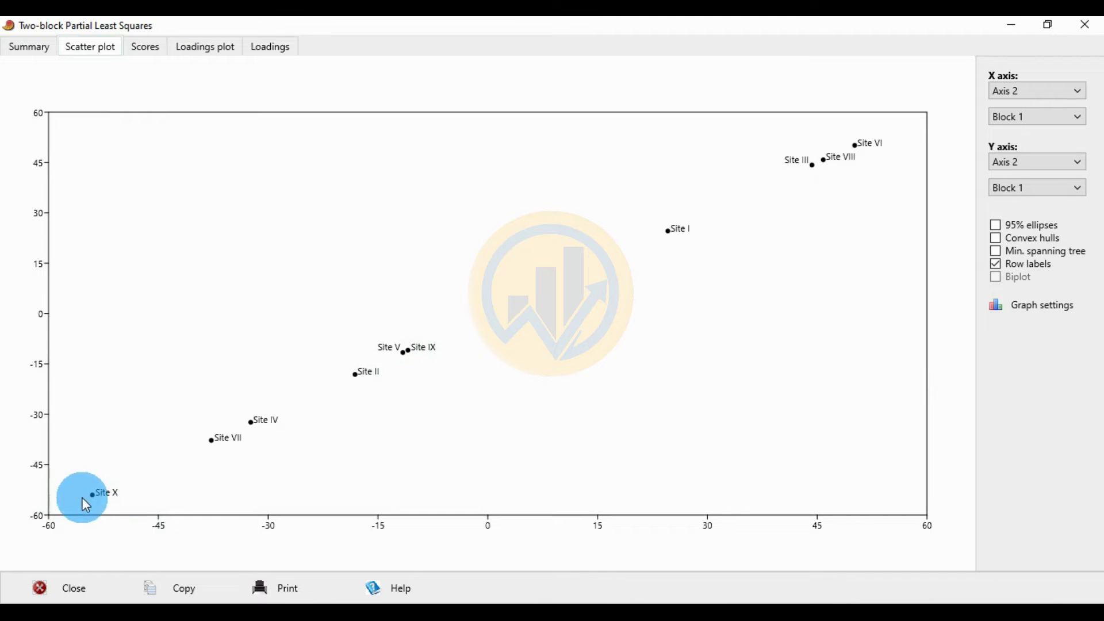
pyautogui.click(142, 49)
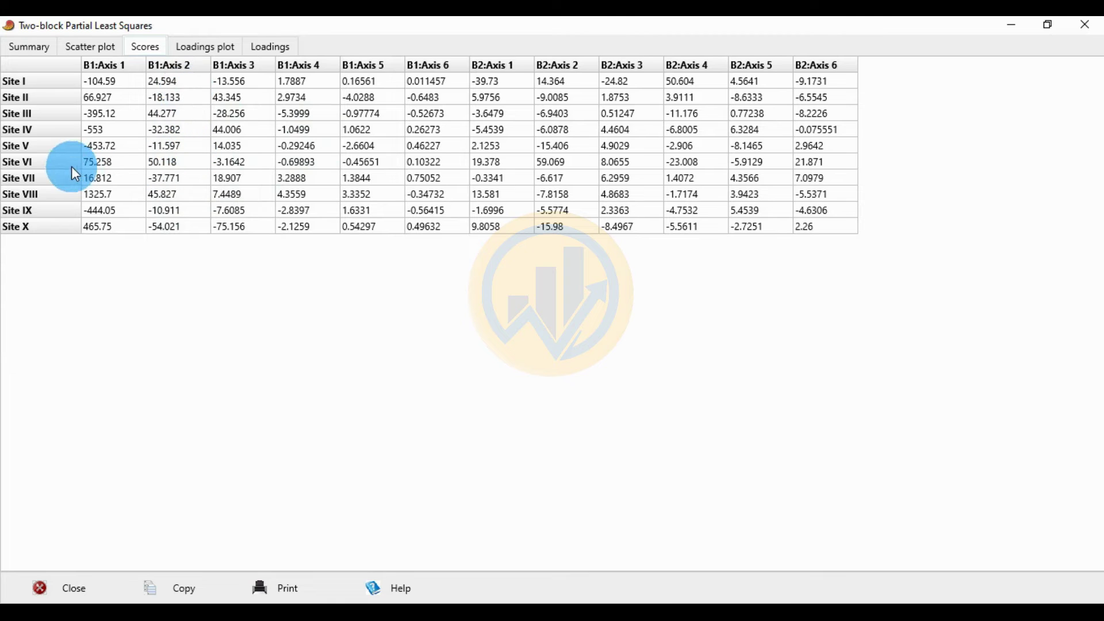
pyautogui.click(110, 53)
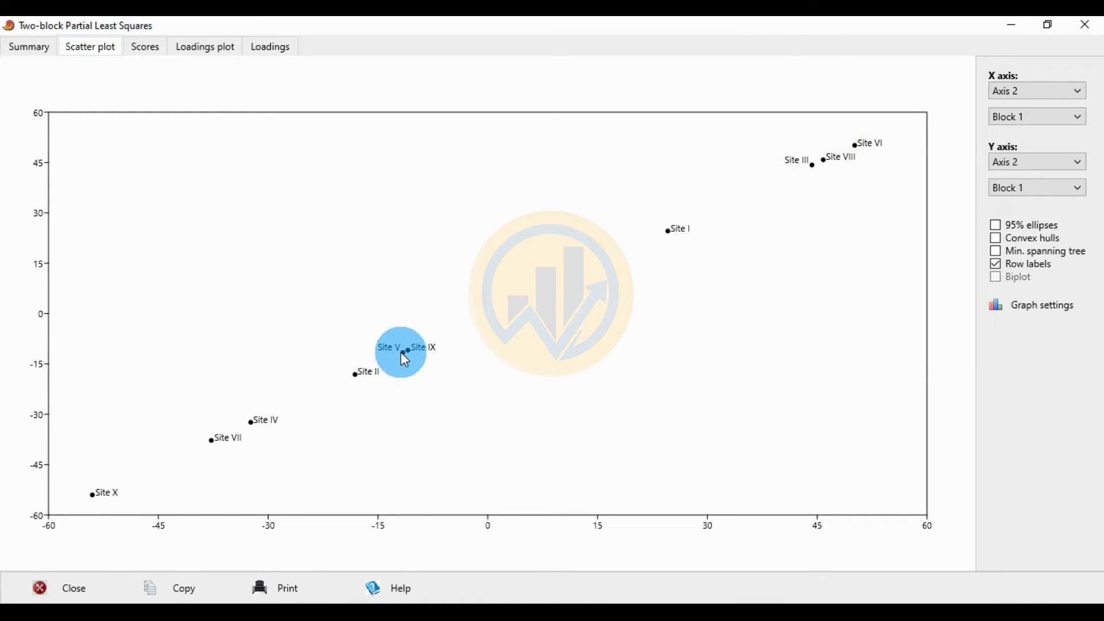
pyautogui.click(150, 51)
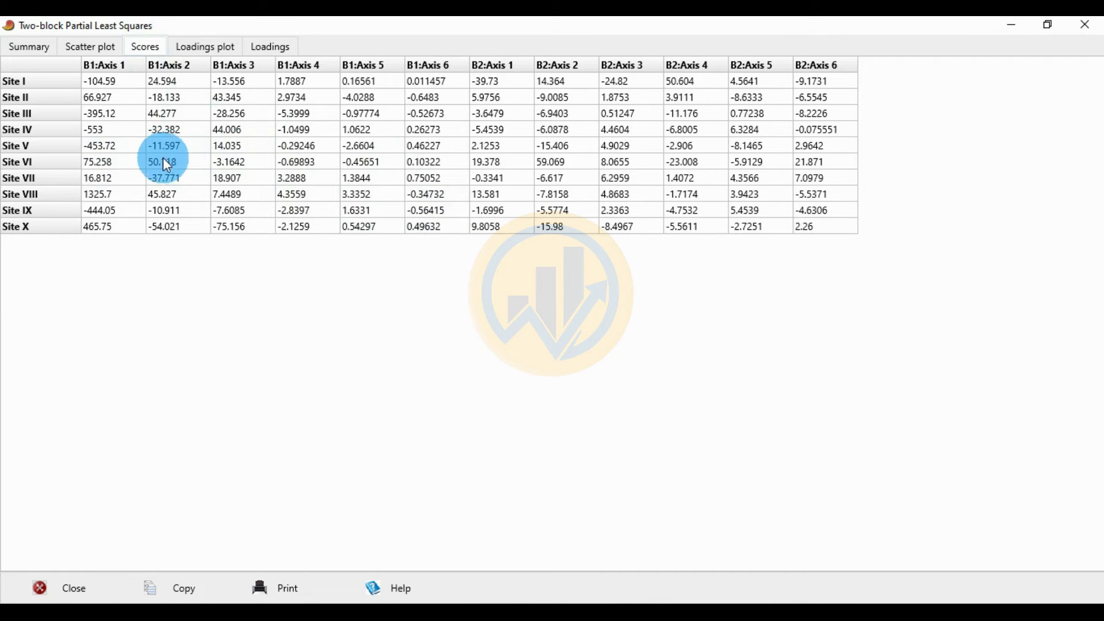
# Compare Site VI's Block 1 Axis 2 score with its labelled position in the scatter plot
pyautogui.click(99, 50)
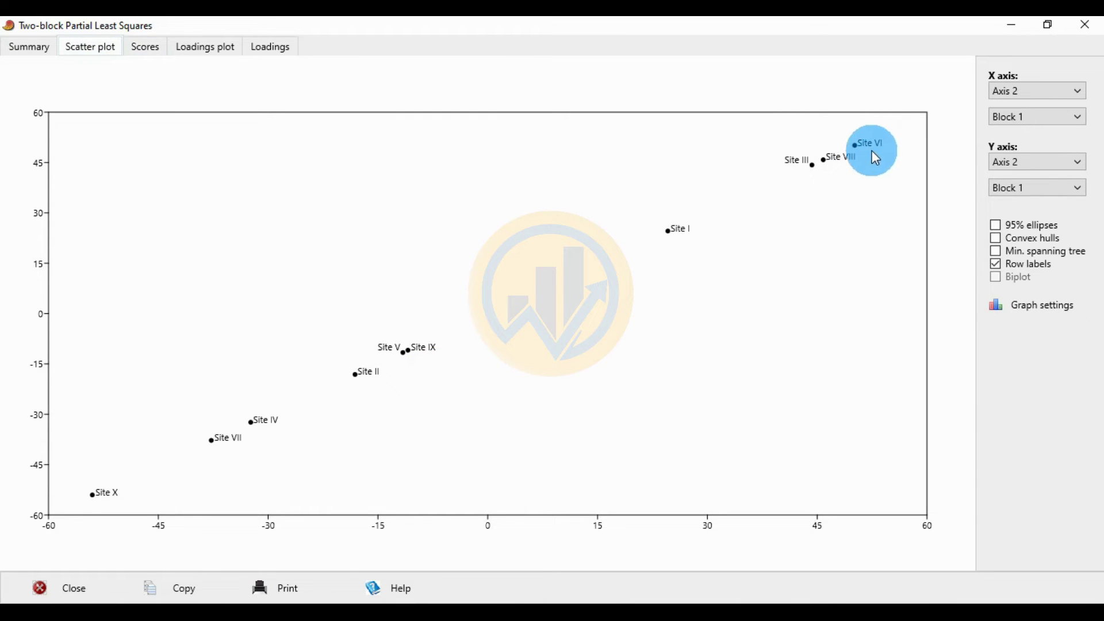
pyautogui.click(146, 49)
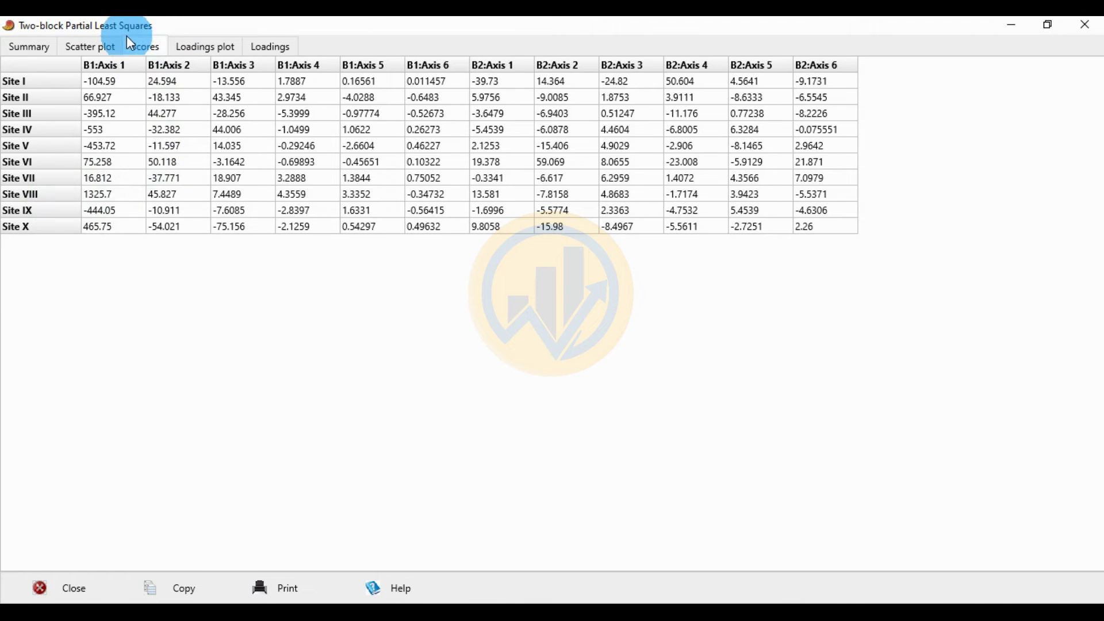
pyautogui.click(114, 49)
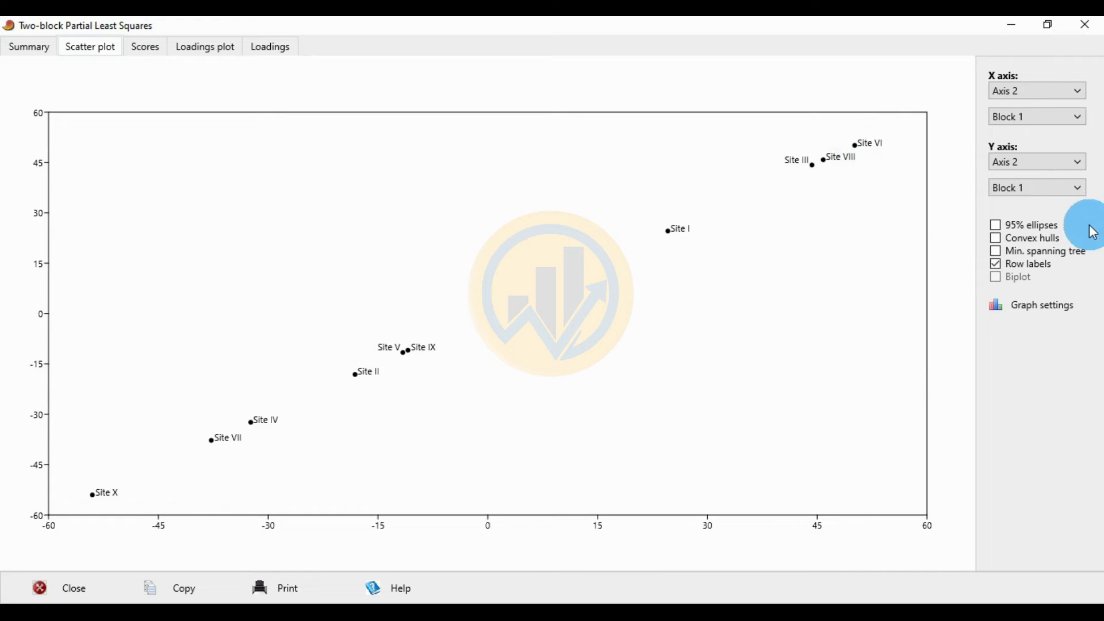
# Set both the X and Y axes of the scatter plot to Block 2, keeping Axis 2 for each
pyautogui.click(1065, 198)
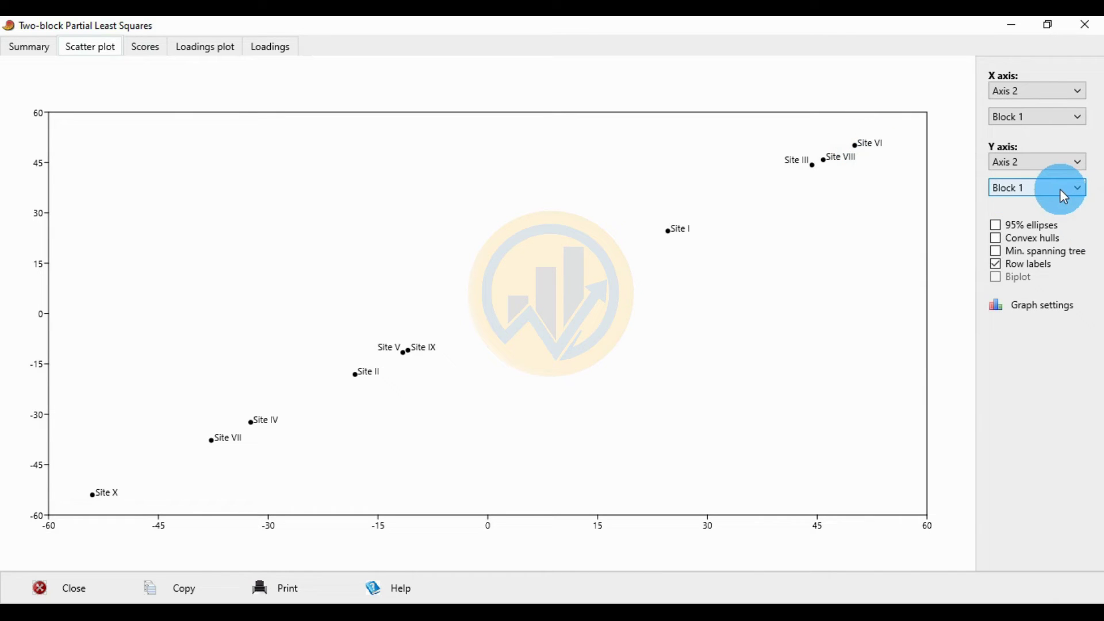
pyautogui.click(1060, 189)
pyautogui.click(1035, 218)
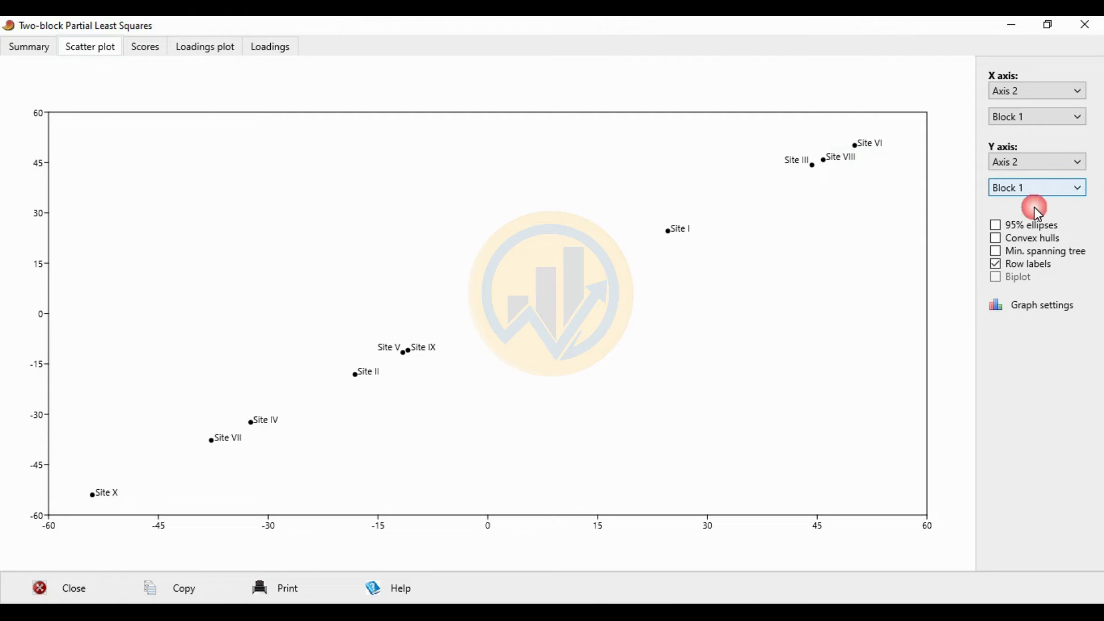
pyautogui.click(1053, 121)
pyautogui.click(1030, 151)
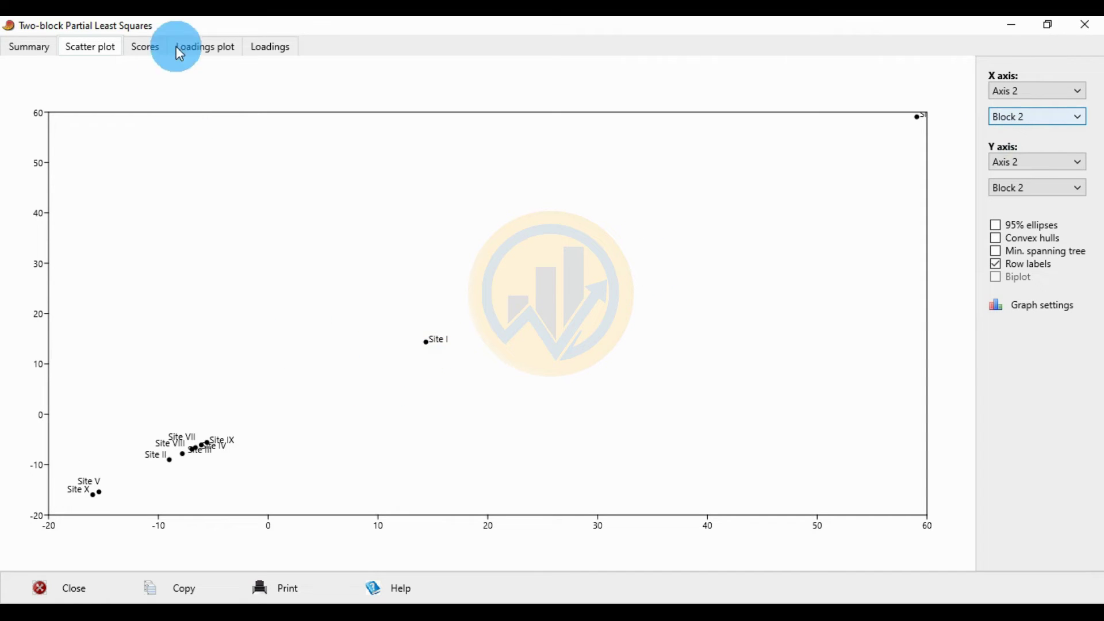
# Compare the Block 2 Axis 2 scores of sites such as Site I and Site X with their scatter plot positions
pyautogui.click(142, 49)
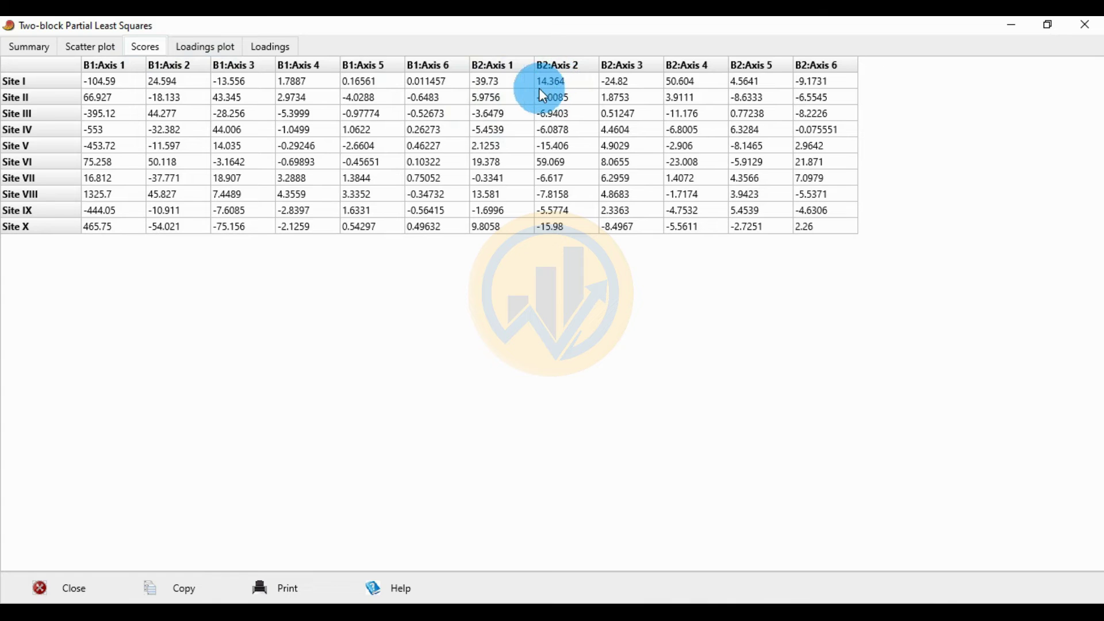
pyautogui.click(102, 46)
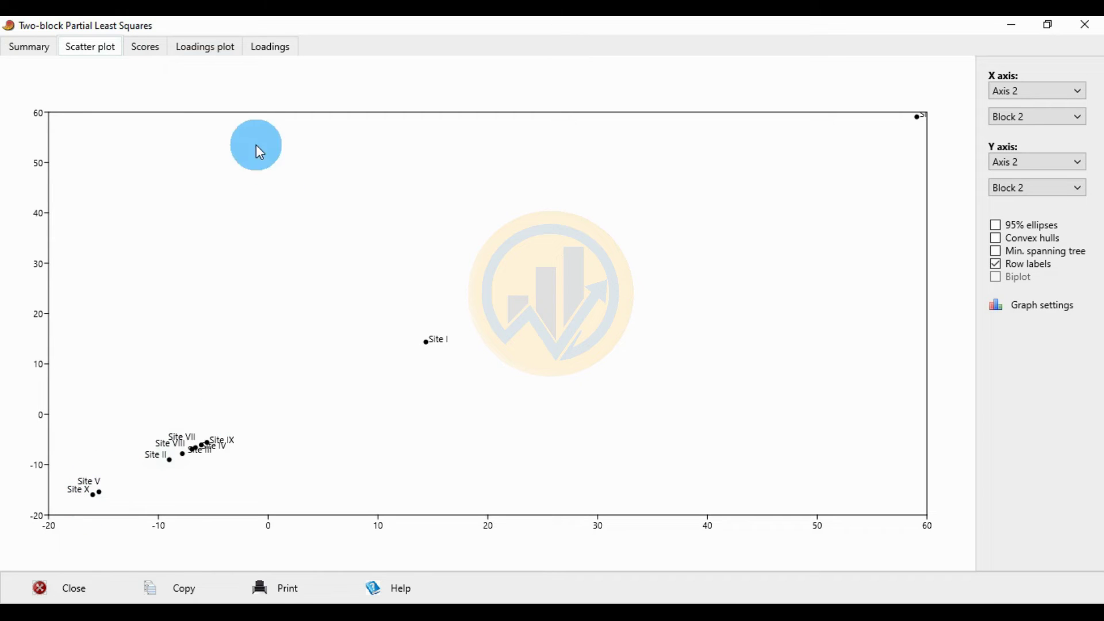
pyautogui.click(147, 58)
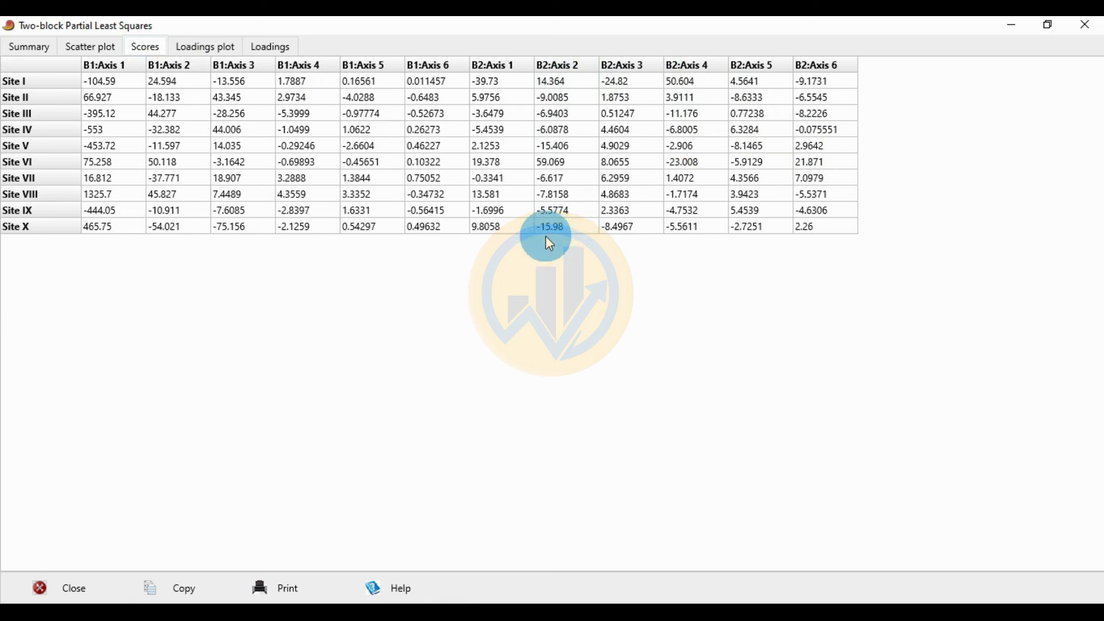
pyautogui.click(99, 48)
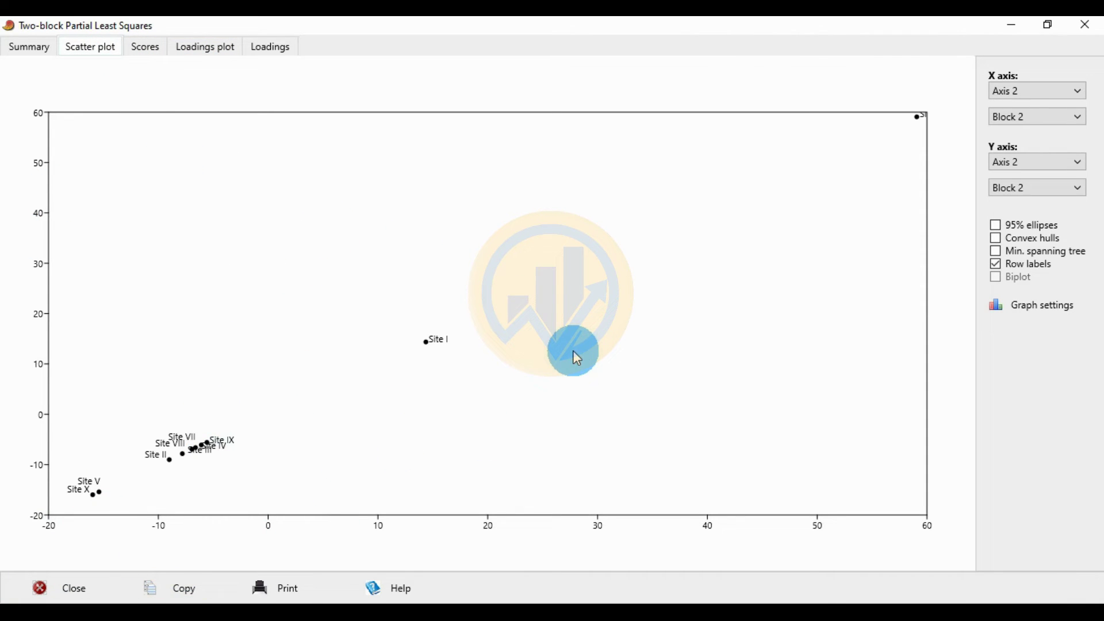
# Display the loadings plot for Block 1, Axis 1 and check which blocks and axes it offers
pyautogui.click(224, 53)
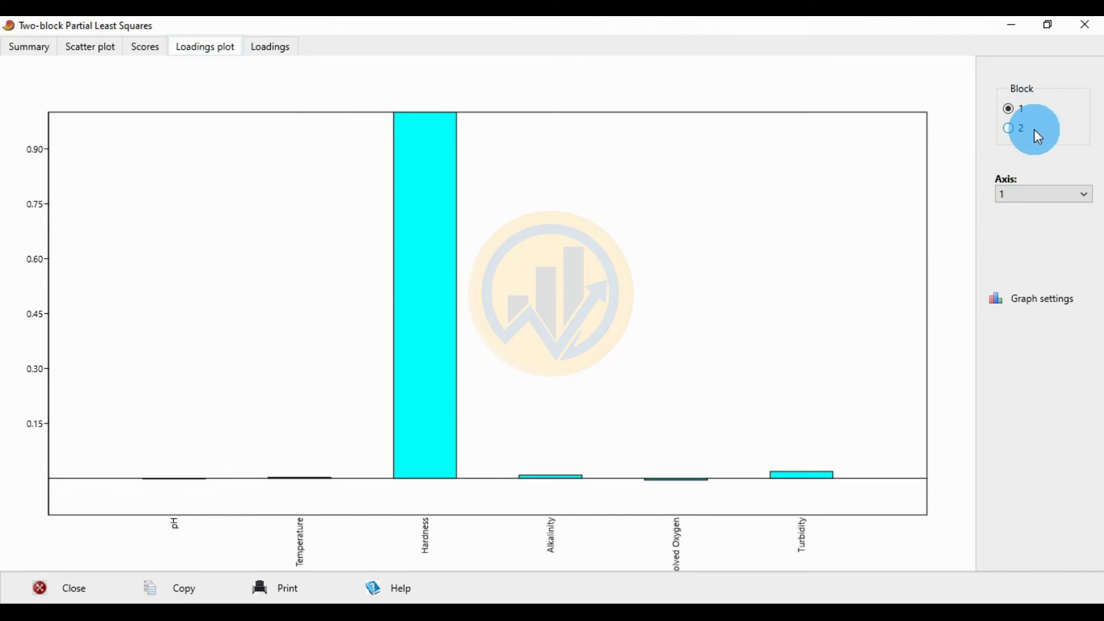
pyautogui.click(1057, 194)
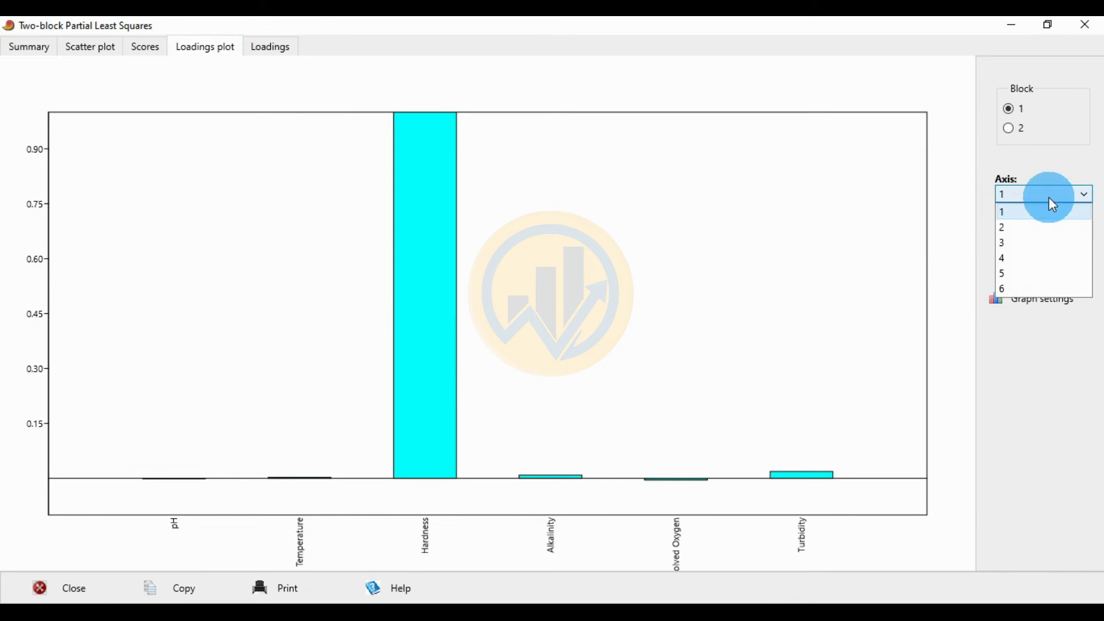
pyautogui.click(1029, 130)
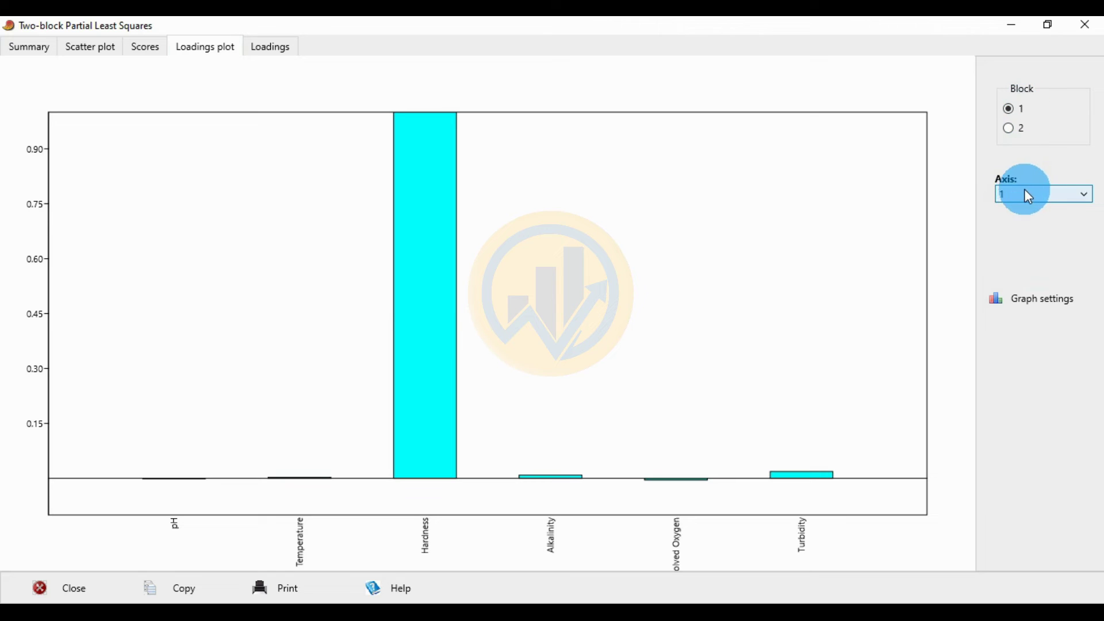
# Compare the Axis 1 loadings of environmental variables such as pH and Hardness with their bars in the Block 1 loadings plot
pyautogui.click(275, 48)
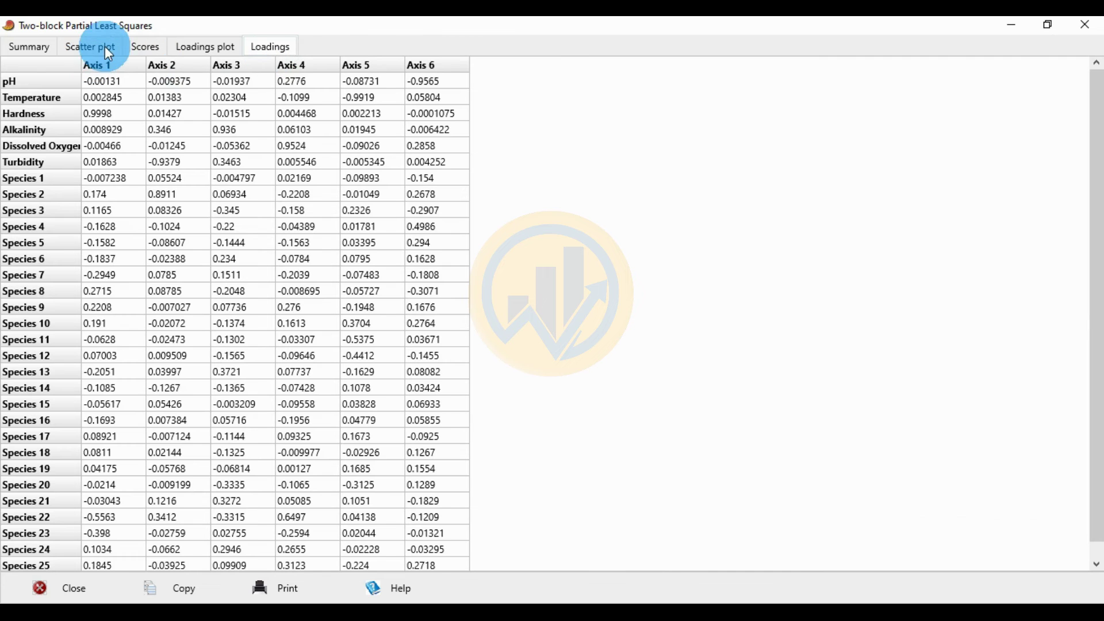
pyautogui.click(194, 53)
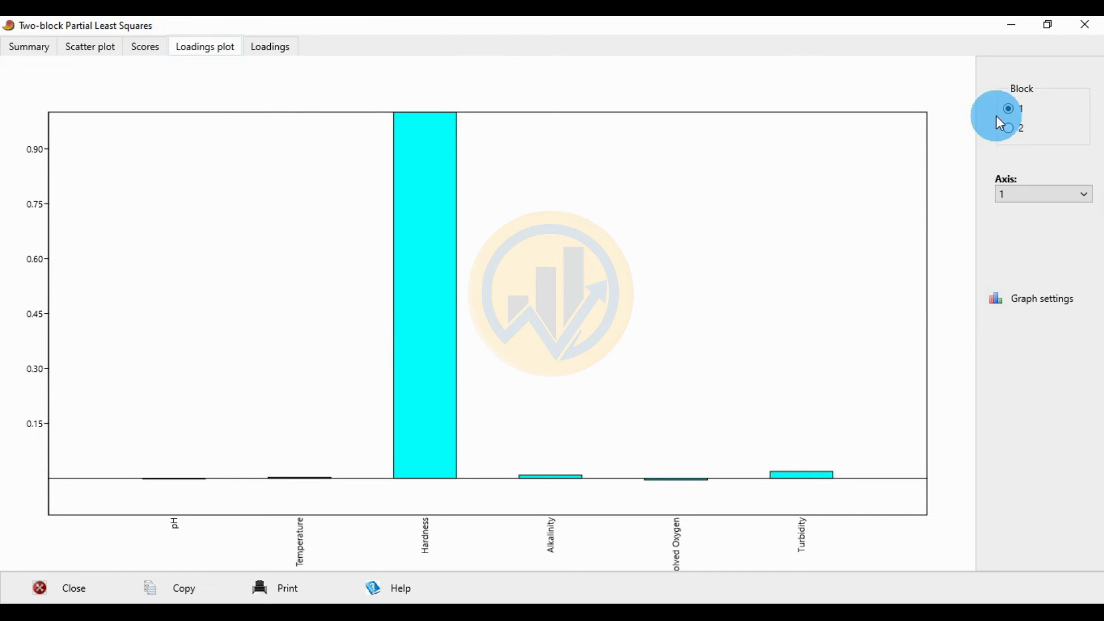
pyautogui.click(286, 48)
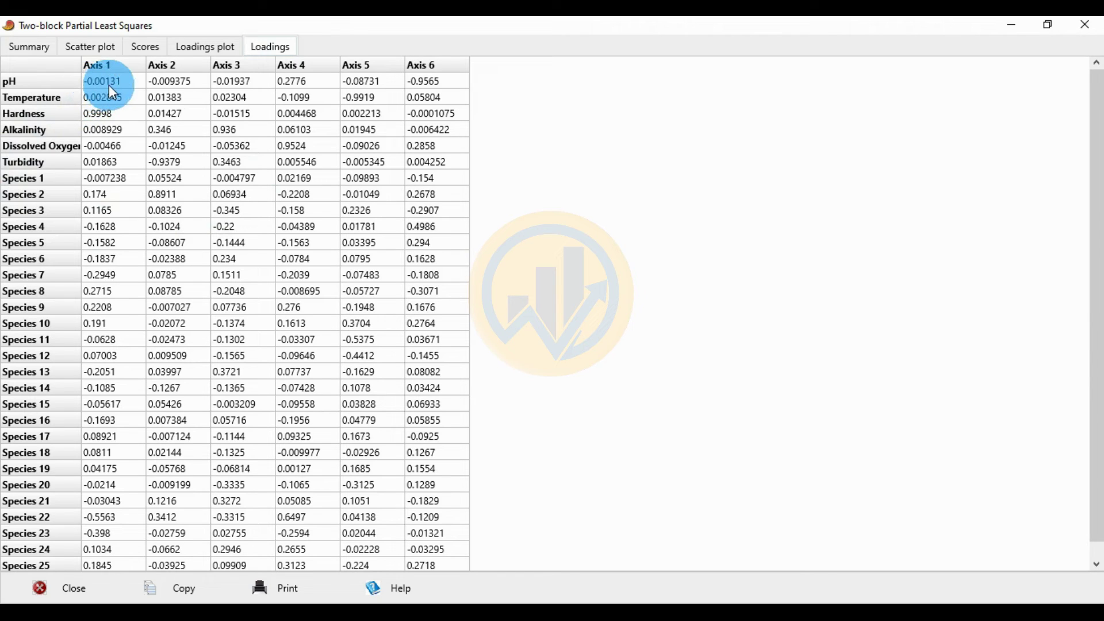
pyautogui.click(227, 47)
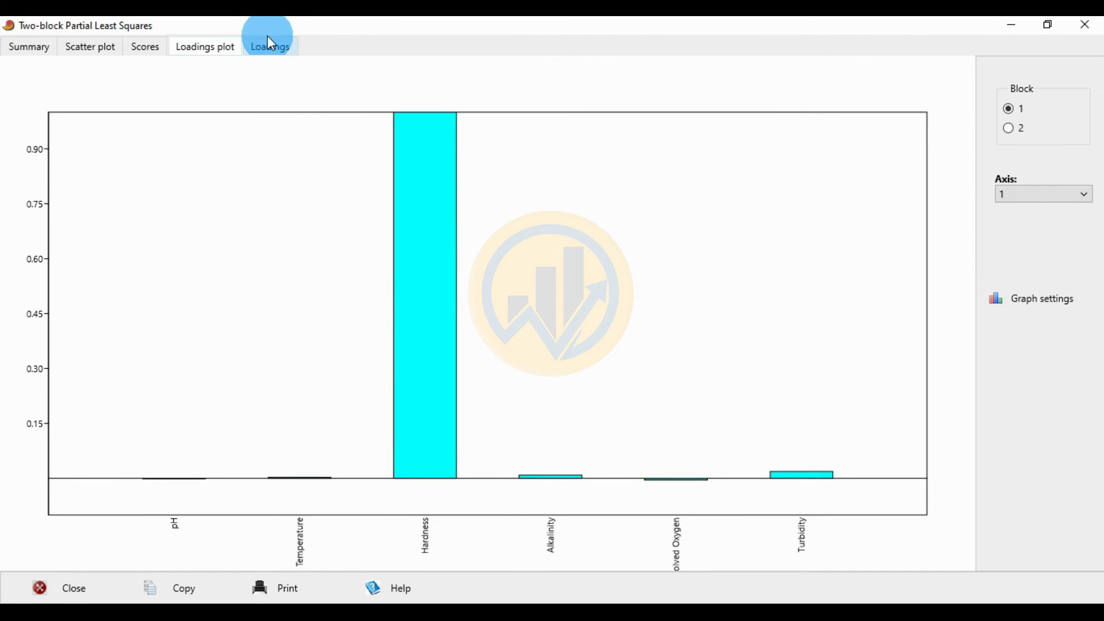
pyautogui.click(259, 59)
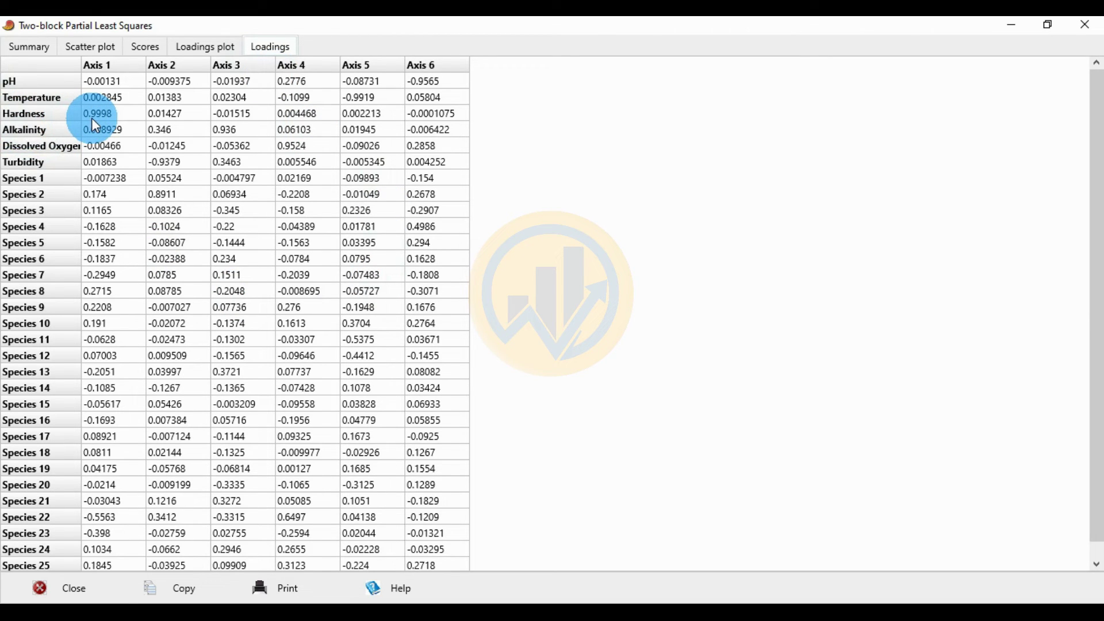
pyautogui.click(194, 55)
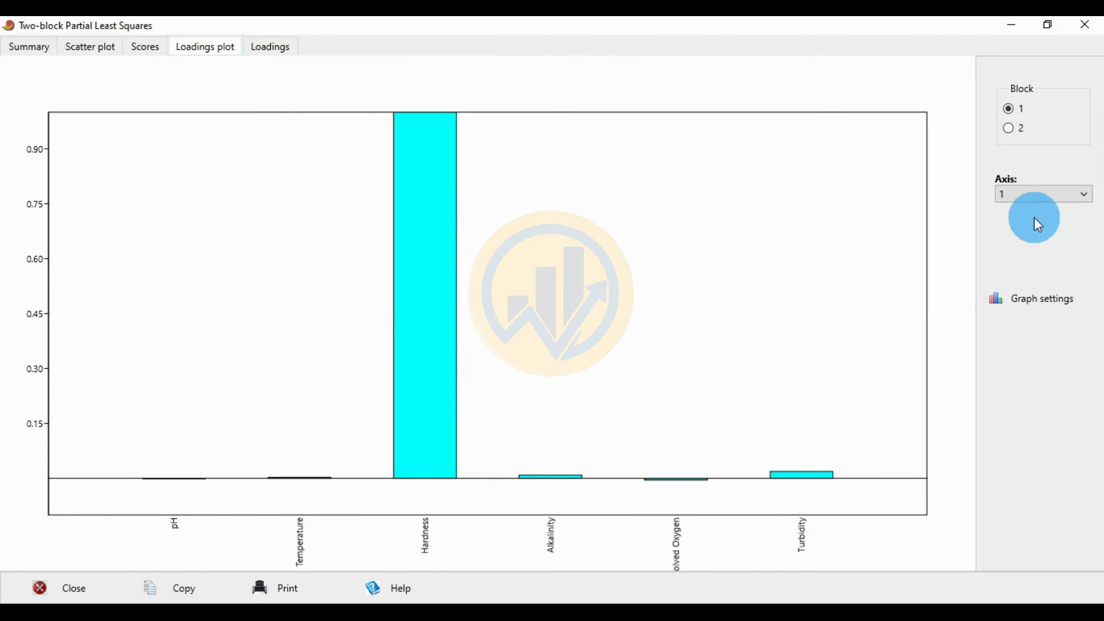
# Set the Block 1 loadings plot to Axis 2 and compare bars such as Turbidity with the loadings table
pyautogui.click(1078, 196)
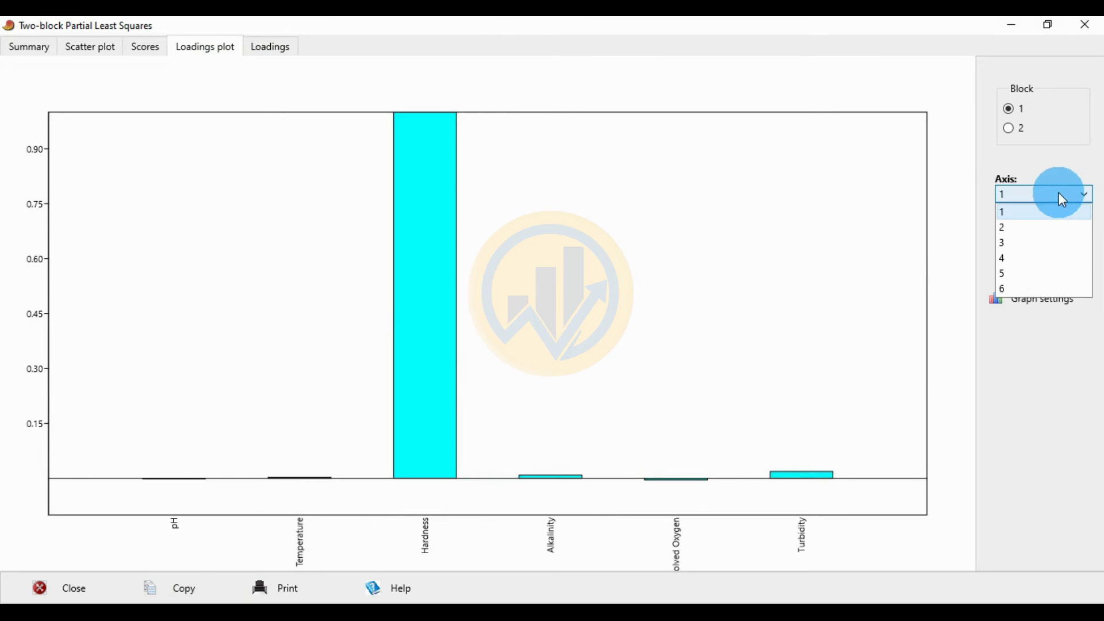
pyautogui.click(1003, 229)
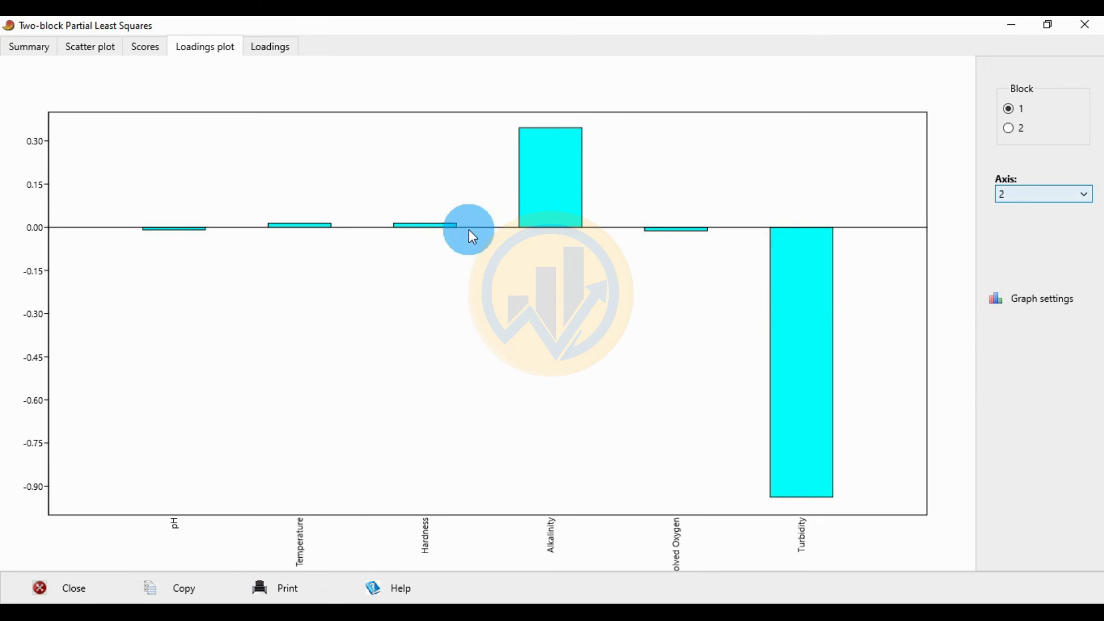
pyautogui.click(278, 55)
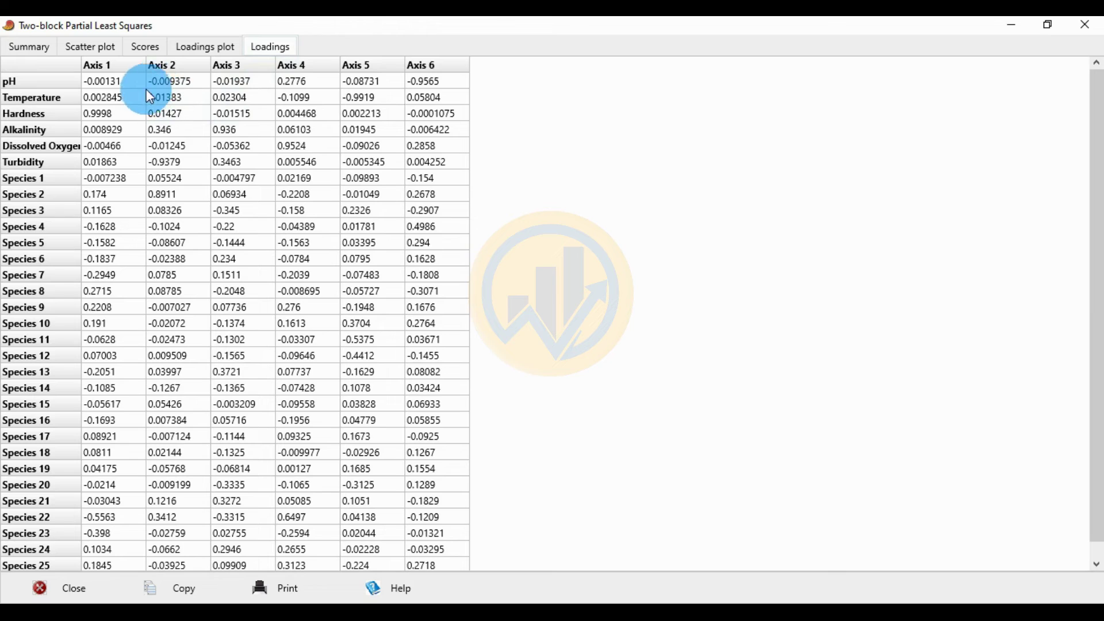
pyautogui.click(190, 49)
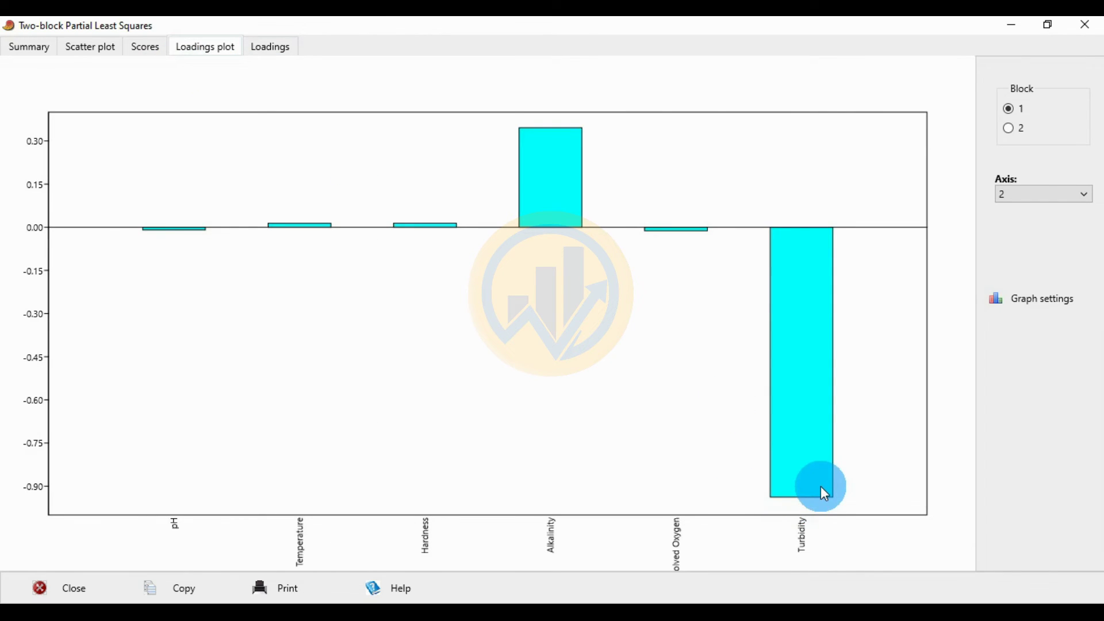
pyautogui.click(256, 45)
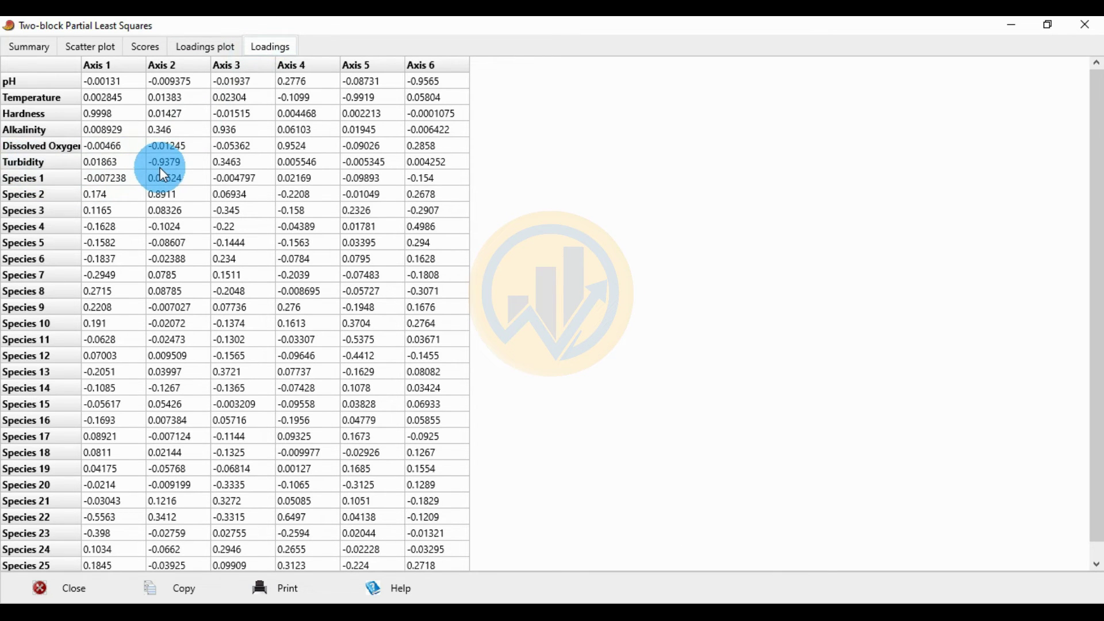
pyautogui.click(223, 49)
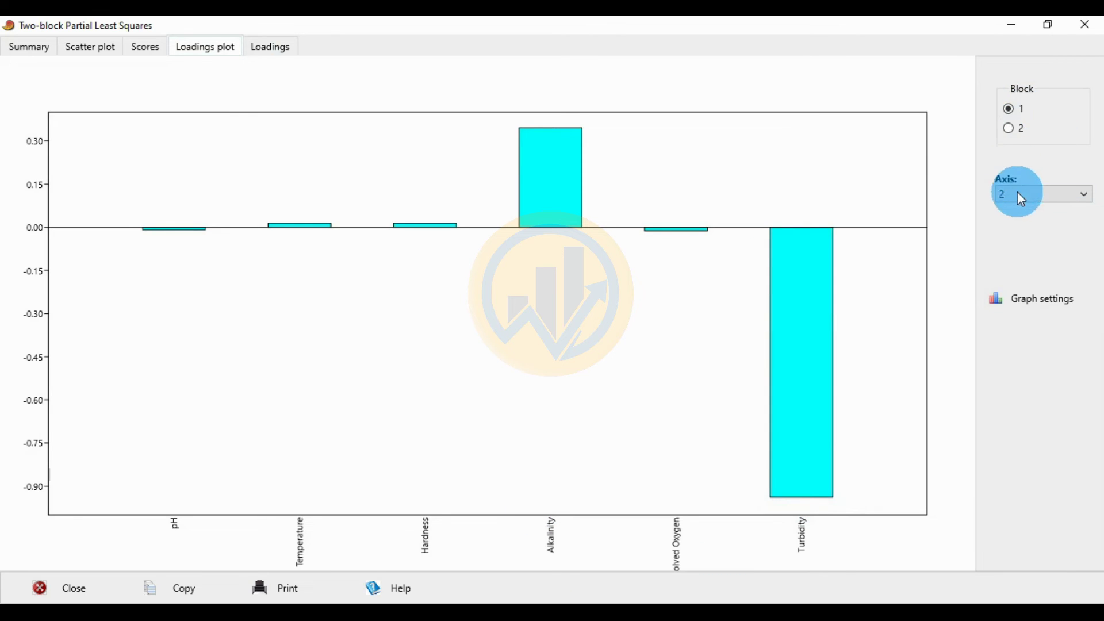
# Switch the loadings plot to Block 2 and compare the Species 2 bar with its Axis 2 value in the loadings table
pyautogui.click(1013, 131)
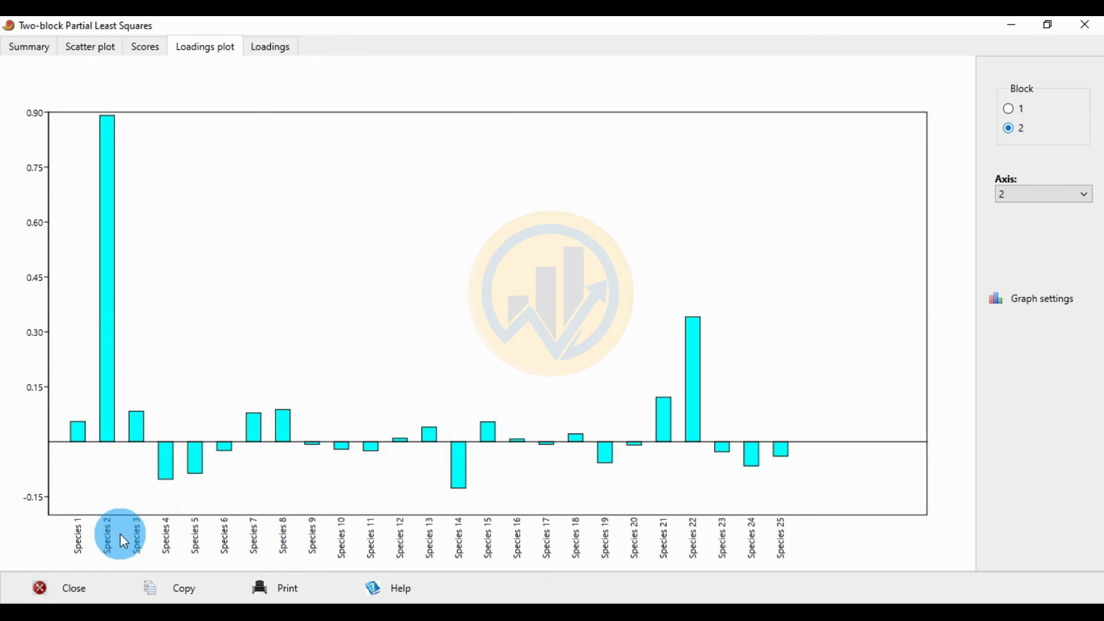
pyautogui.click(276, 52)
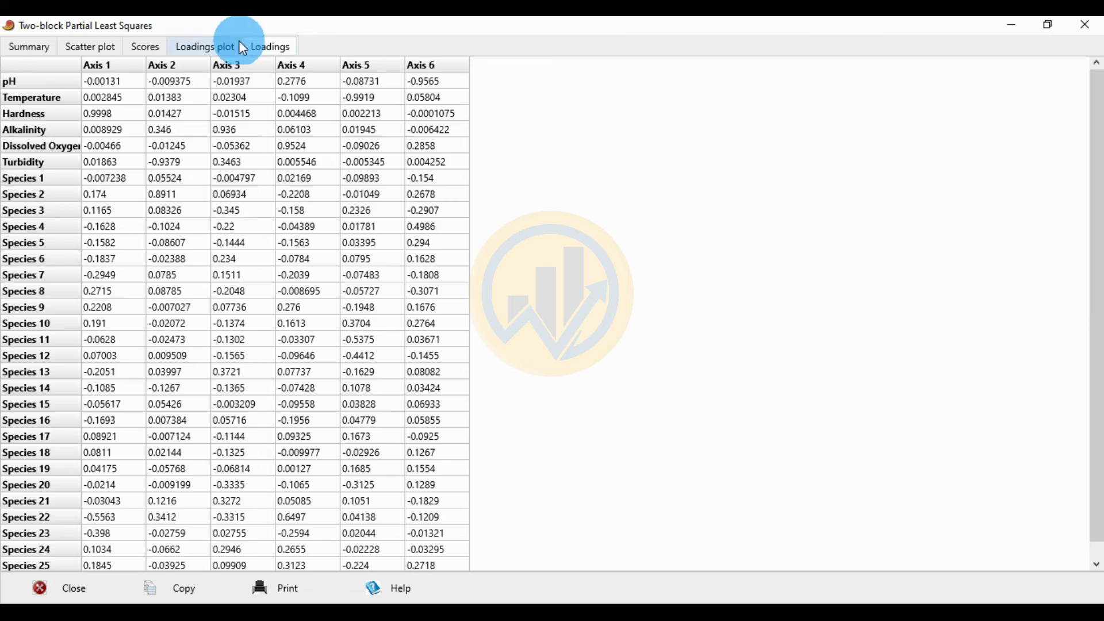
pyautogui.click(205, 44)
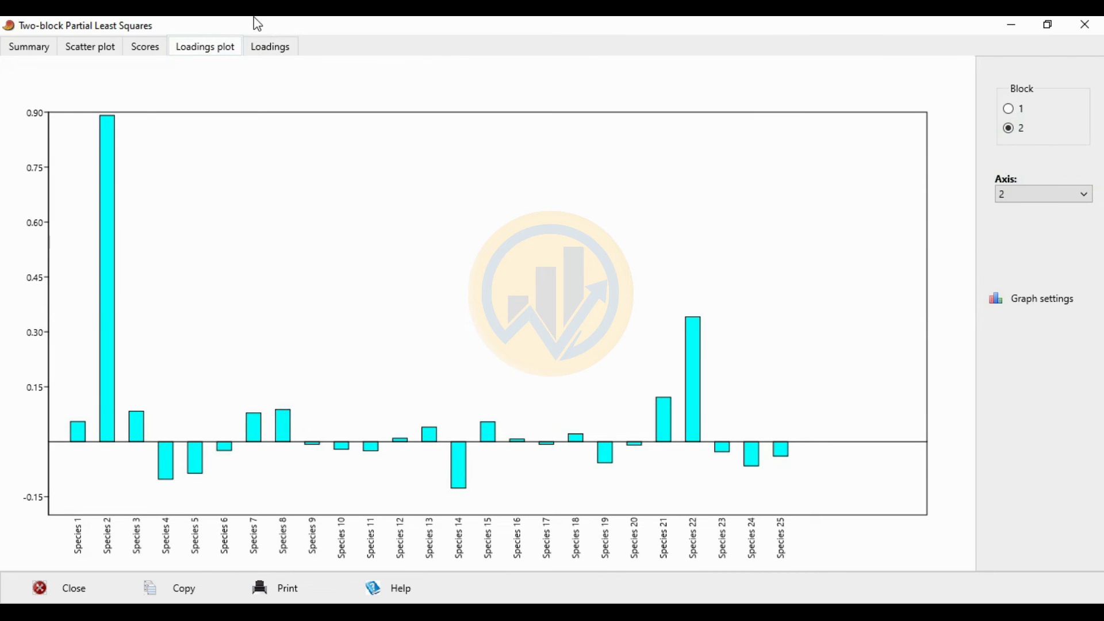
pyautogui.click(276, 52)
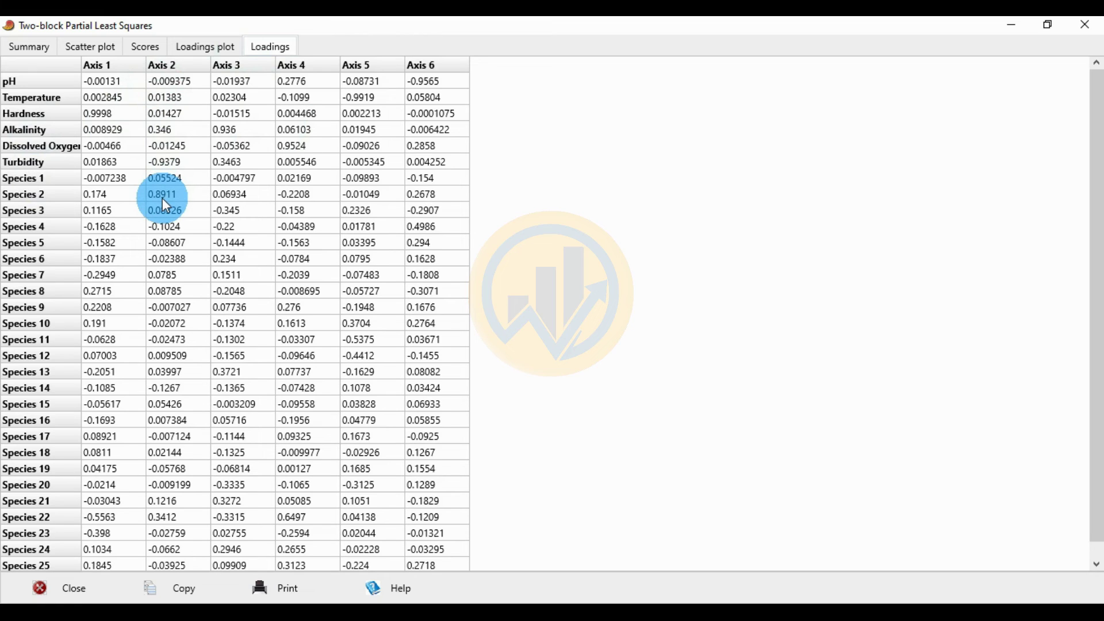
pyautogui.click(198, 57)
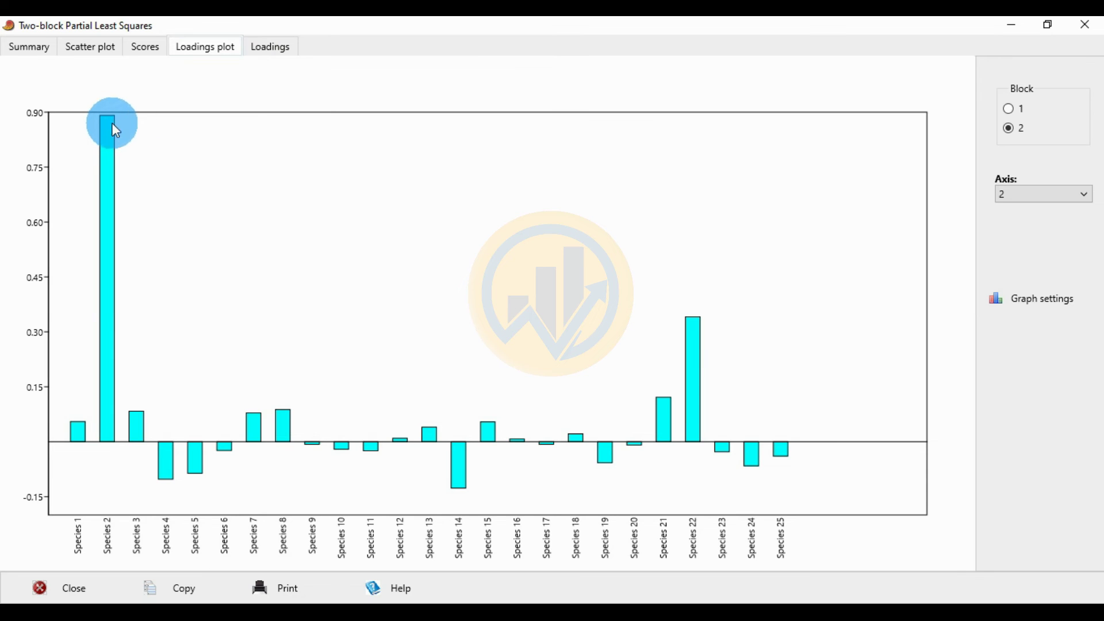
# Set the Block 2 loadings plot to Axis 6 and compare the Species 4 bar with its value in the loadings table
pyautogui.click(1080, 198)
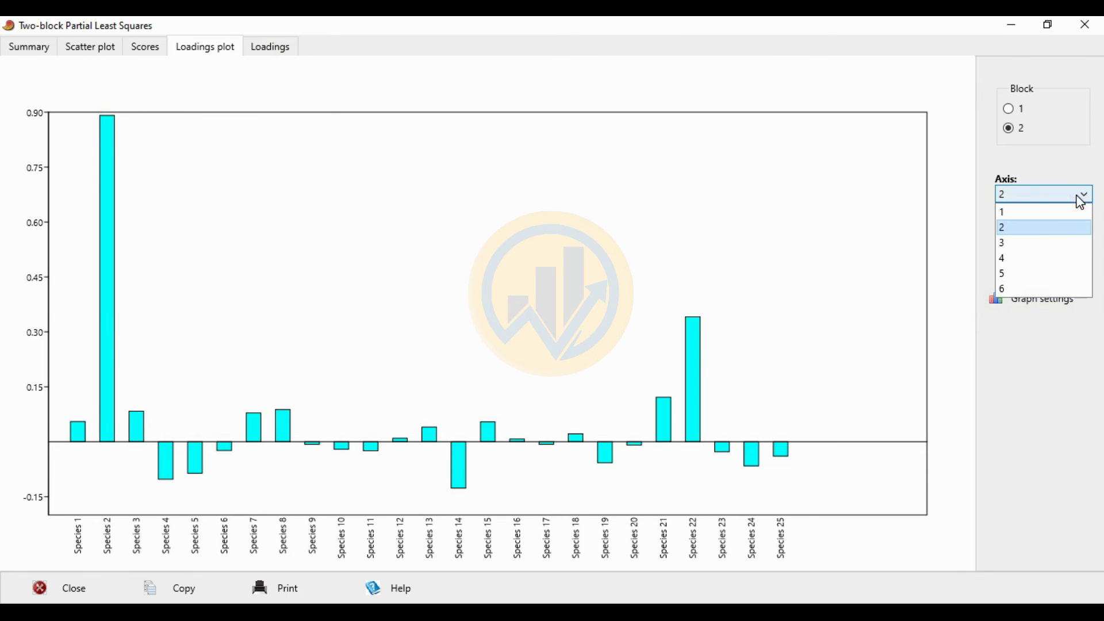
pyautogui.click(1012, 288)
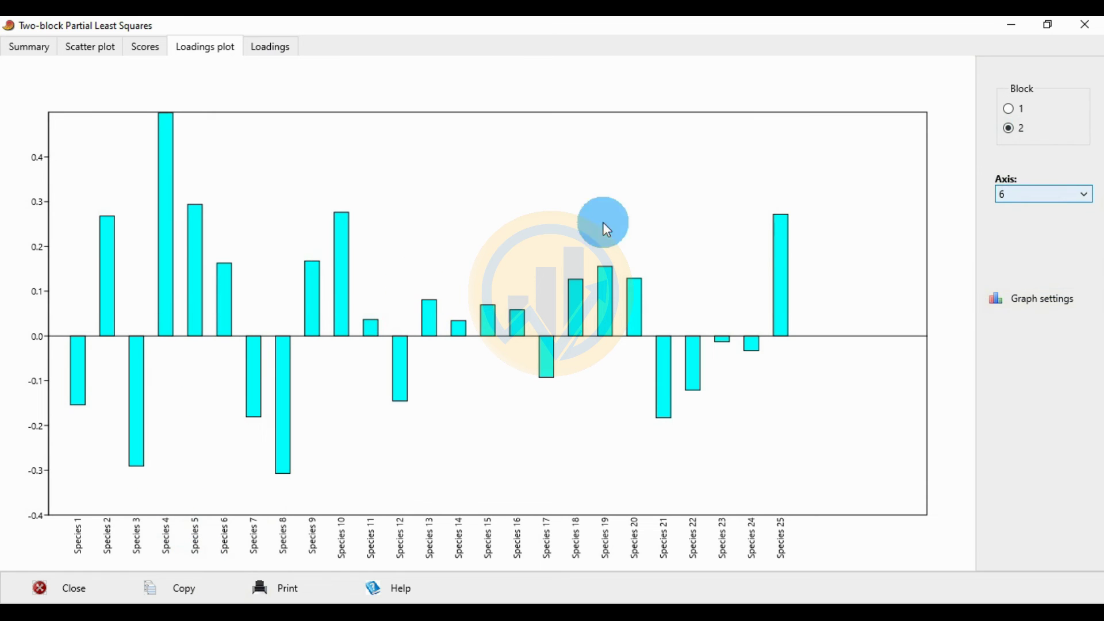
pyautogui.click(278, 48)
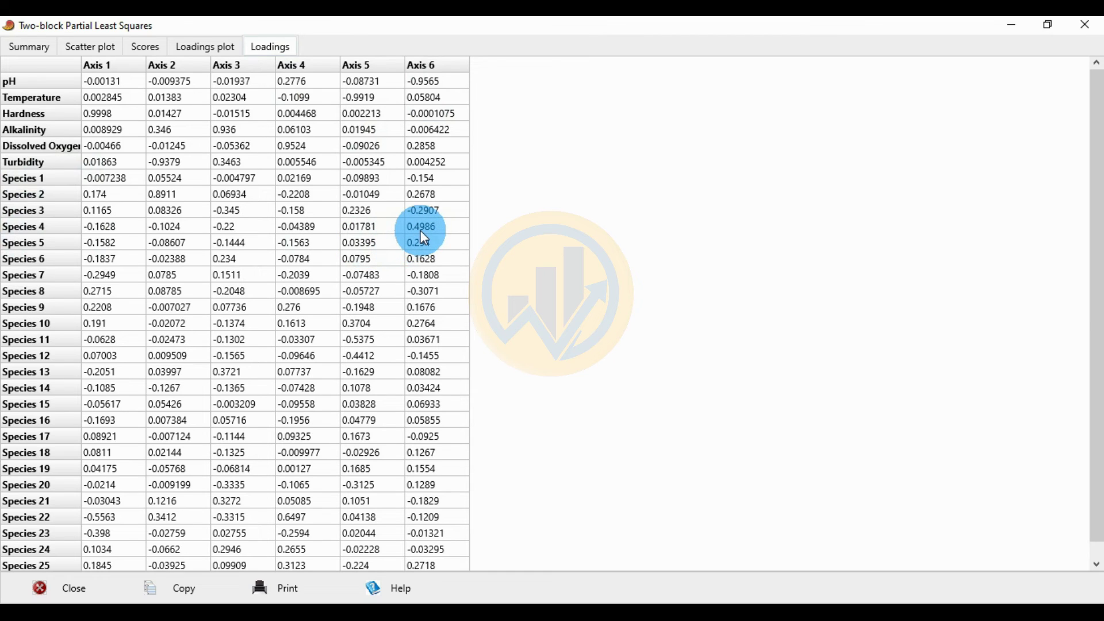
pyautogui.click(196, 45)
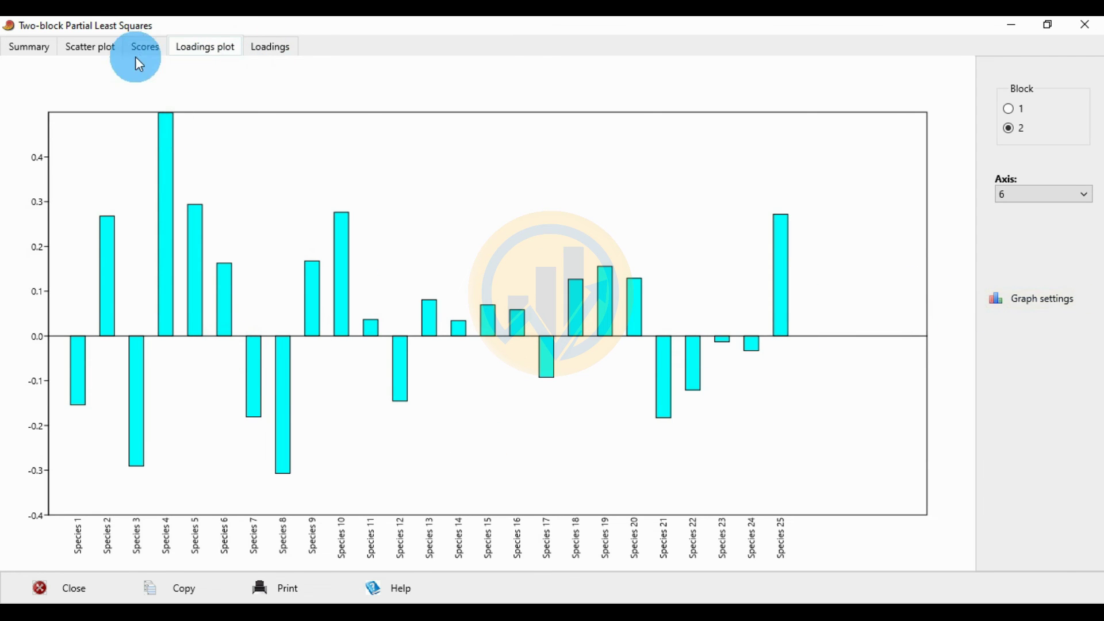
# Check the site positions in the scatter plot, then close the PLS results and show the row attributes of the data sheet
pyautogui.click(104, 51)
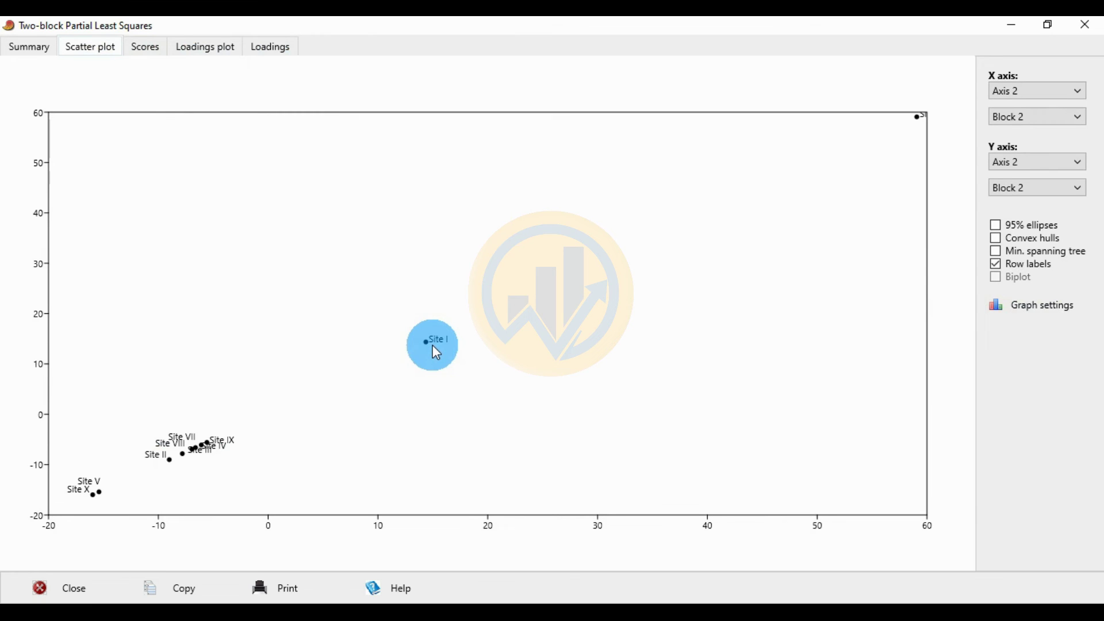
pyautogui.click(1085, 26)
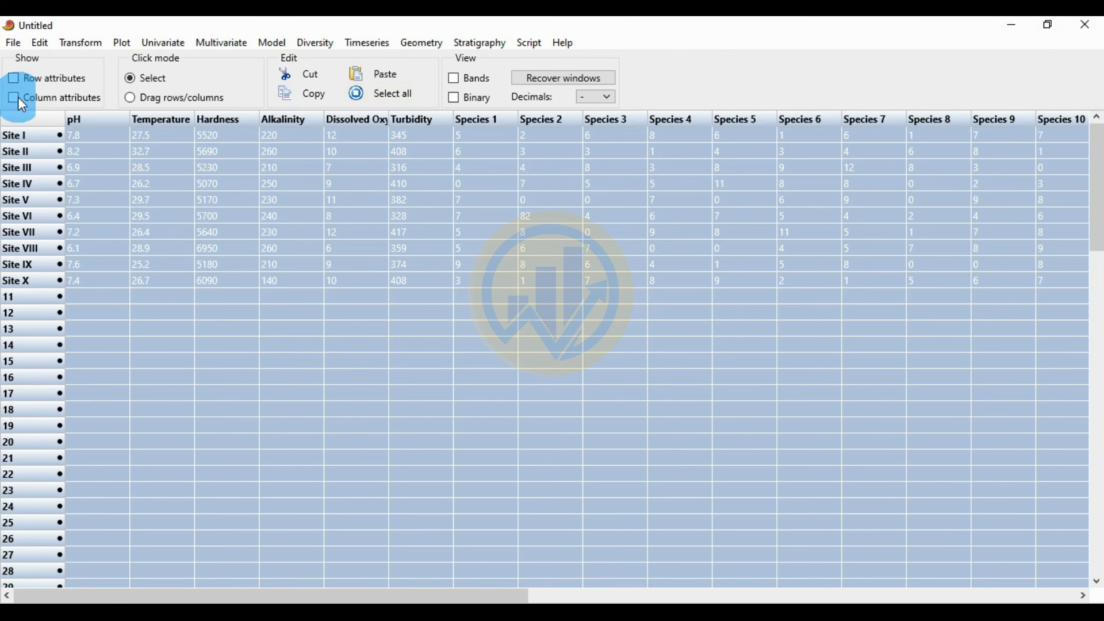
pyautogui.click(15, 78)
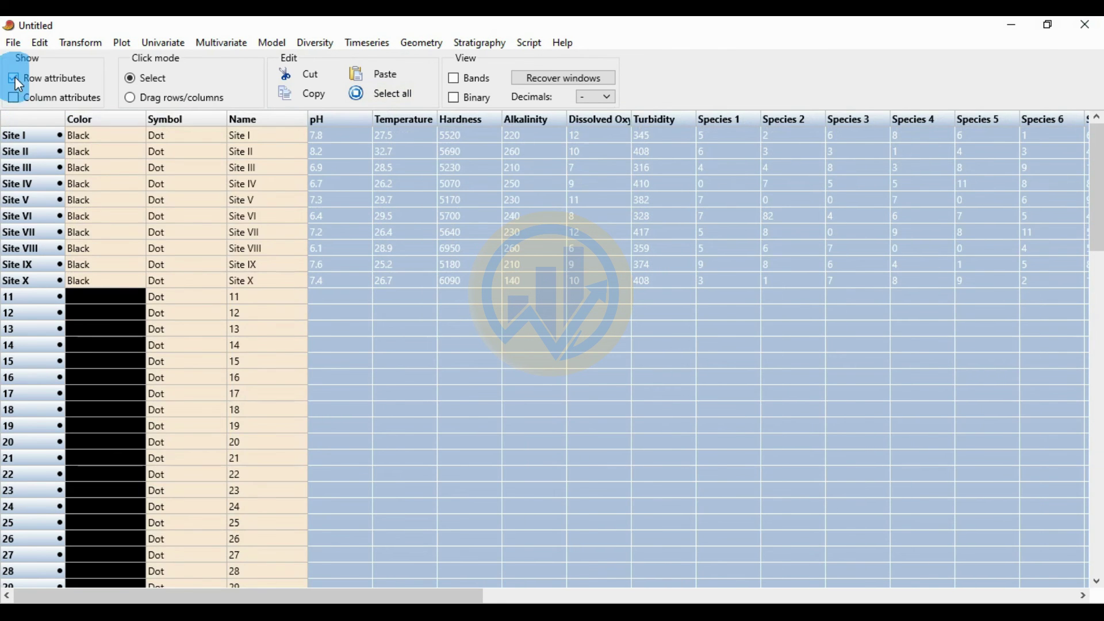
# Set the row colour of Site I to Aqua and of Site II to Black
pyautogui.click(104, 137)
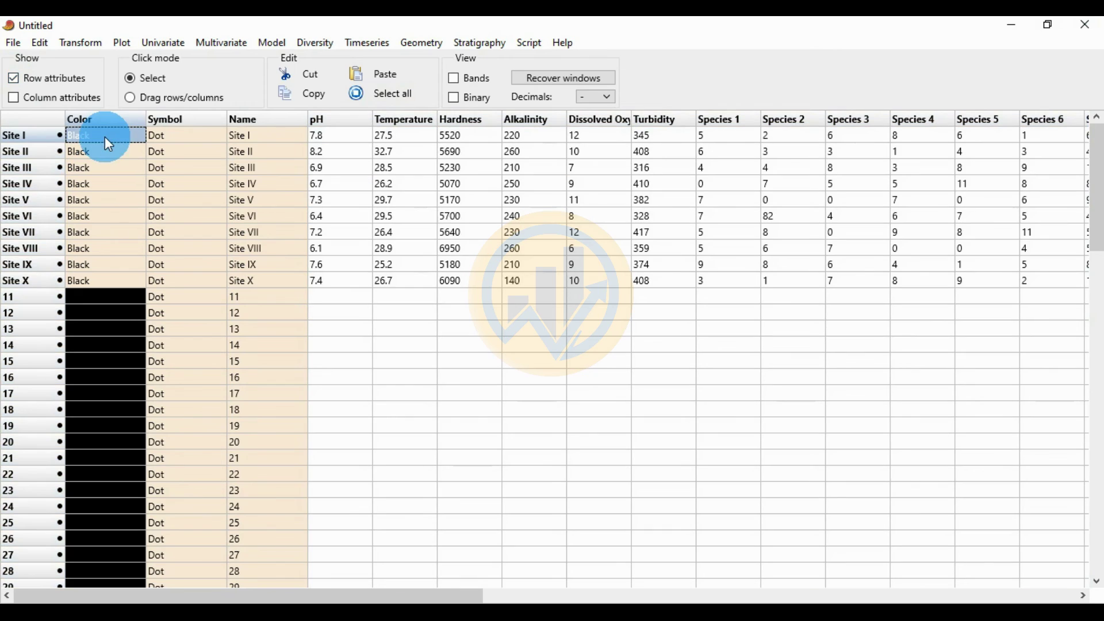
pyautogui.click(105, 136)
pyautogui.click(103, 181)
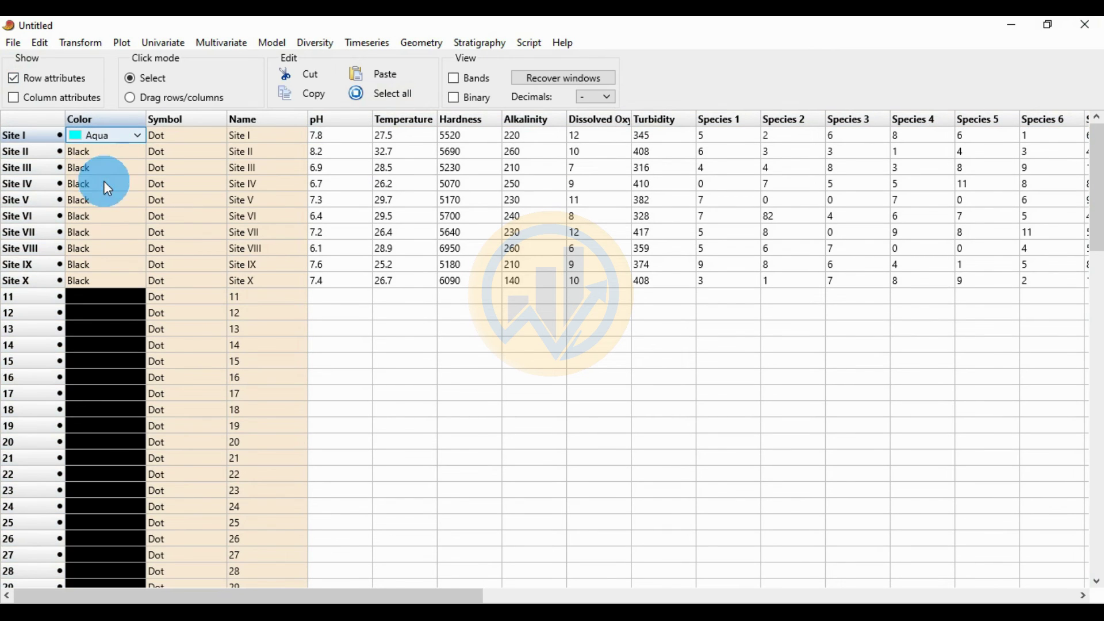
pyautogui.click(97, 153)
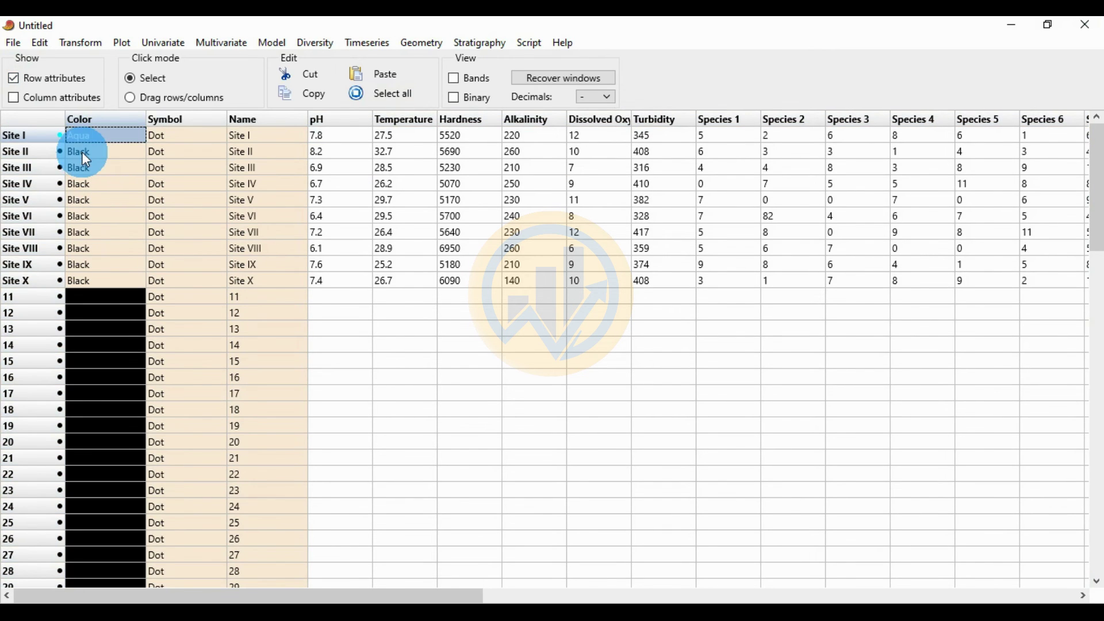
pyautogui.click(82, 152)
pyautogui.scroll(-1, 84, 214)
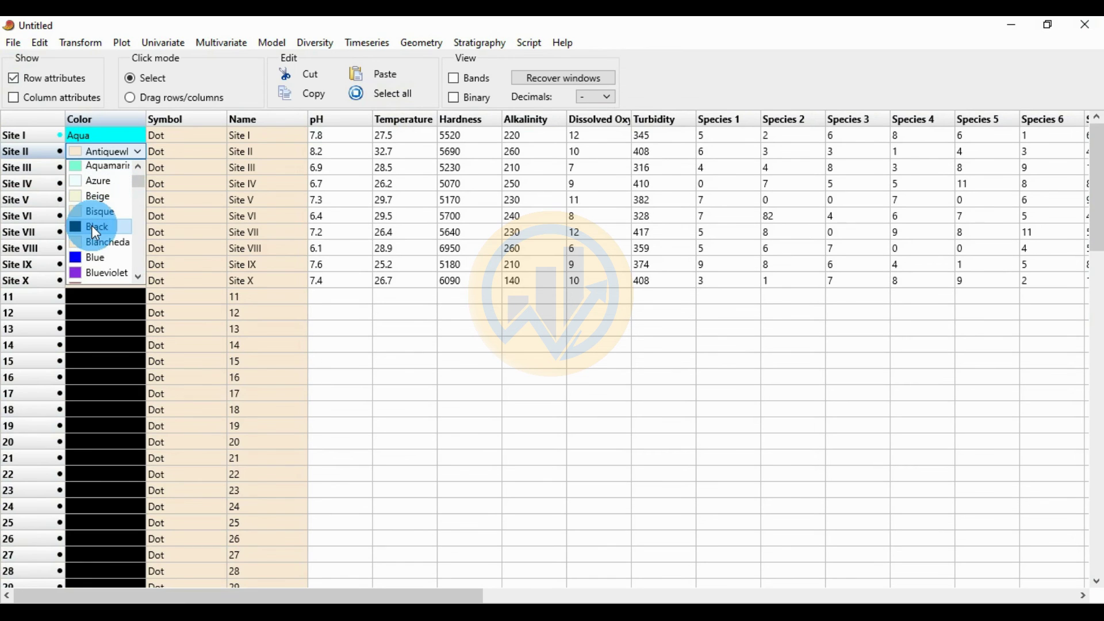
pyautogui.click(91, 226)
# Set the row colour of Site III to Brown and of Site IV to Blue
pyautogui.click(80, 168)
pyautogui.click(80, 167)
pyautogui.scroll(-1, 91, 257)
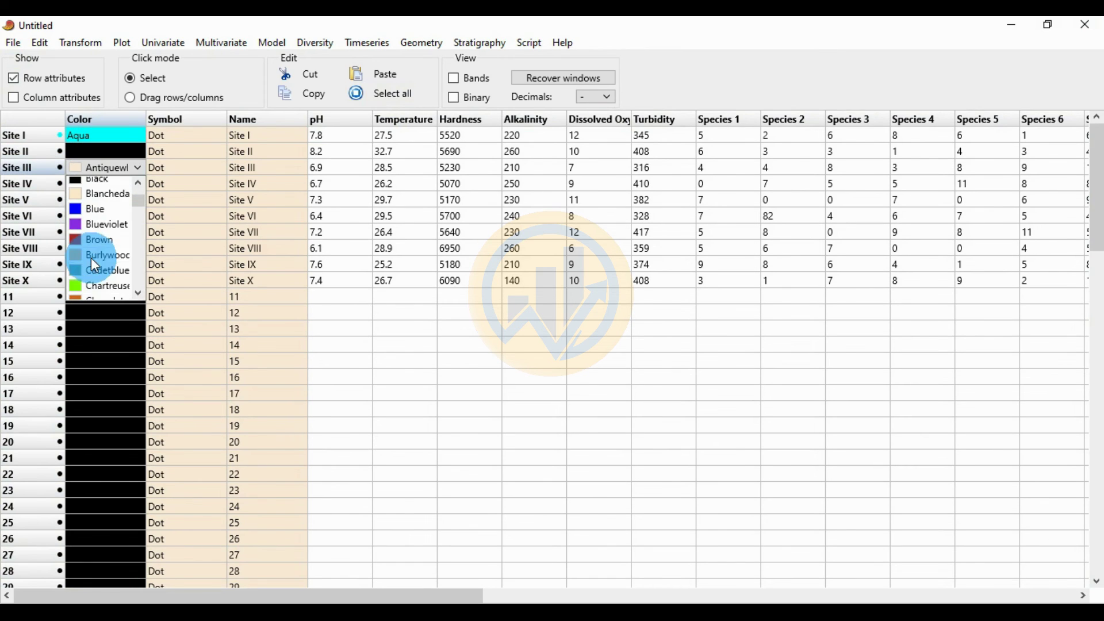
pyautogui.click(96, 240)
pyautogui.click(88, 185)
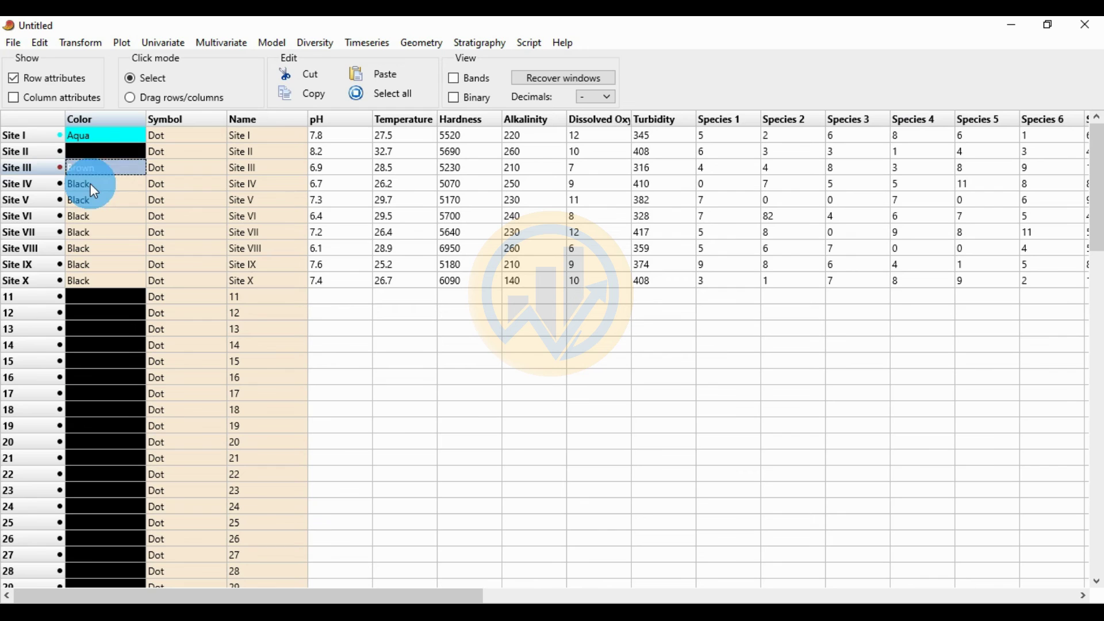
pyautogui.click(83, 274)
# Set the row colour of Site V to Burlywood and of Site VI to Cadetblue
pyautogui.click(92, 199)
pyautogui.click(89, 195)
pyautogui.scroll(-1, 94, 308)
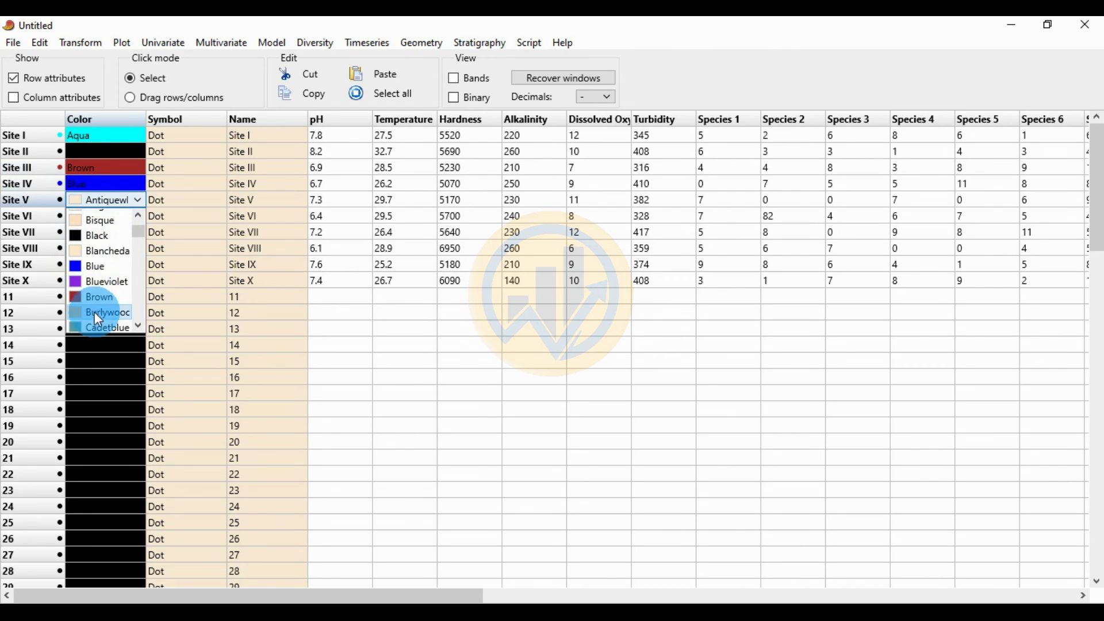
pyautogui.click(105, 315)
pyautogui.click(81, 214)
pyautogui.click(92, 246)
pyautogui.click(98, 317)
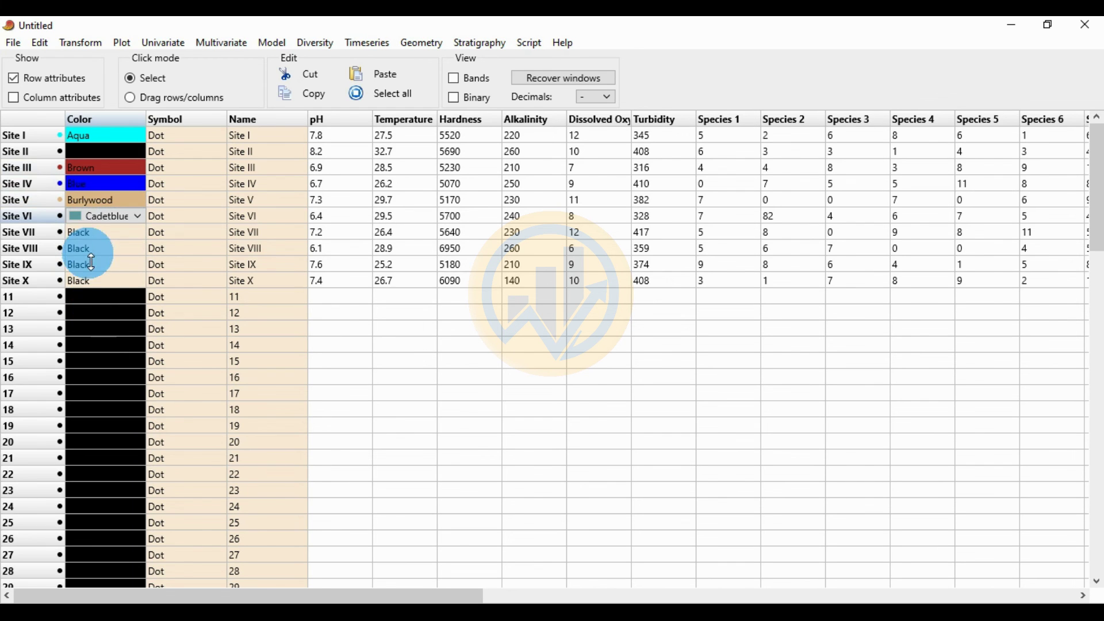
# Set the row colour of Site VII to Chartreuse and of Site VIII to Coral
pyautogui.click(91, 233)
pyautogui.click(91, 240)
pyautogui.scroll(-2, 91, 296)
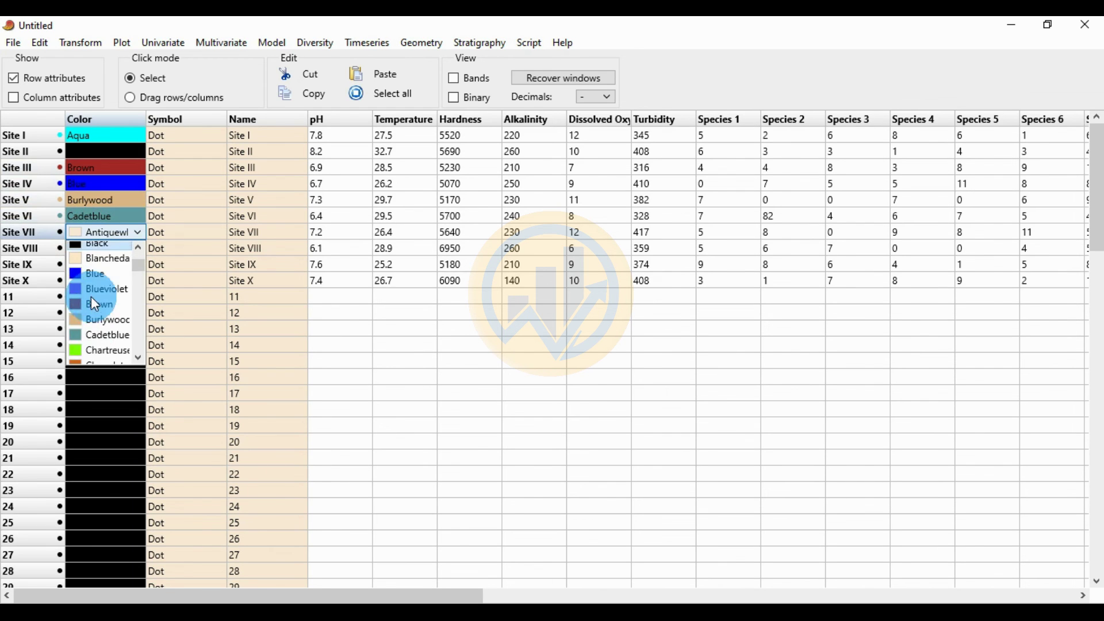
pyautogui.click(104, 353)
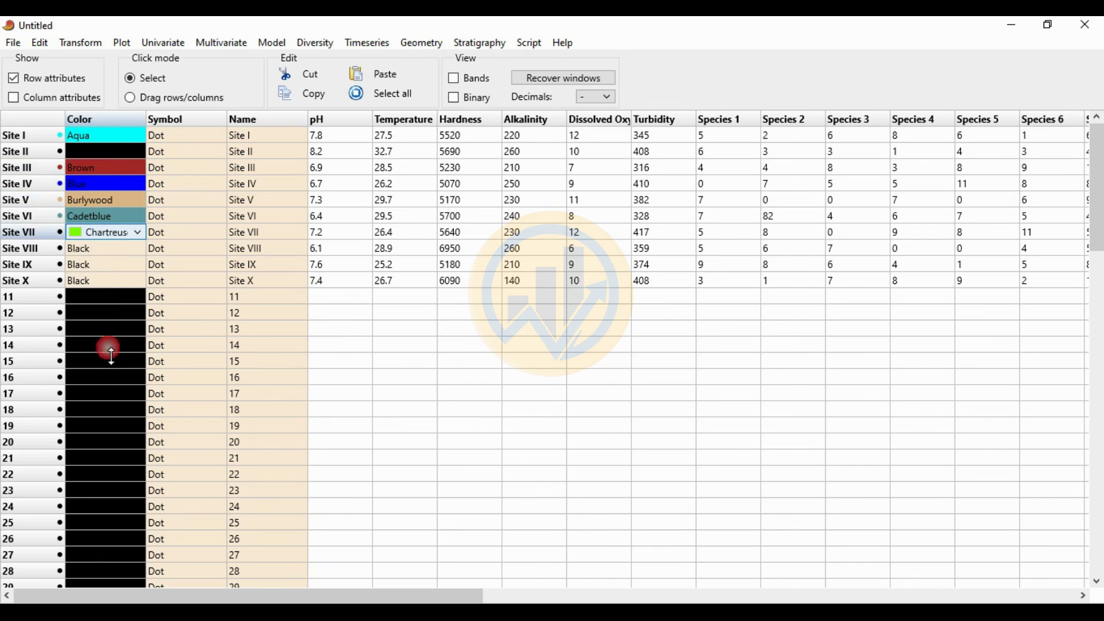
pyautogui.click(95, 249)
pyautogui.click(95, 248)
pyautogui.scroll(-2, 109, 342)
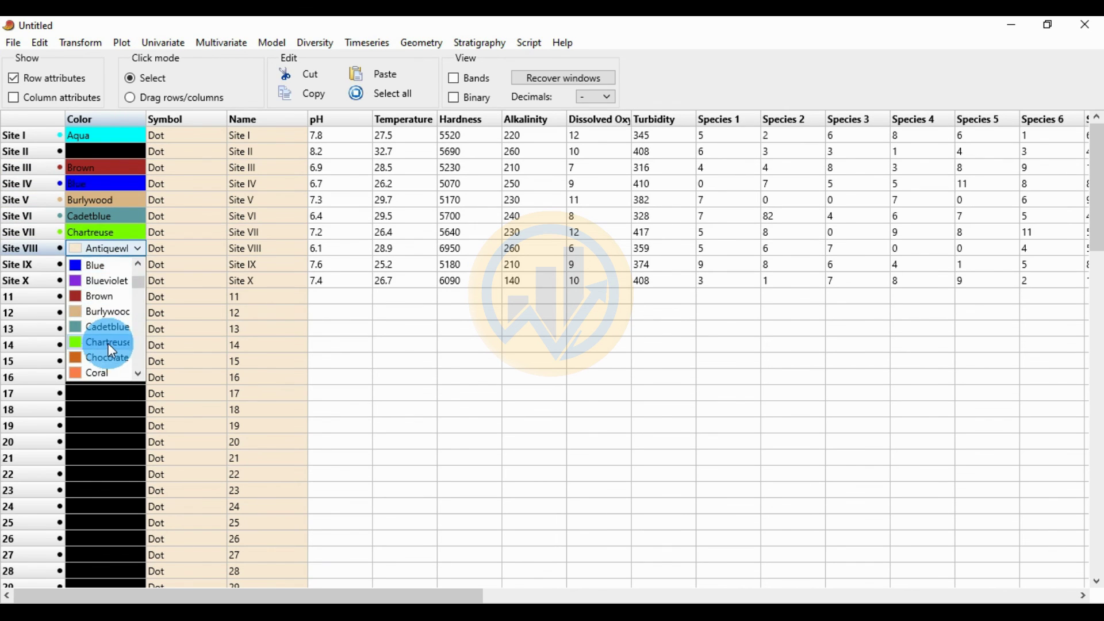
pyautogui.click(104, 373)
# Set the row colour of Site IX to Cornflowerblue
pyautogui.moveTo(86, 266)
pyautogui.mouseDown()
pyautogui.moveTo(89, 301)
pyautogui.moveTo(87, 274)
pyautogui.mouseUp()
pyautogui.click(85, 265)
pyautogui.scroll(-4, 91, 354)
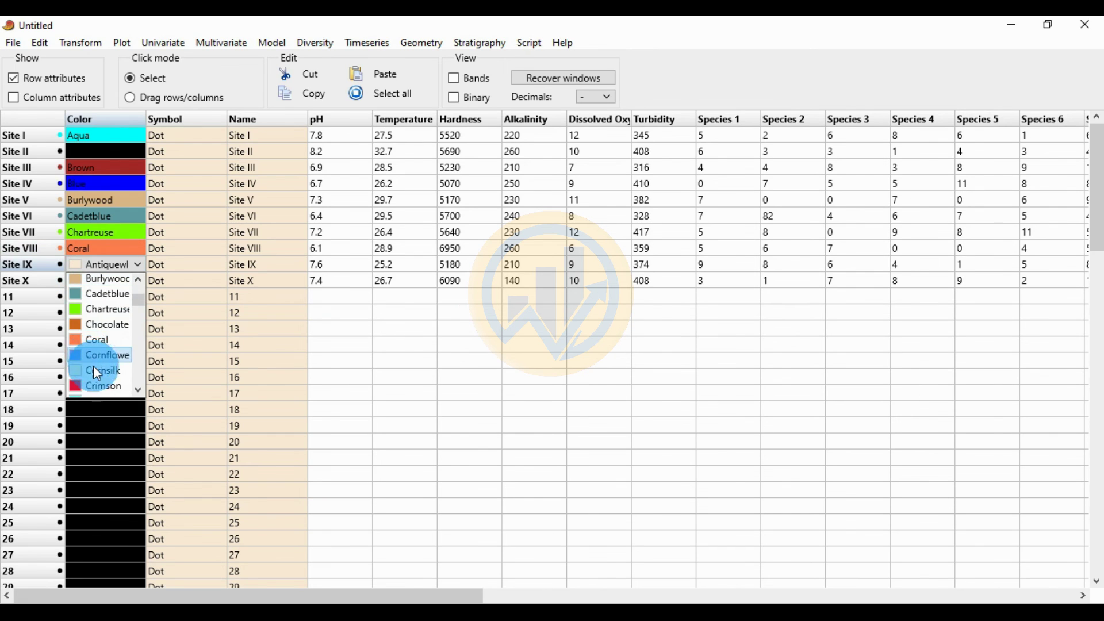
pyautogui.click(99, 350)
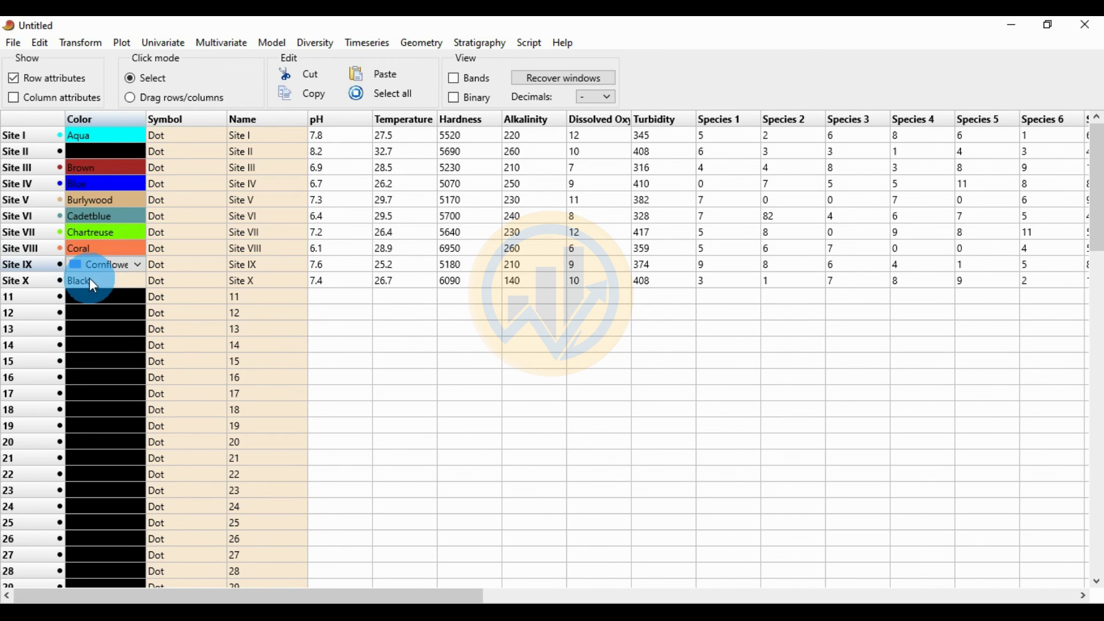
# Set the row colour of Site X to Cornflowerblue
pyautogui.click(88, 278)
pyautogui.click(88, 278)
pyautogui.scroll(-4, 118, 372)
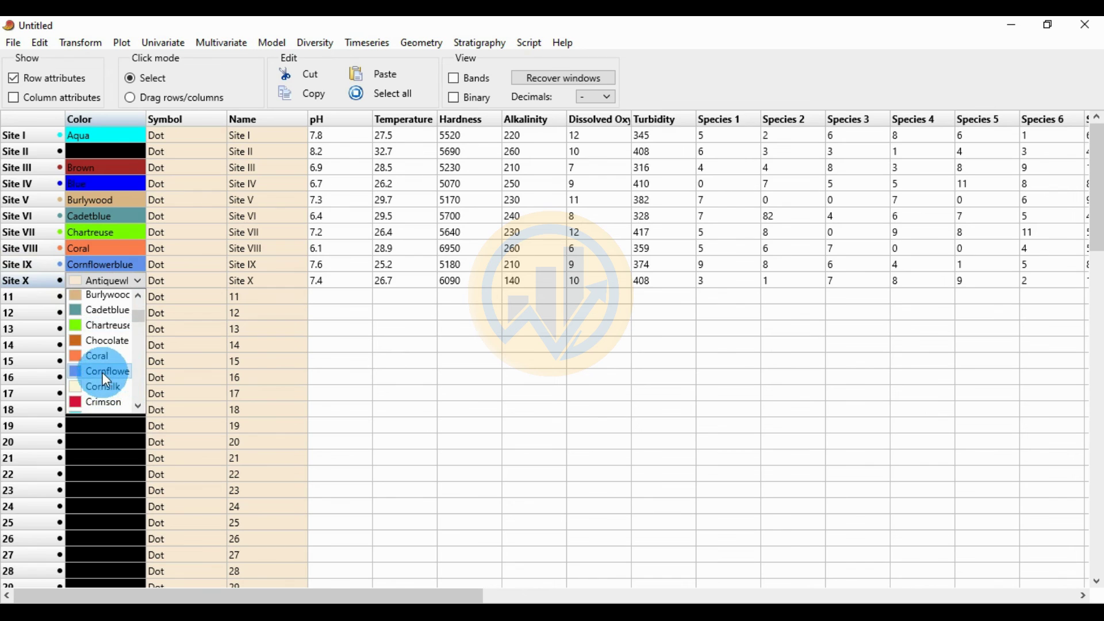
pyautogui.click(102, 371)
pyautogui.click(381, 361)
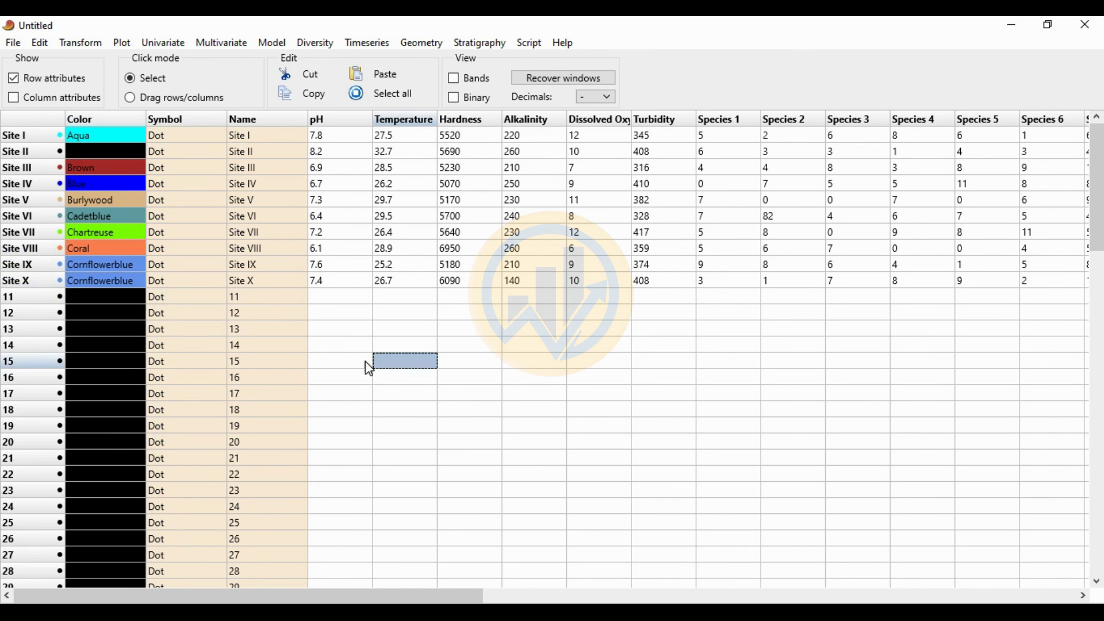
# Set the row colour of Site X to Deepskyblue and hide the row attributes
pyautogui.rightClick(93, 278)
pyautogui.click(91, 280)
pyautogui.scroll(-10, 110, 357)
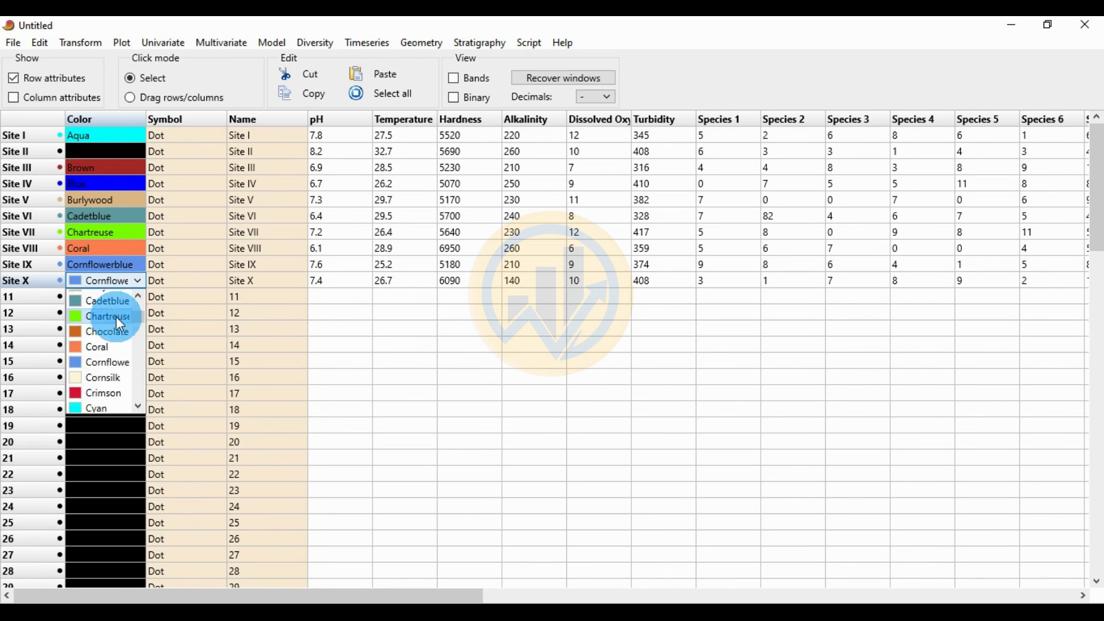
pyautogui.click(107, 389)
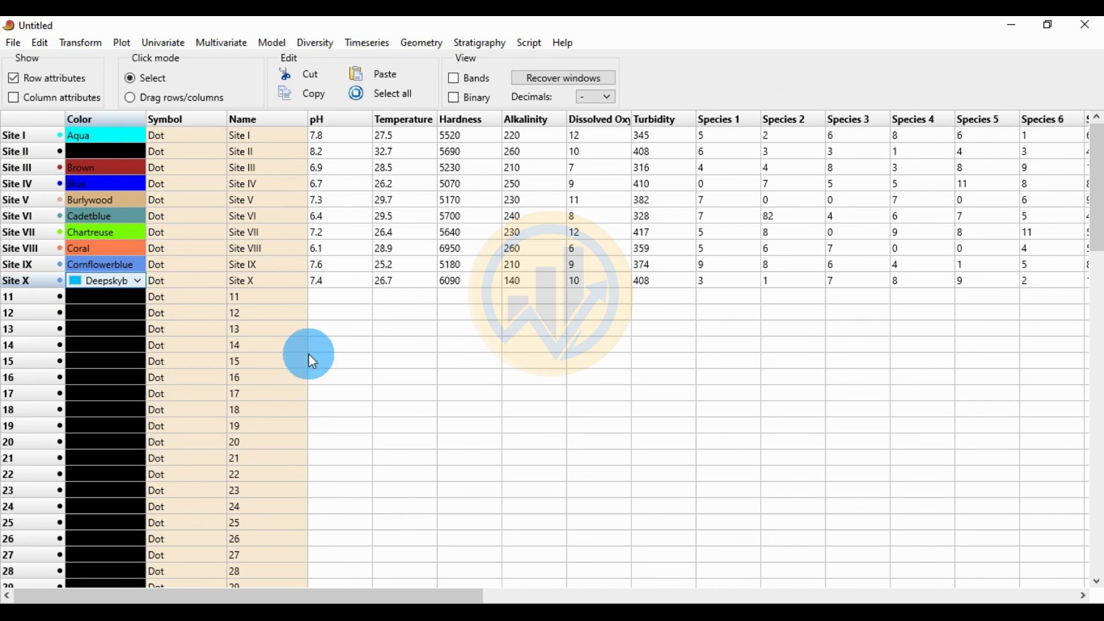
pyautogui.click(14, 78)
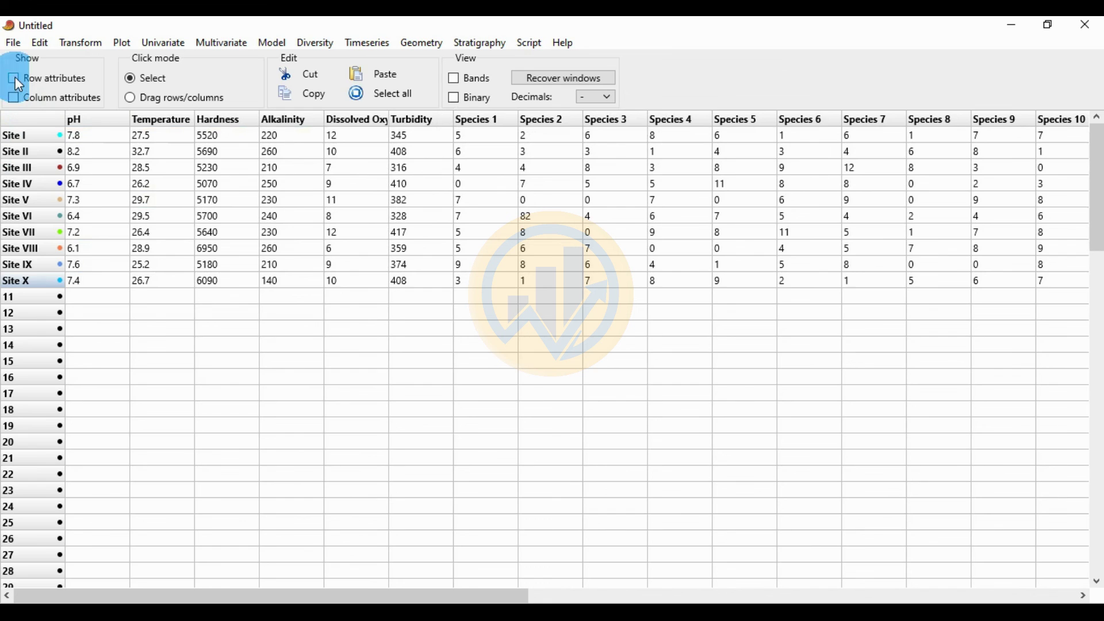
# Run a Partial Least Squares (PLS) ordination on the whole data sheet with 6 variables in the first block
pyautogui.click(382, 96)
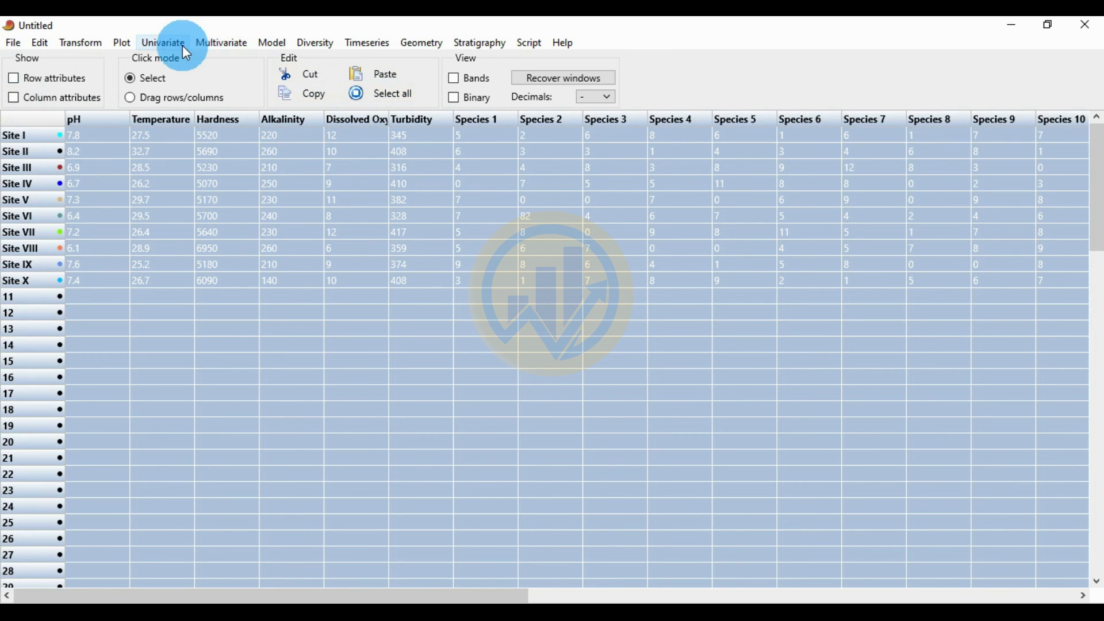
pyautogui.click(216, 46)
pyautogui.moveTo(226, 60)
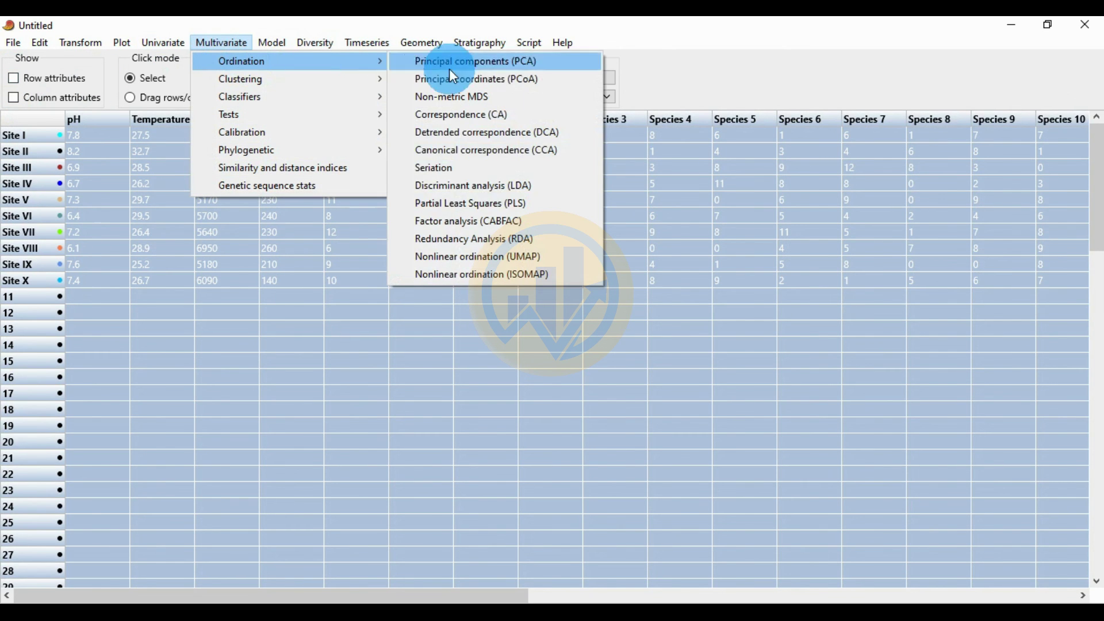
pyautogui.click(488, 206)
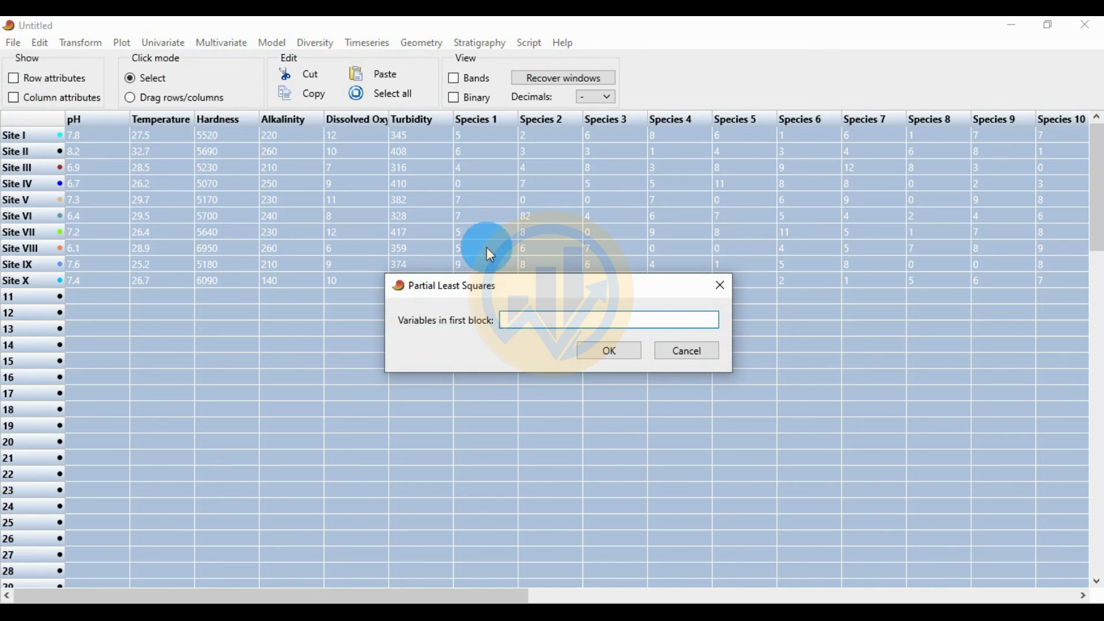
pyautogui.write('6')
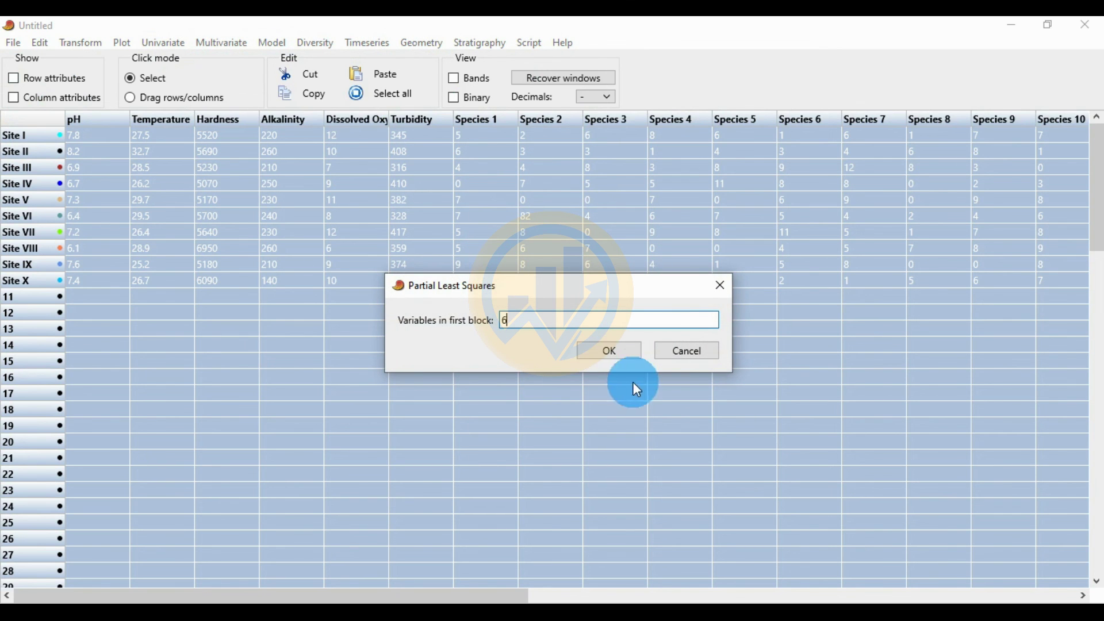
pyautogui.click(611, 352)
# Maximize the PLS results and show the scatter plot with row labels on its points
pyautogui.click(464, 92)
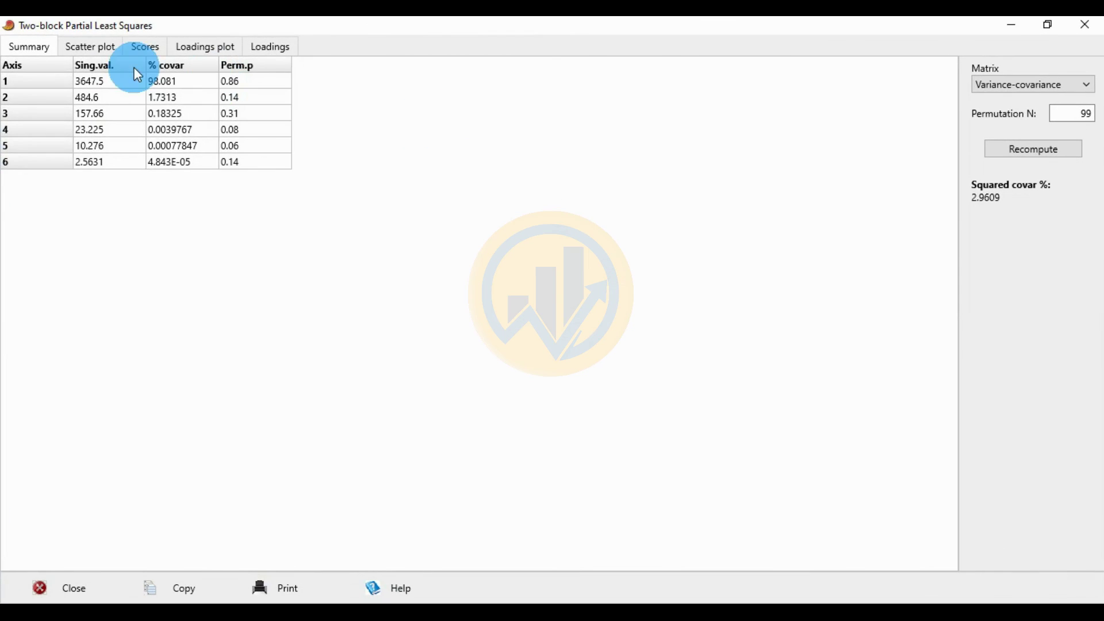
pyautogui.click(113, 52)
pyautogui.click(741, 333)
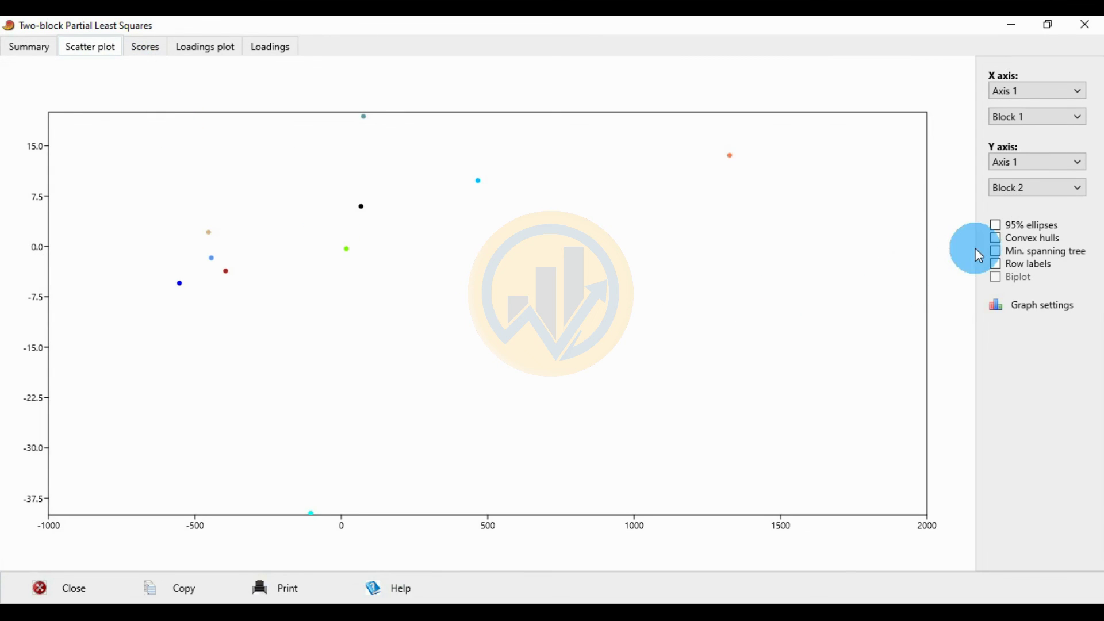
pyautogui.click(1001, 265)
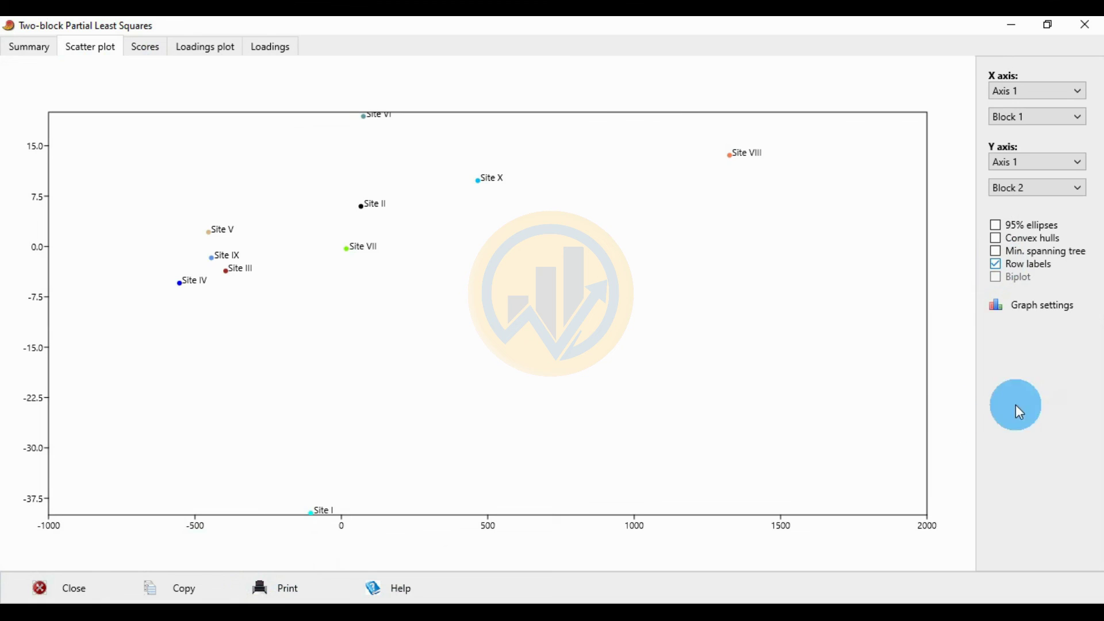
# Open the scatter plot's graph preferences and turn on thick lines
pyautogui.click(1050, 308)
pyautogui.moveTo(338, 156); pyautogui.dragTo(897, 269)
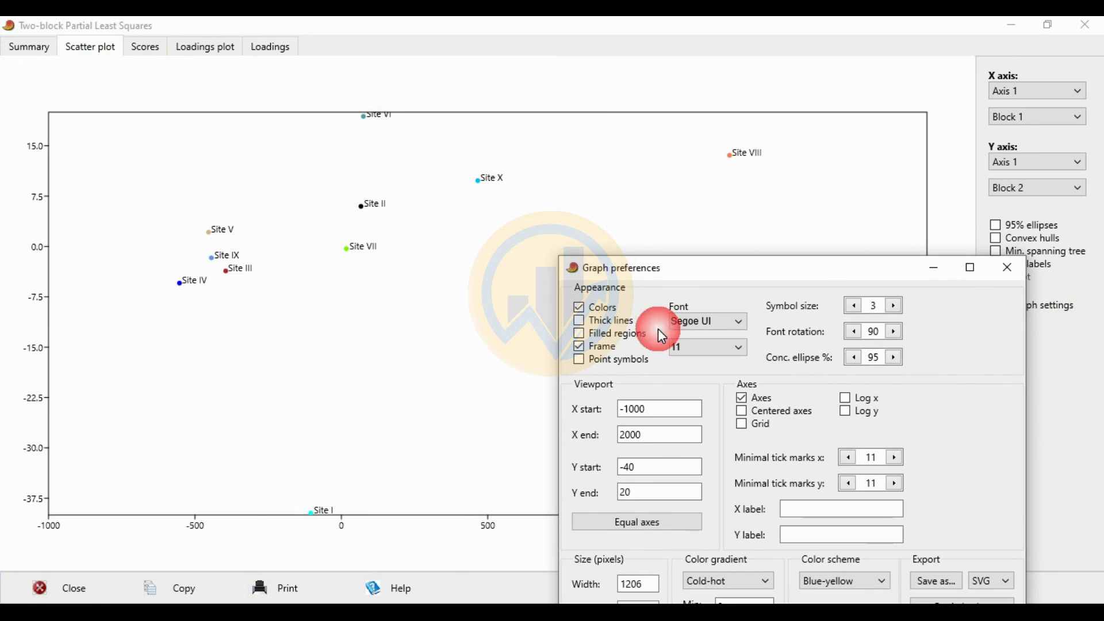
pyautogui.click(613, 320)
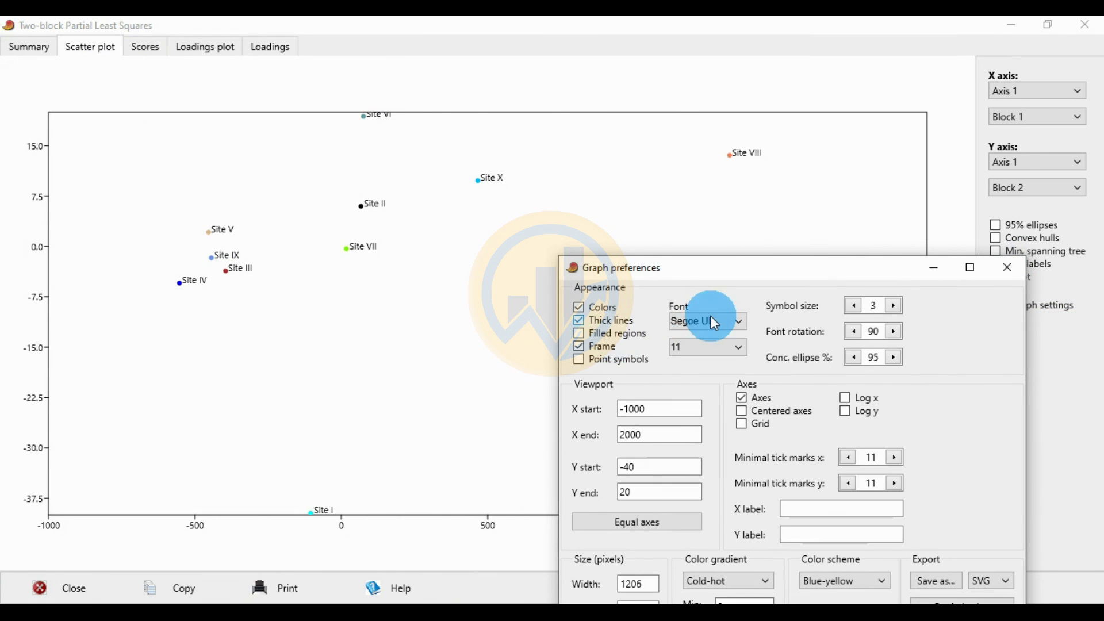
# Set the scatter plot's font to Times New Roman at size 14
pyautogui.click(740, 321)
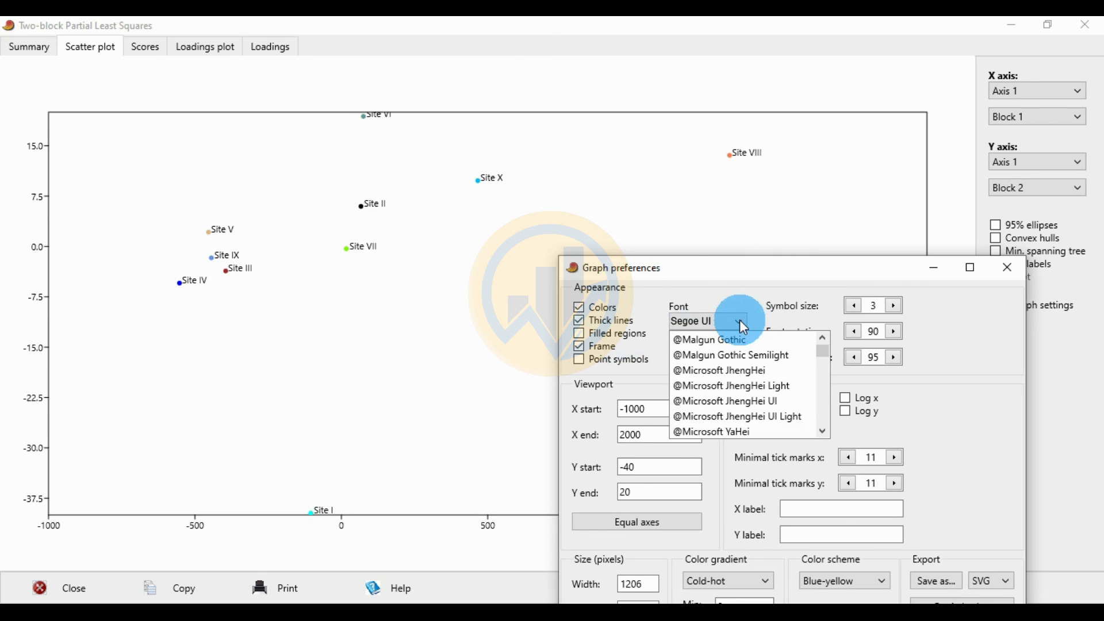
pyautogui.moveTo(823, 350); pyautogui.dragTo(825, 414)
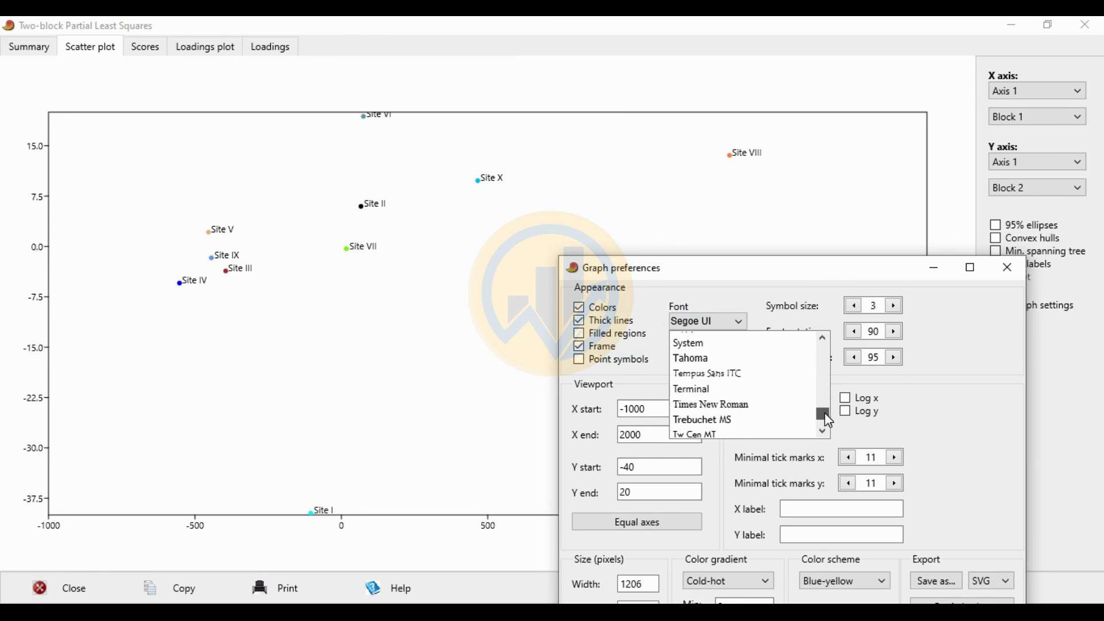
pyautogui.click(776, 414)
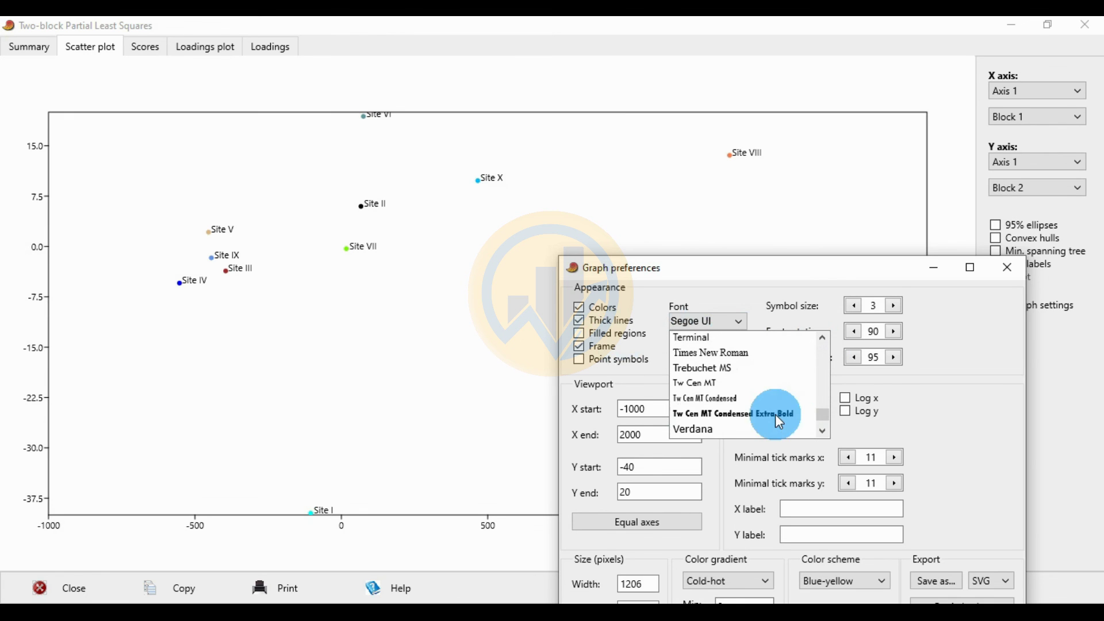
pyautogui.click(734, 355)
pyautogui.click(740, 348)
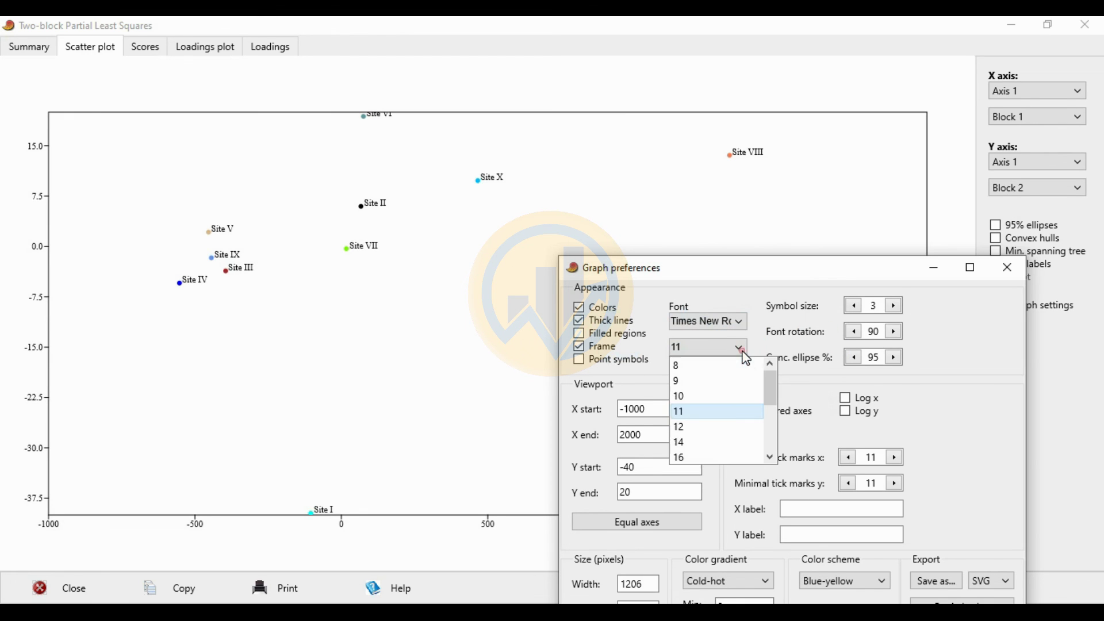
pyautogui.click(684, 441)
# Set the scatter plot's symbol size to 7 and close the graph preferences
pyautogui.click(893, 317)
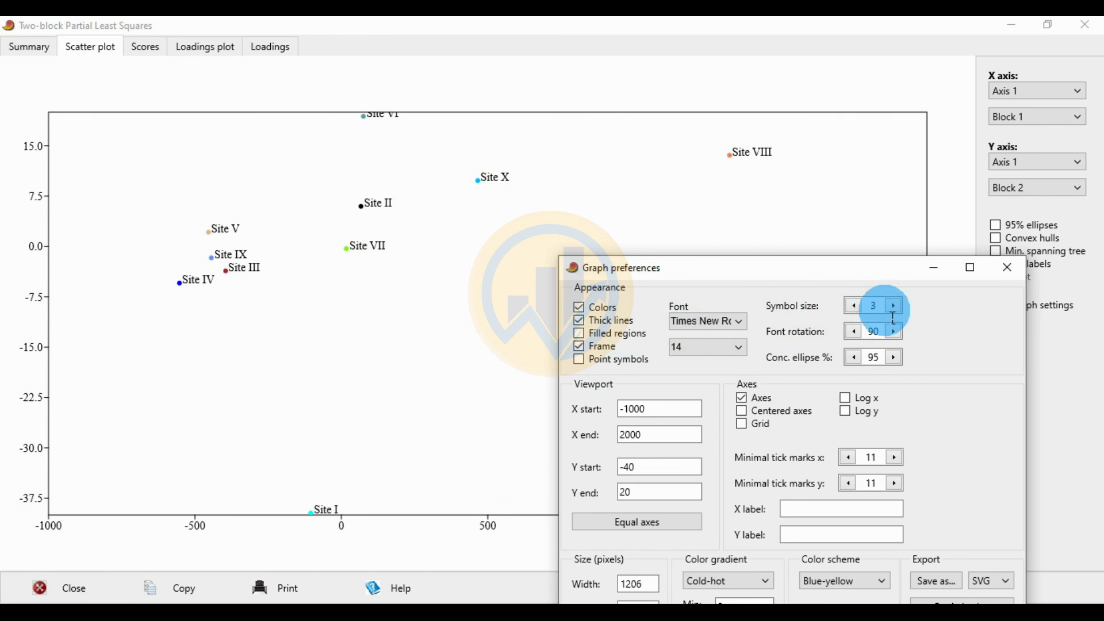
pyautogui.click(894, 307)
pyautogui.click(895, 307)
pyautogui.click(894, 307)
pyautogui.click(894, 306)
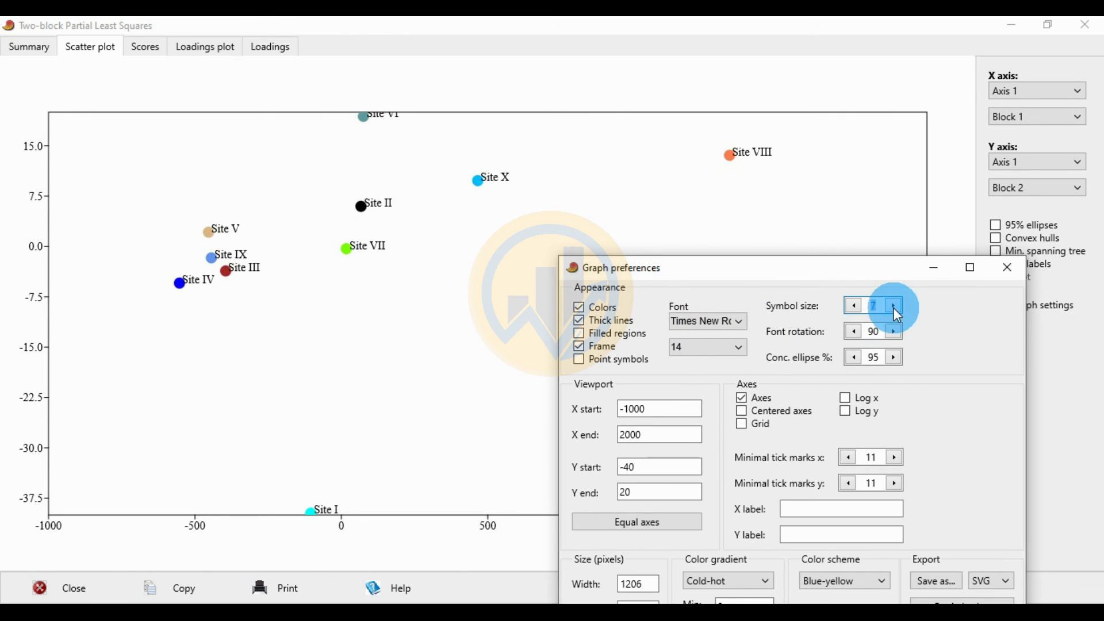
pyautogui.moveTo(787, 271); pyautogui.dragTo(645, 121)
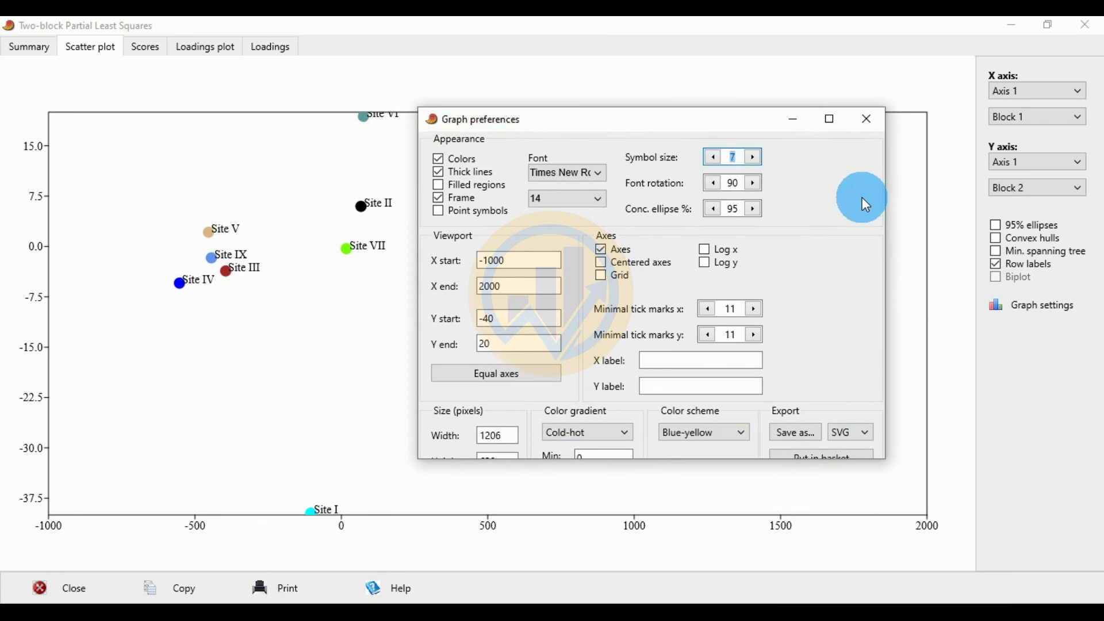
pyautogui.click(868, 123)
# Set the scatter plot's Y axis to Block 1 and restore the results window to its smaller size
pyautogui.click(1035, 188)
pyautogui.click(1024, 206)
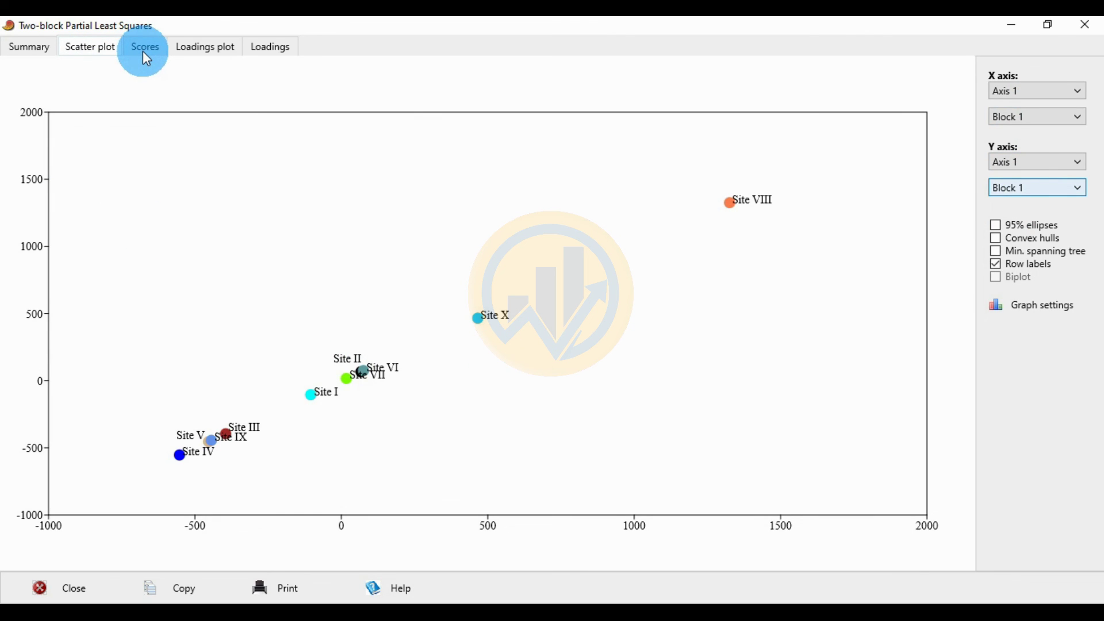
pyautogui.click(1047, 25)
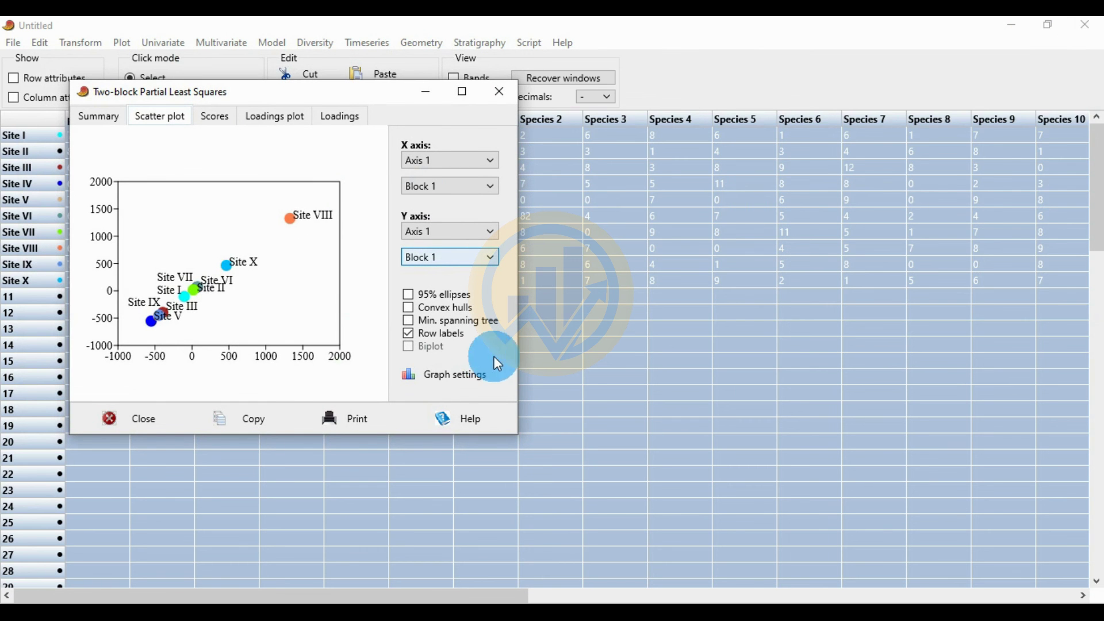